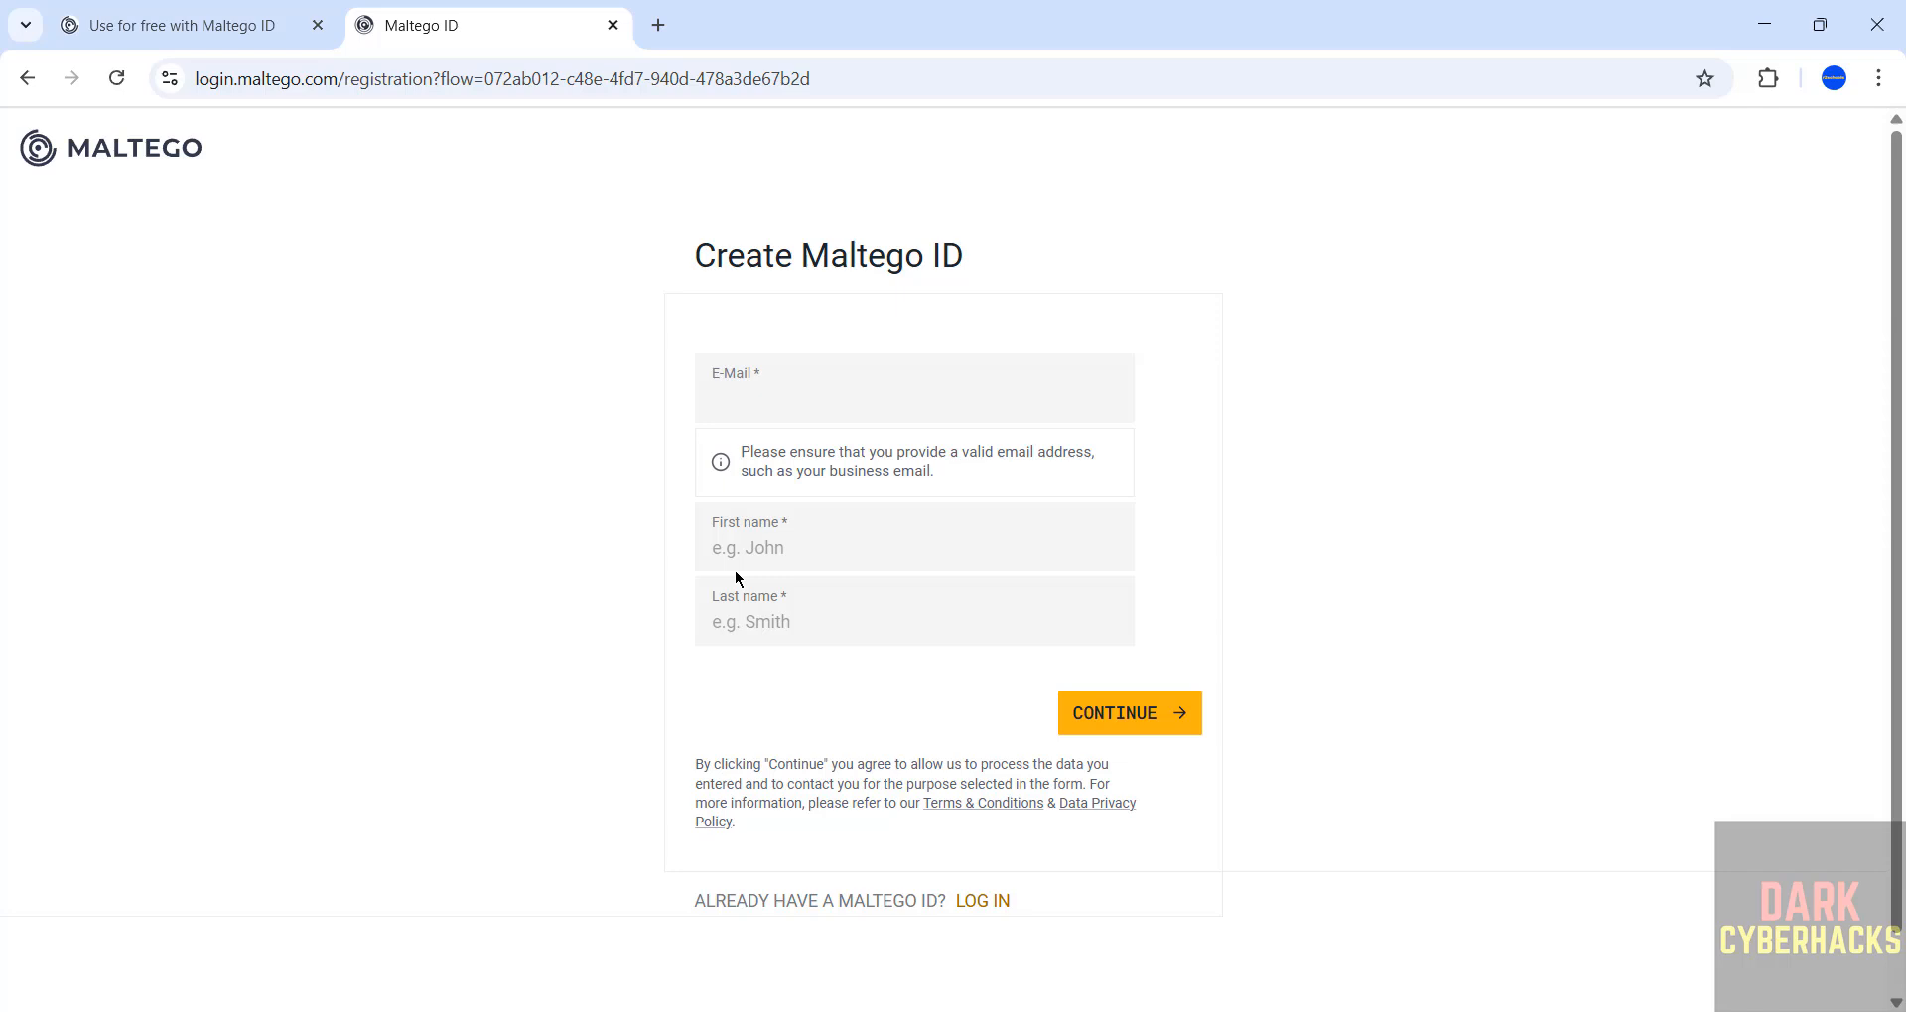
Step: Close the Maltego ID registration page and open the Download Maltego page from the customer resources
key("ctrl+w")
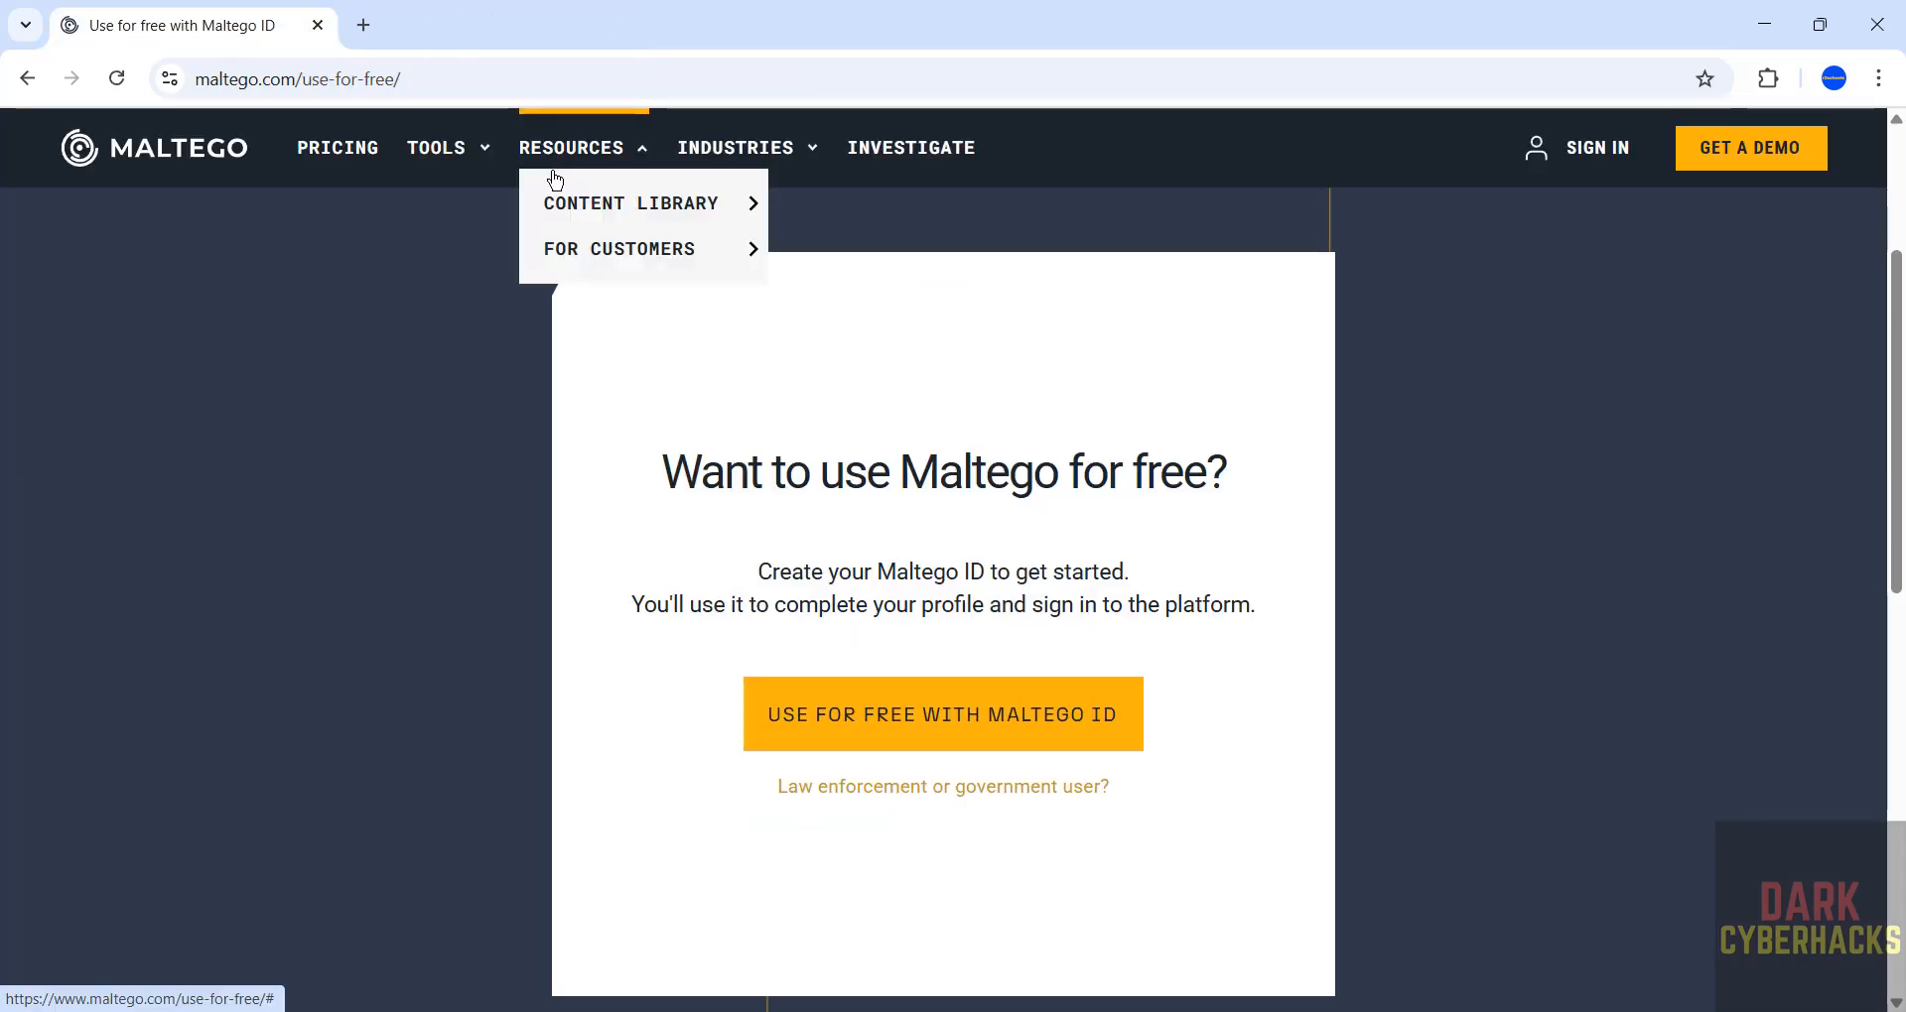
mouse_move(595, 250)
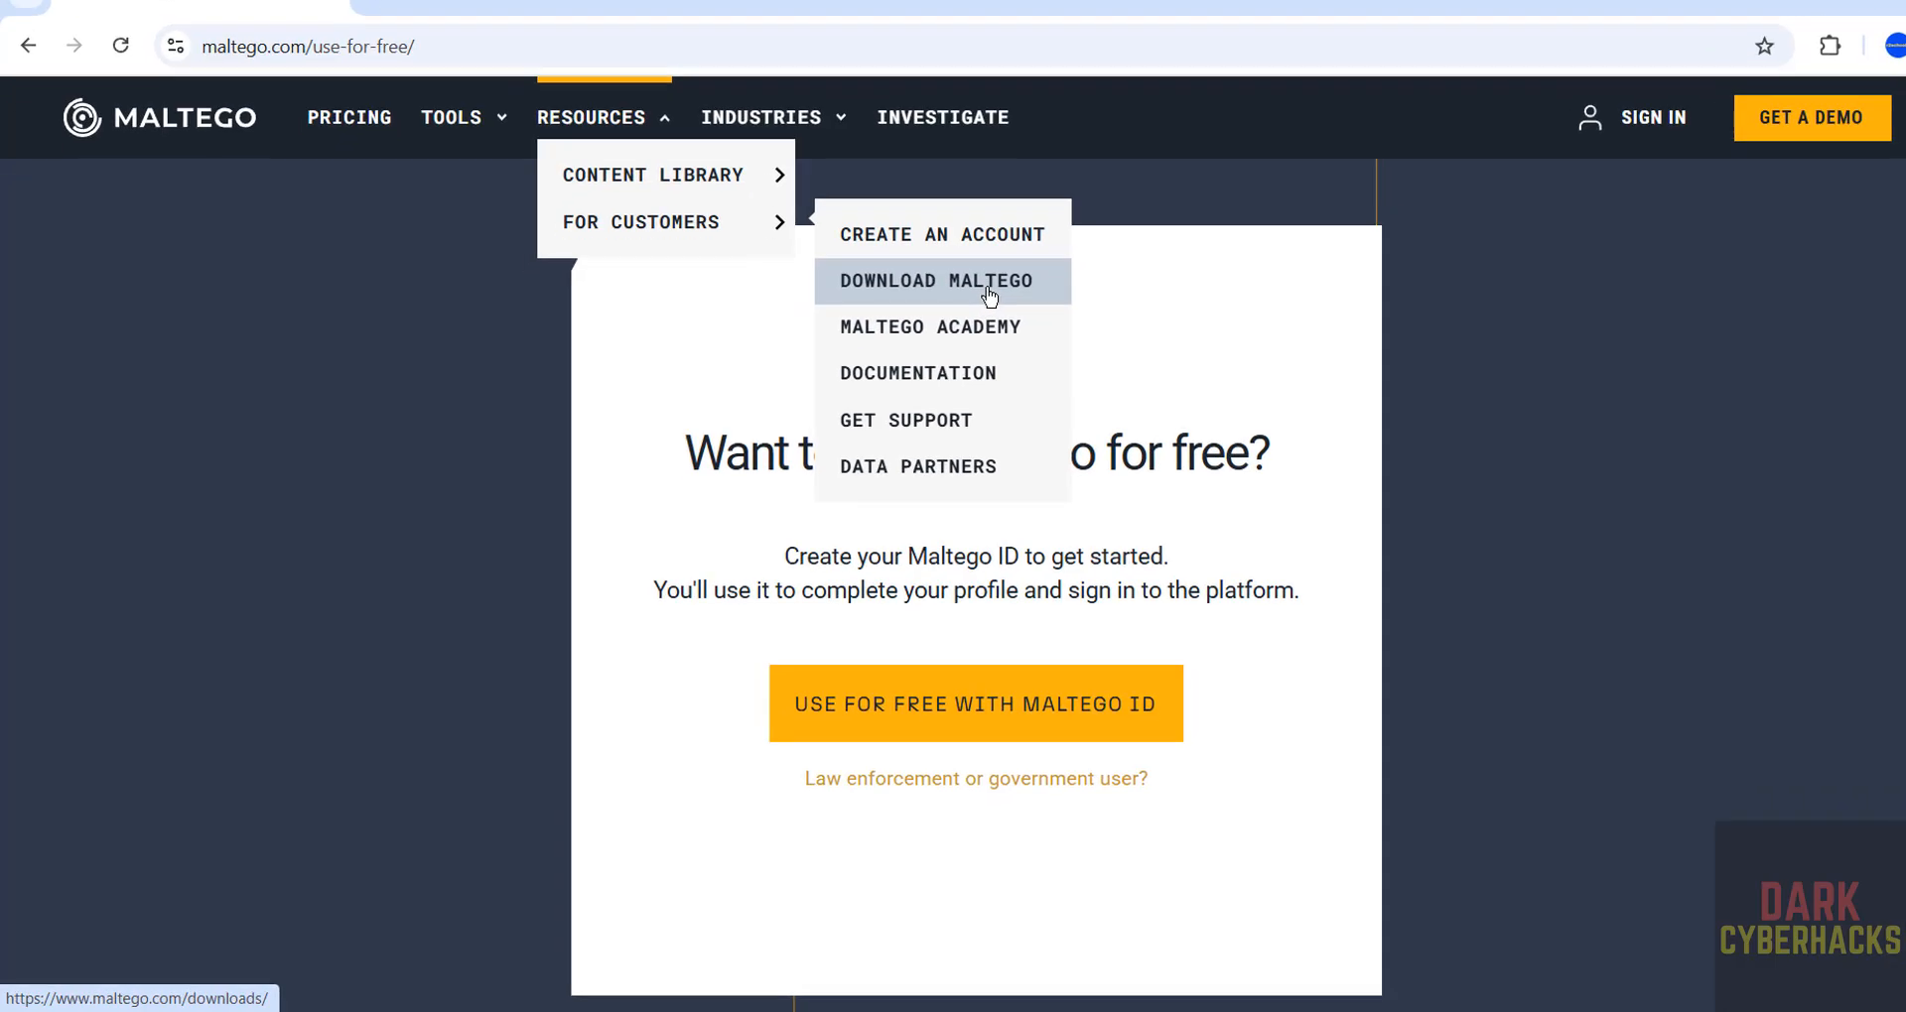
left_click(990, 283)
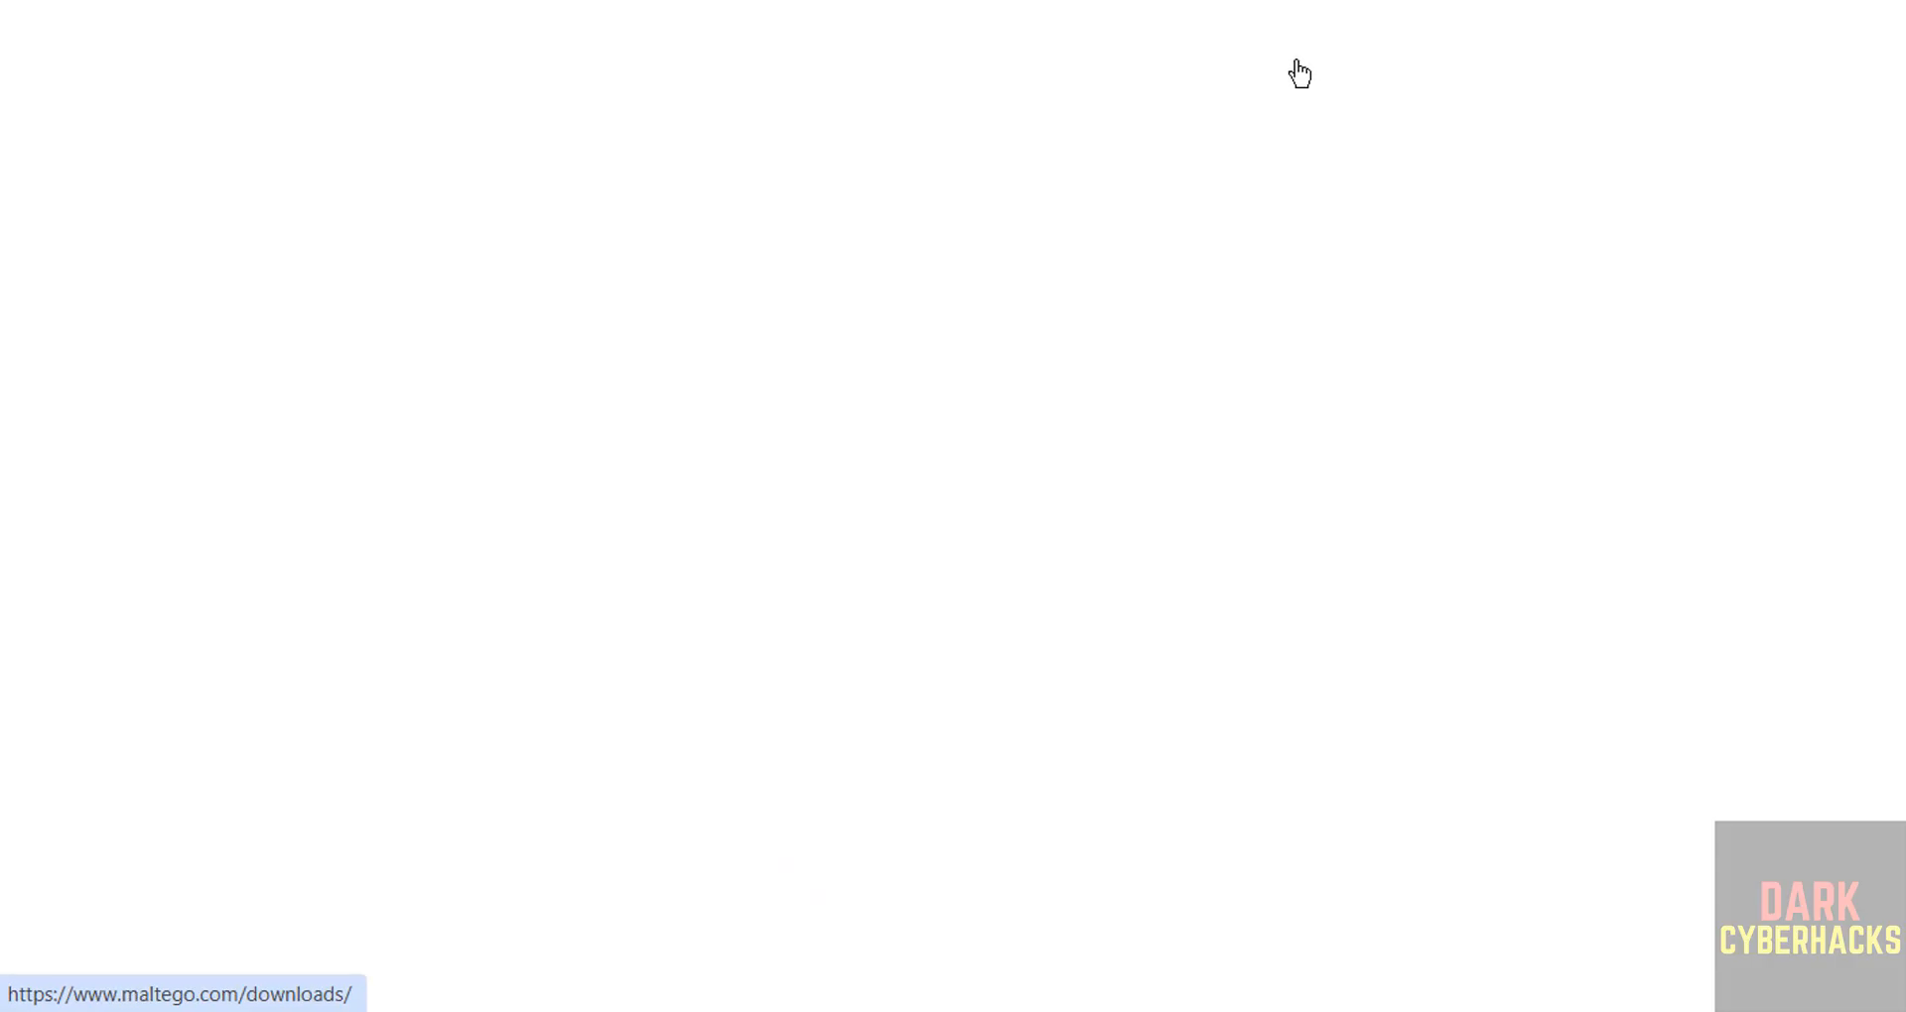
Step: Examine the available operating system and extension choices for the Maltego Graph download, keeping the current selections
left_click(330, 389)
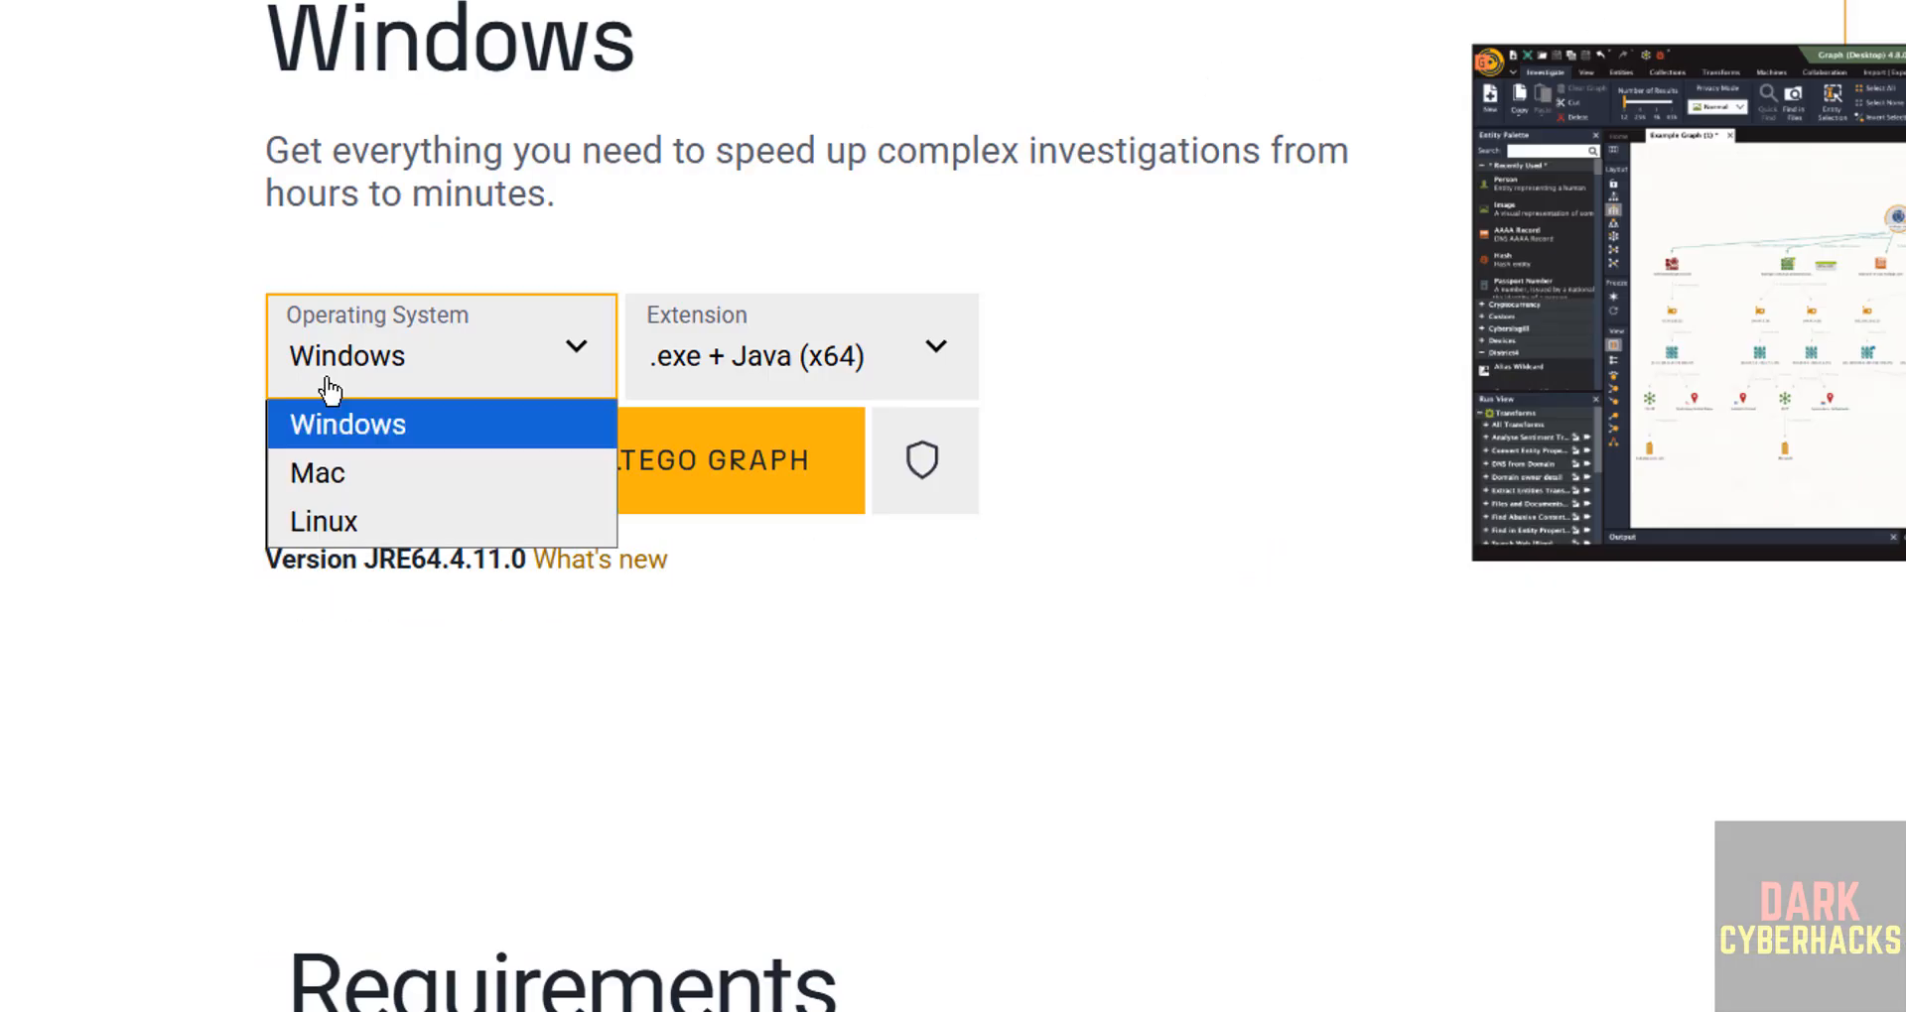
left_click_drag(757, 134, 720, 326)
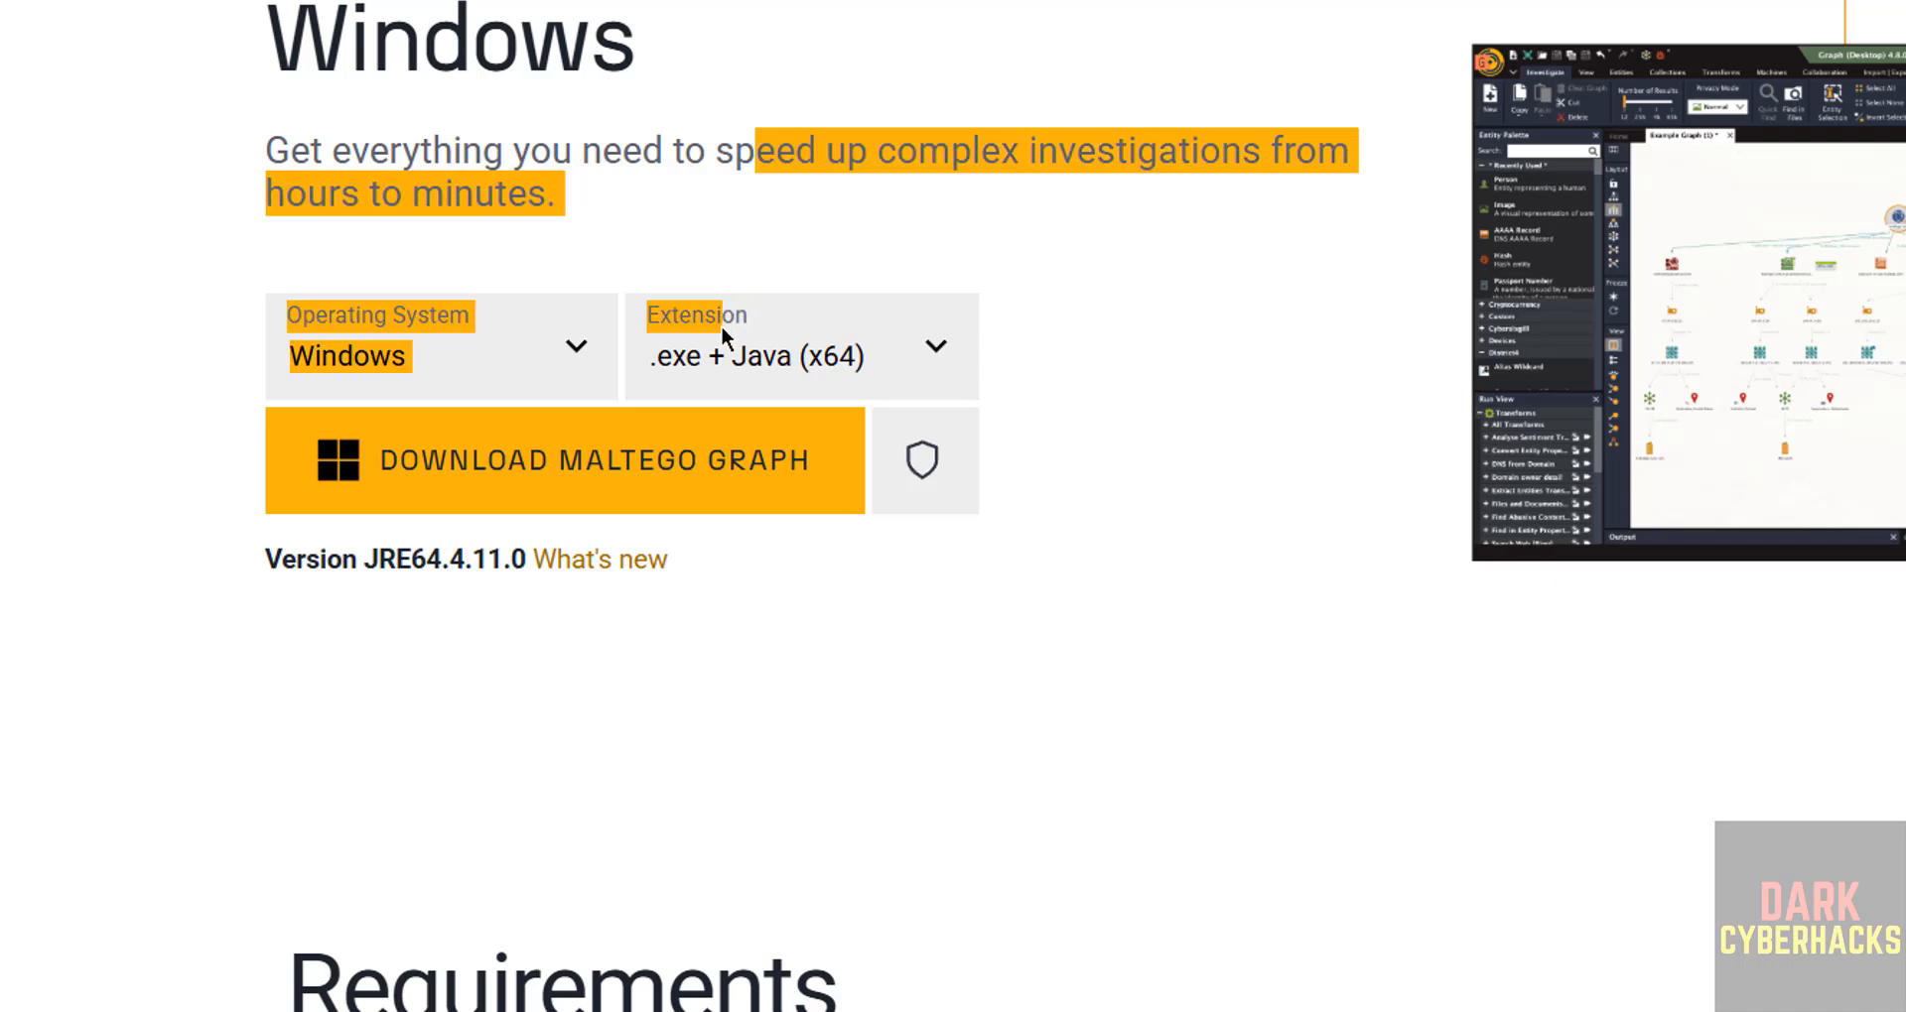
left_click(721, 326)
left_click(722, 352)
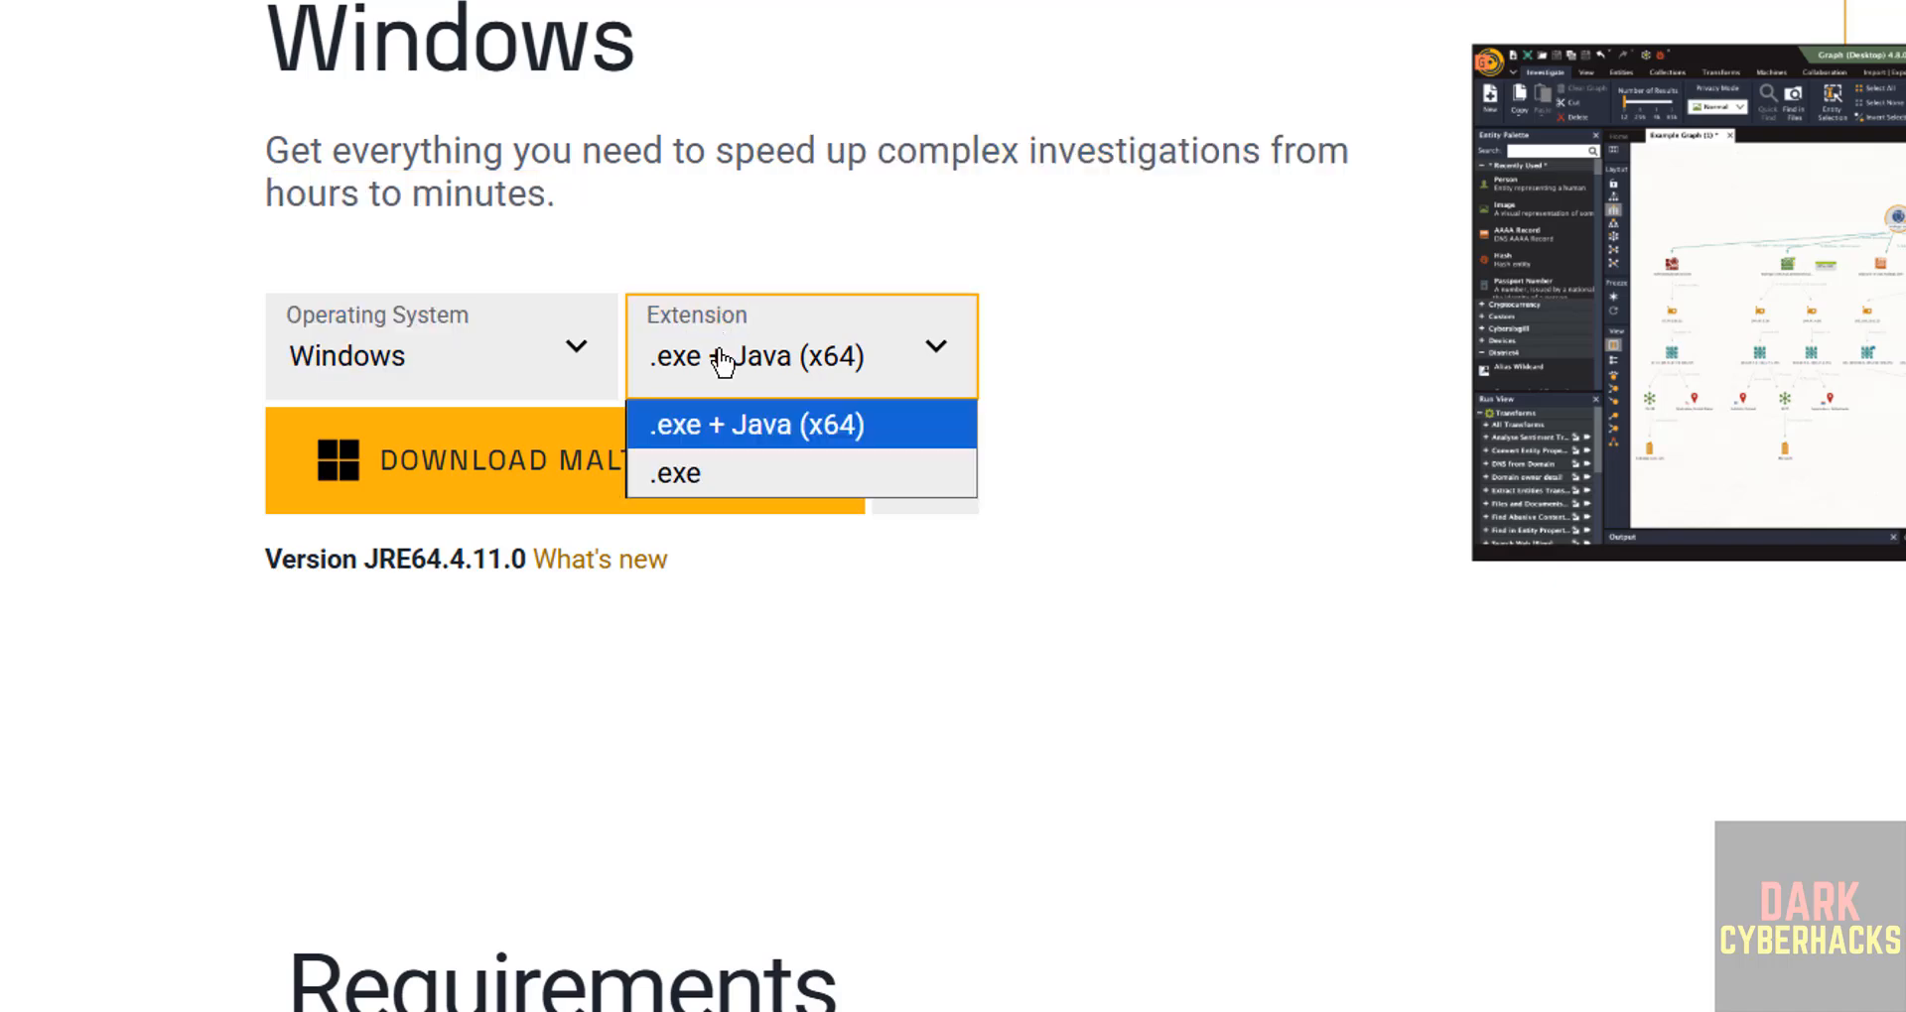
left_click(721, 355)
left_click(722, 357)
left_click(1144, 354)
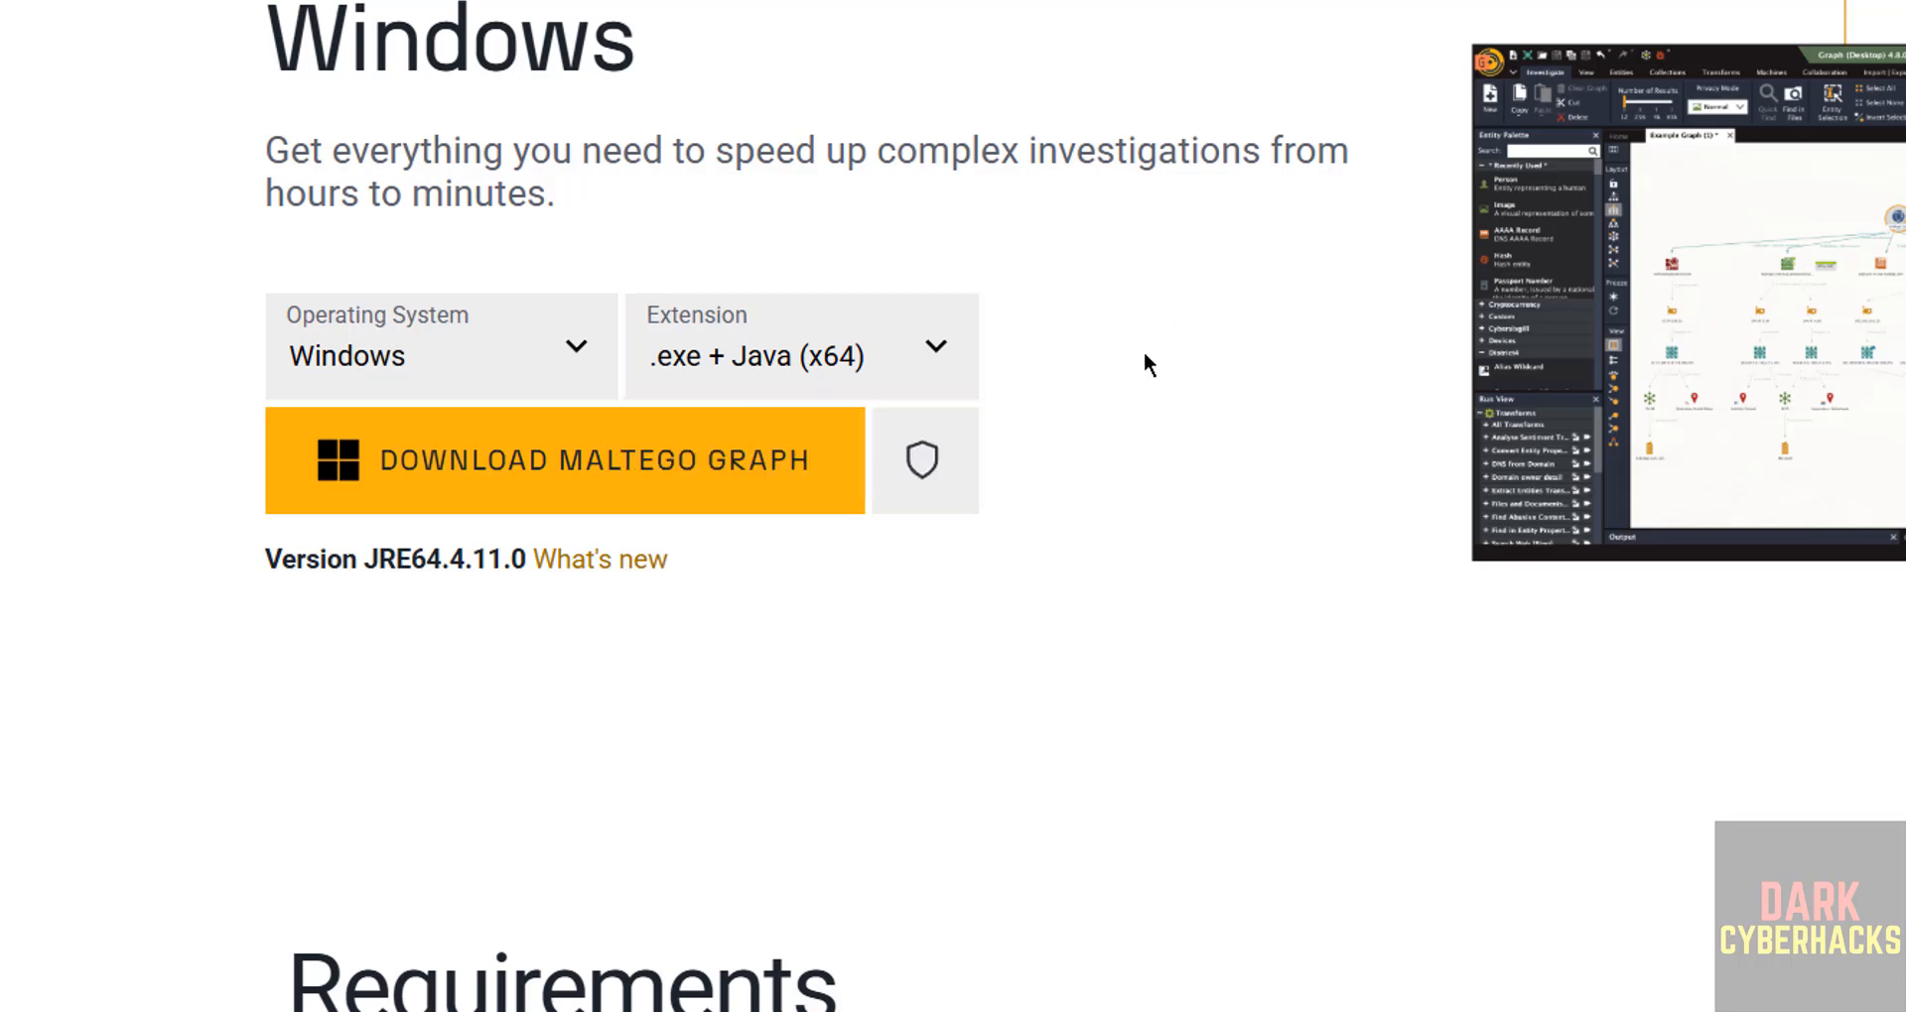
Step: Switch to Command Prompt and check the installed Java version with java --version
key("super")
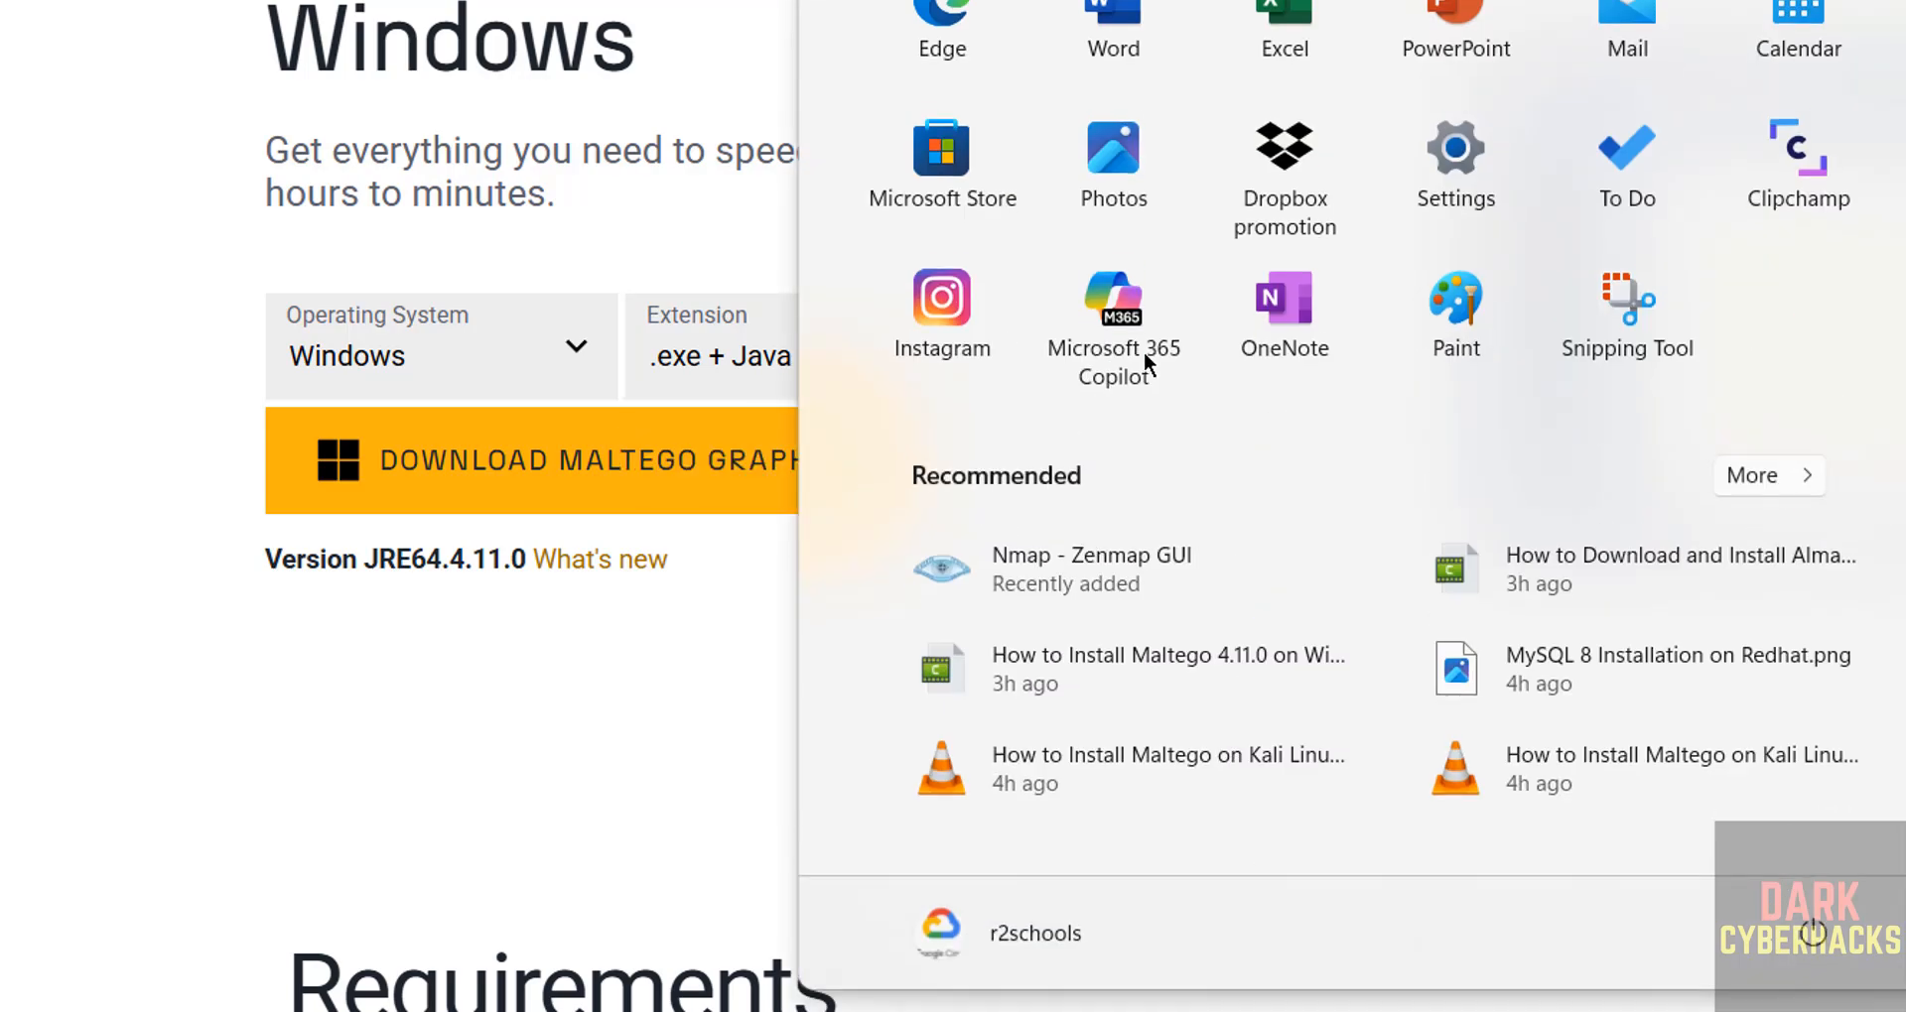
key("super+r")
type("cmd")
key("Return")
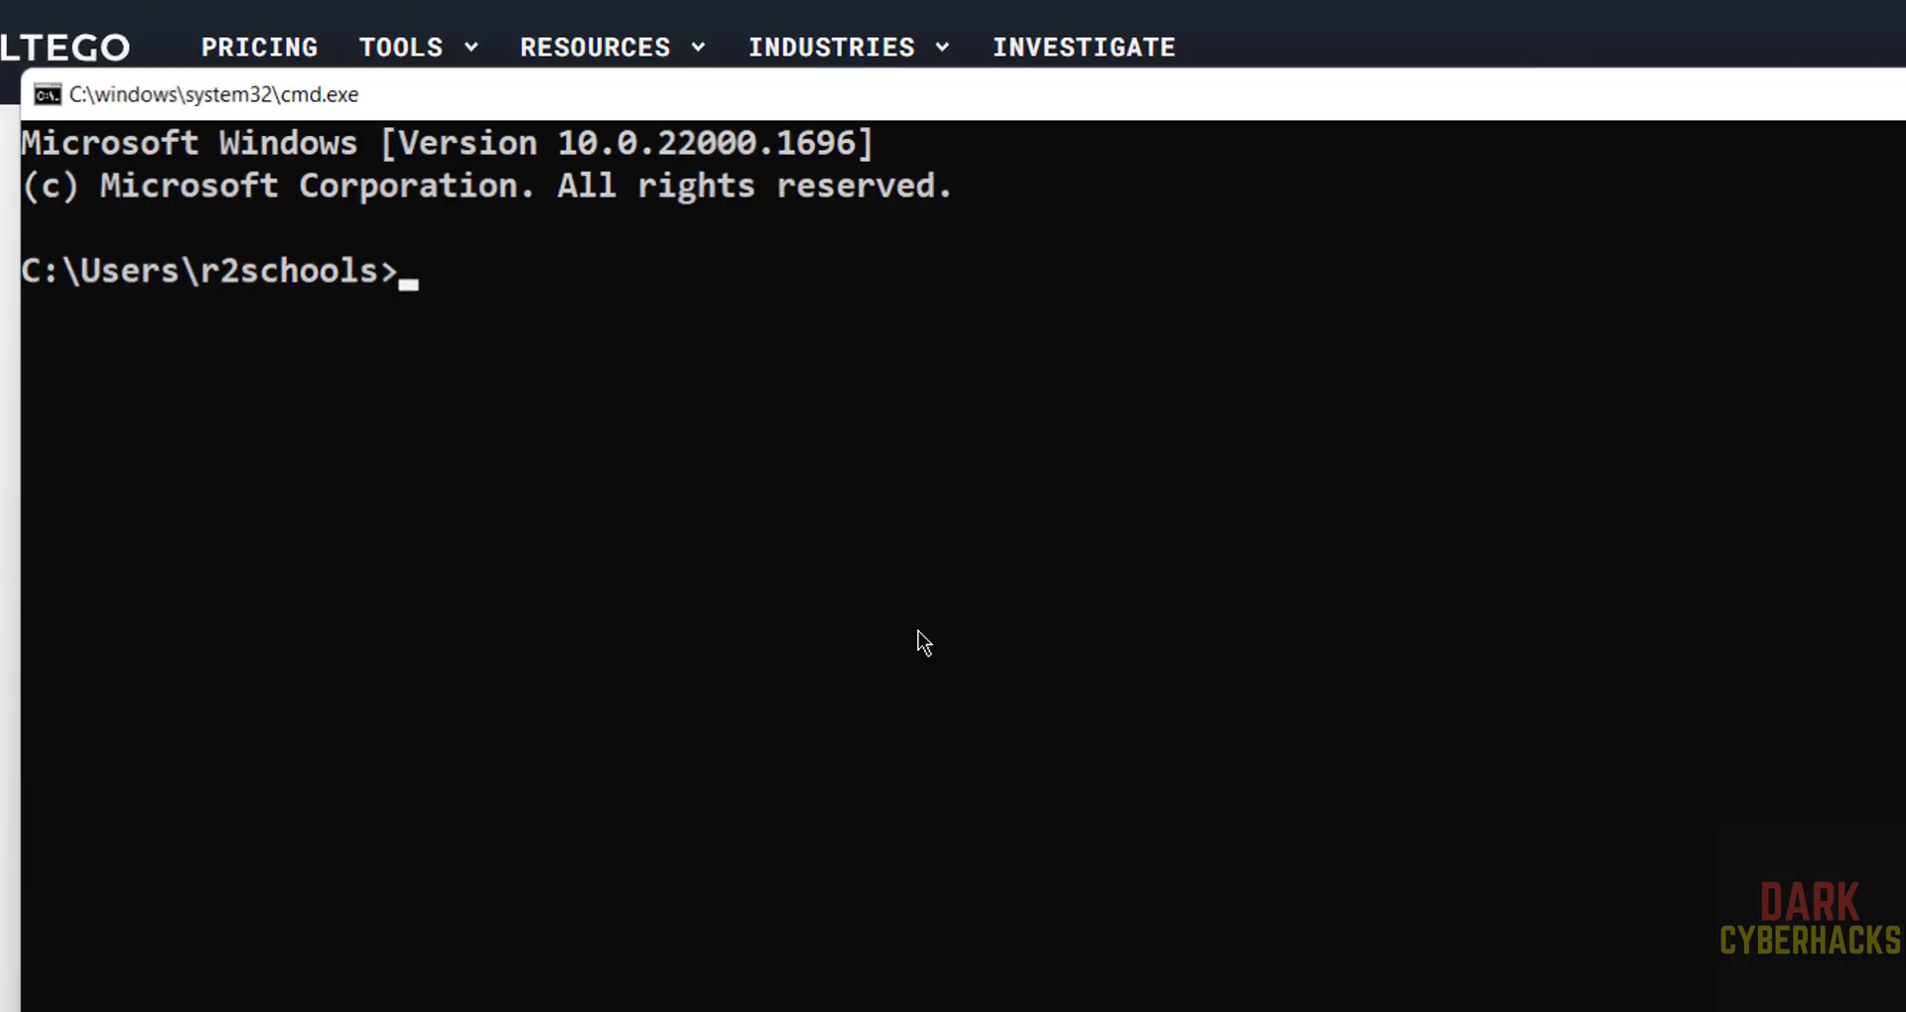
type("java --version")
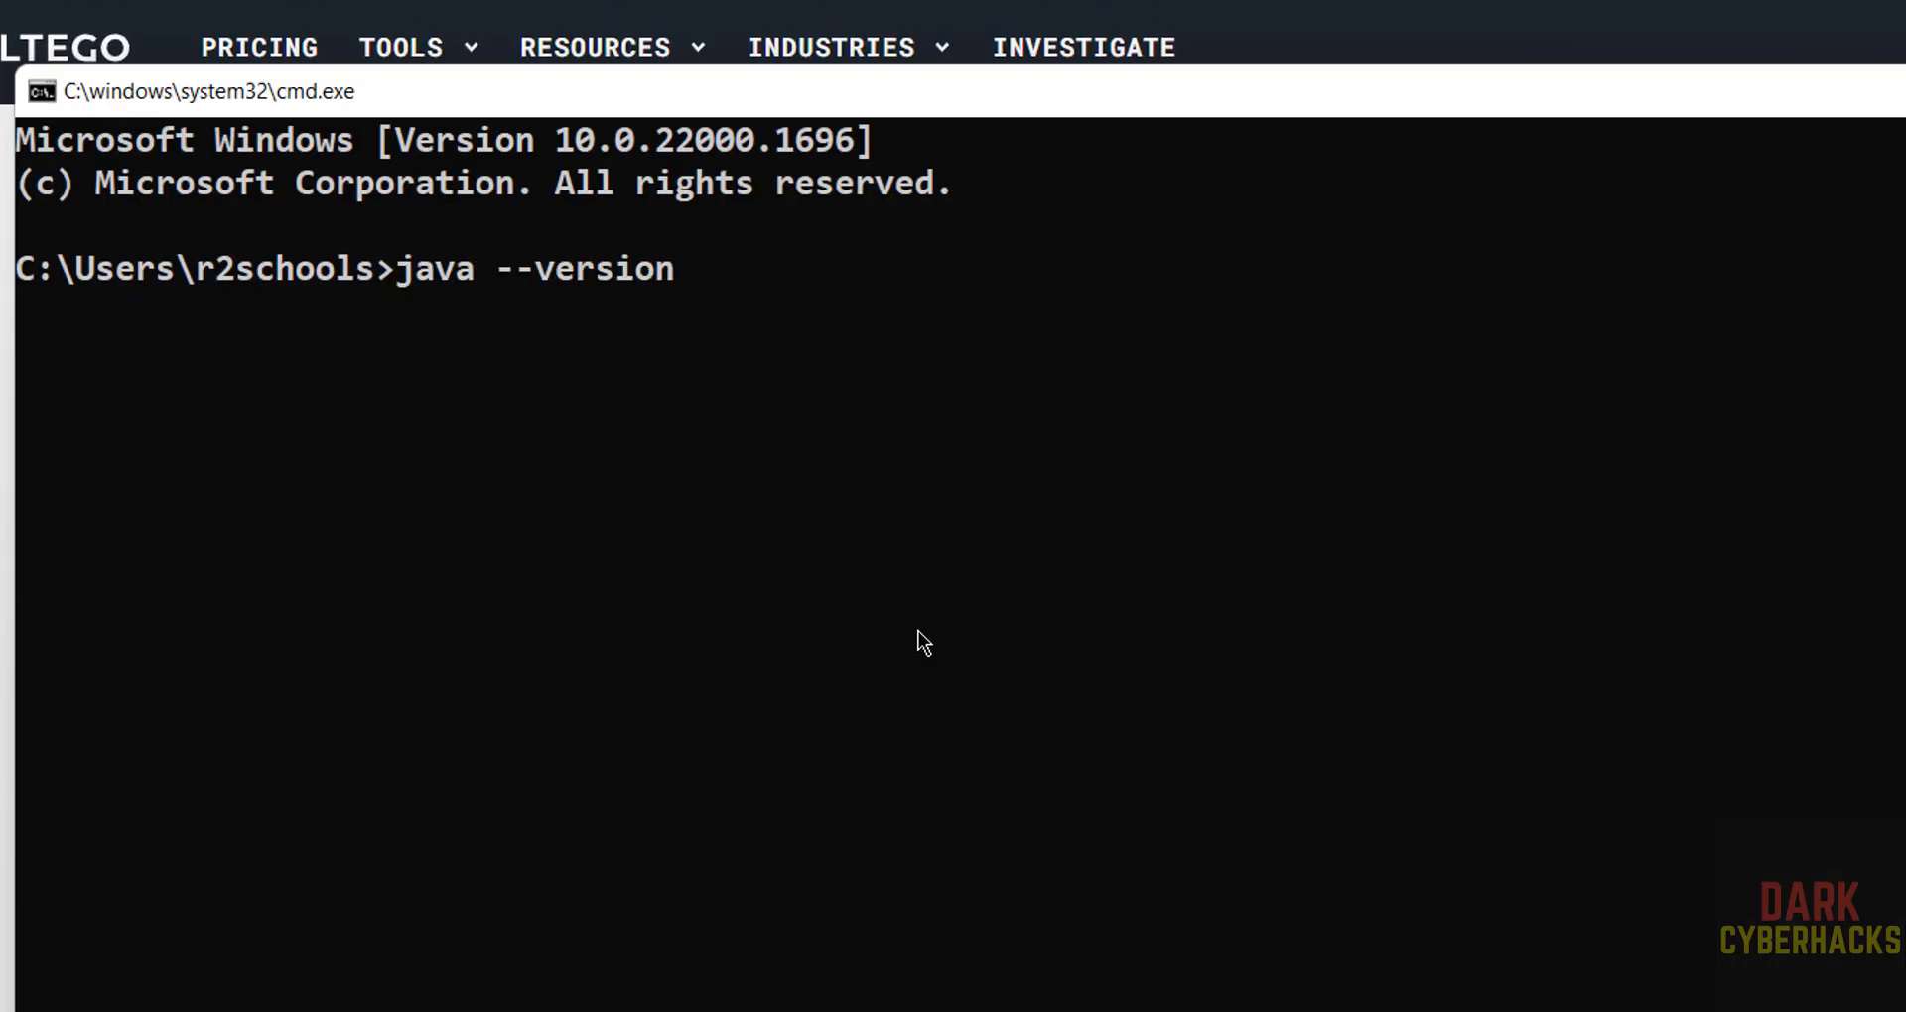
key("Return")
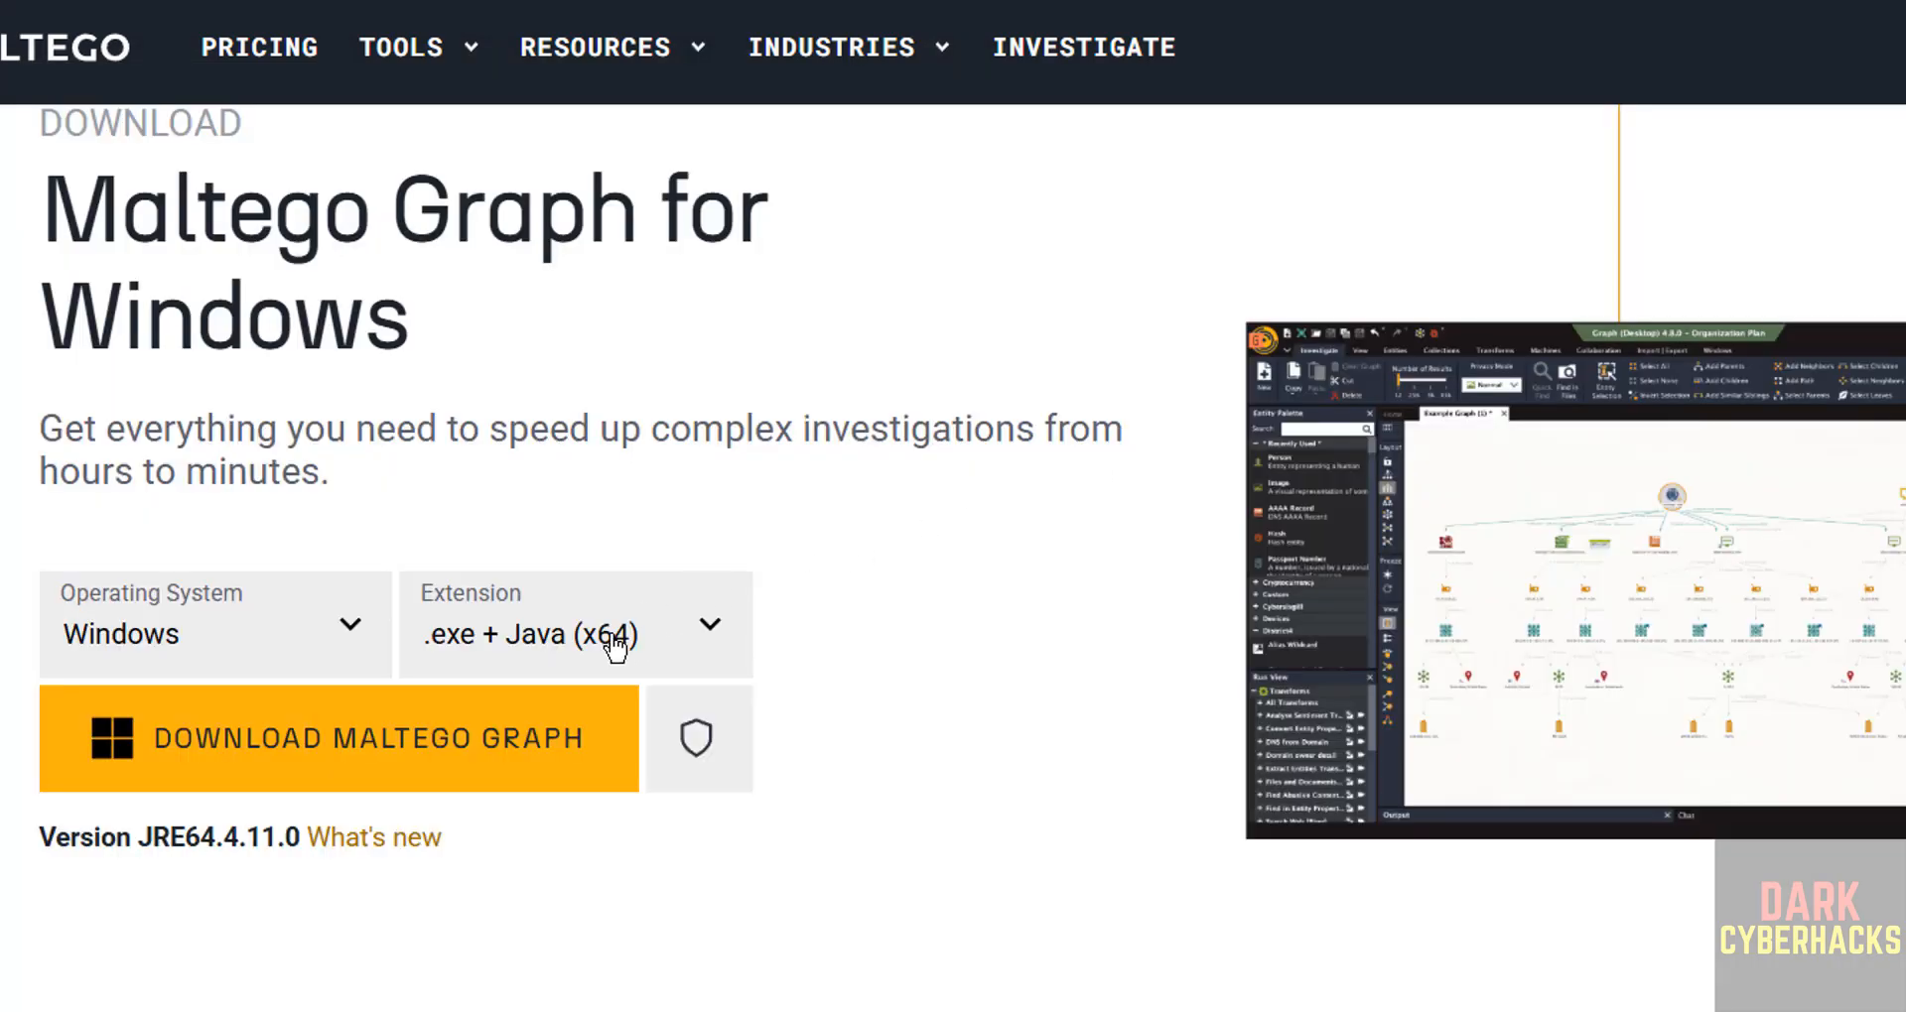
Step: Download Maltego Graph for Windows with the .exe extension, without bundled Java
left_click(608, 640)
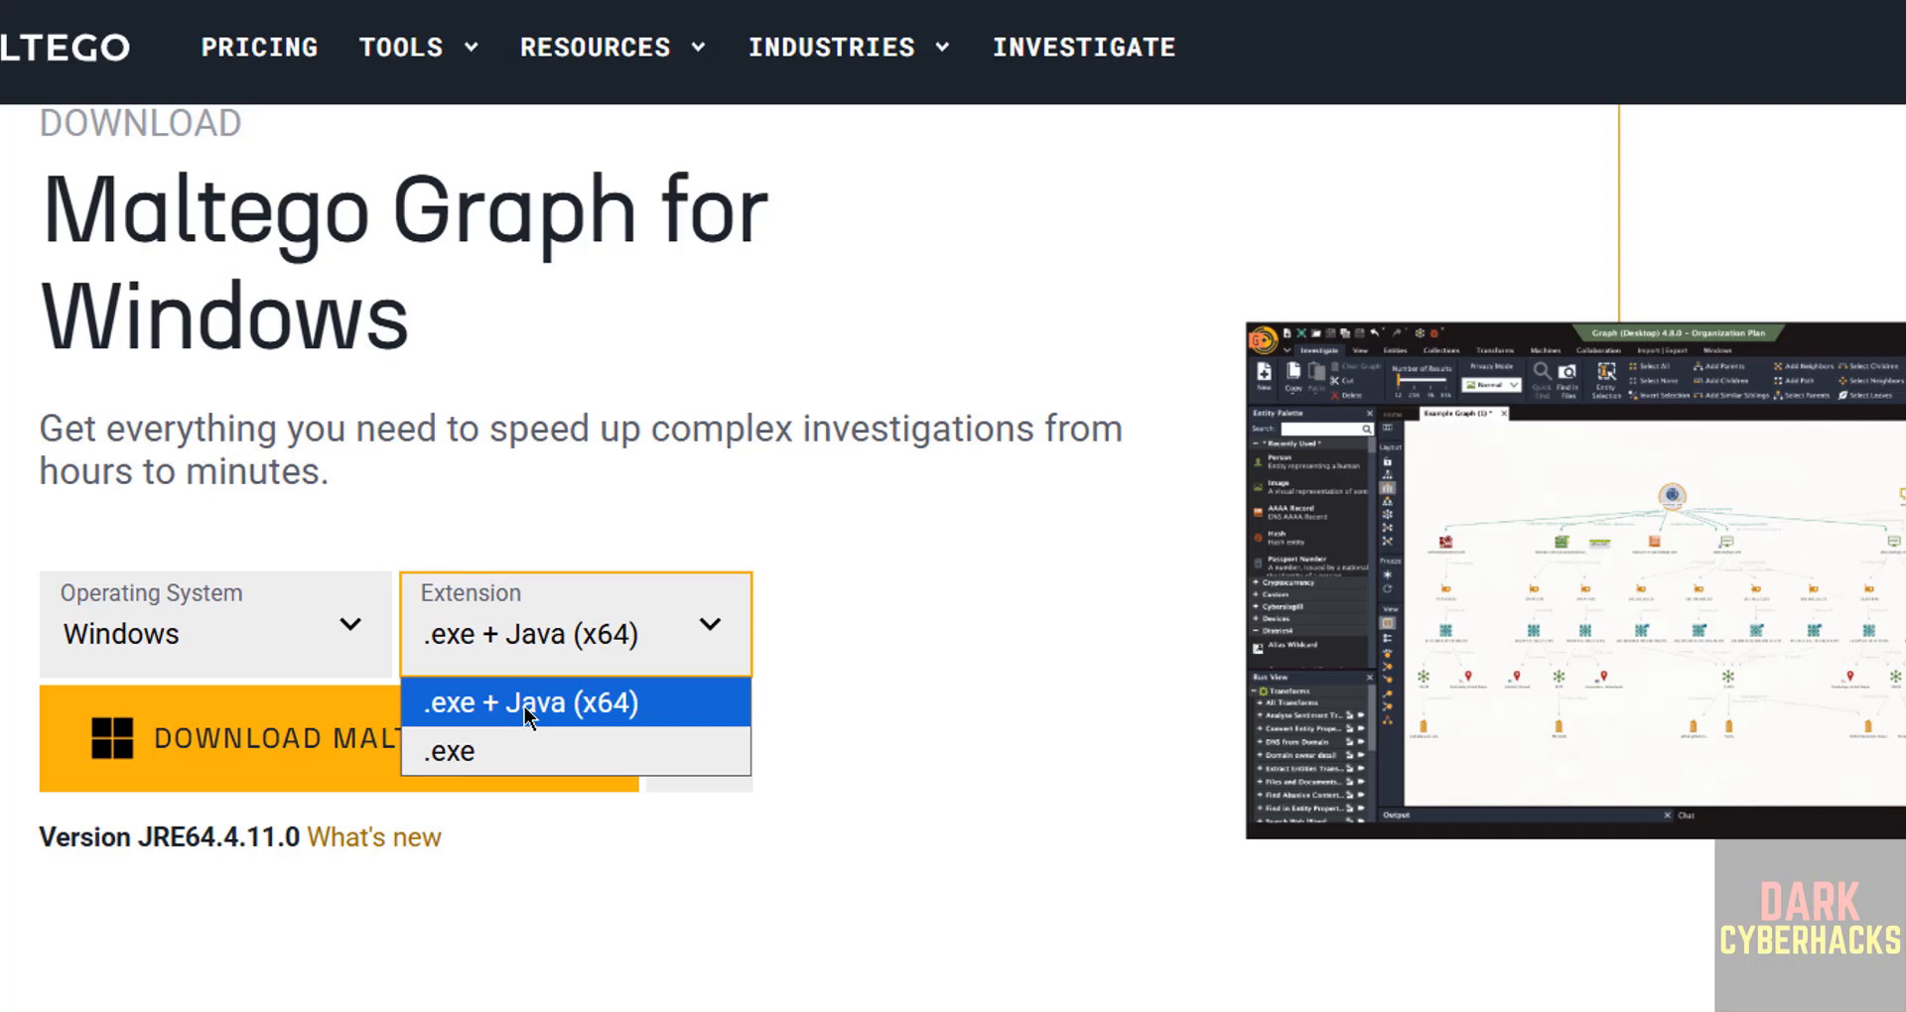
left_click(466, 752)
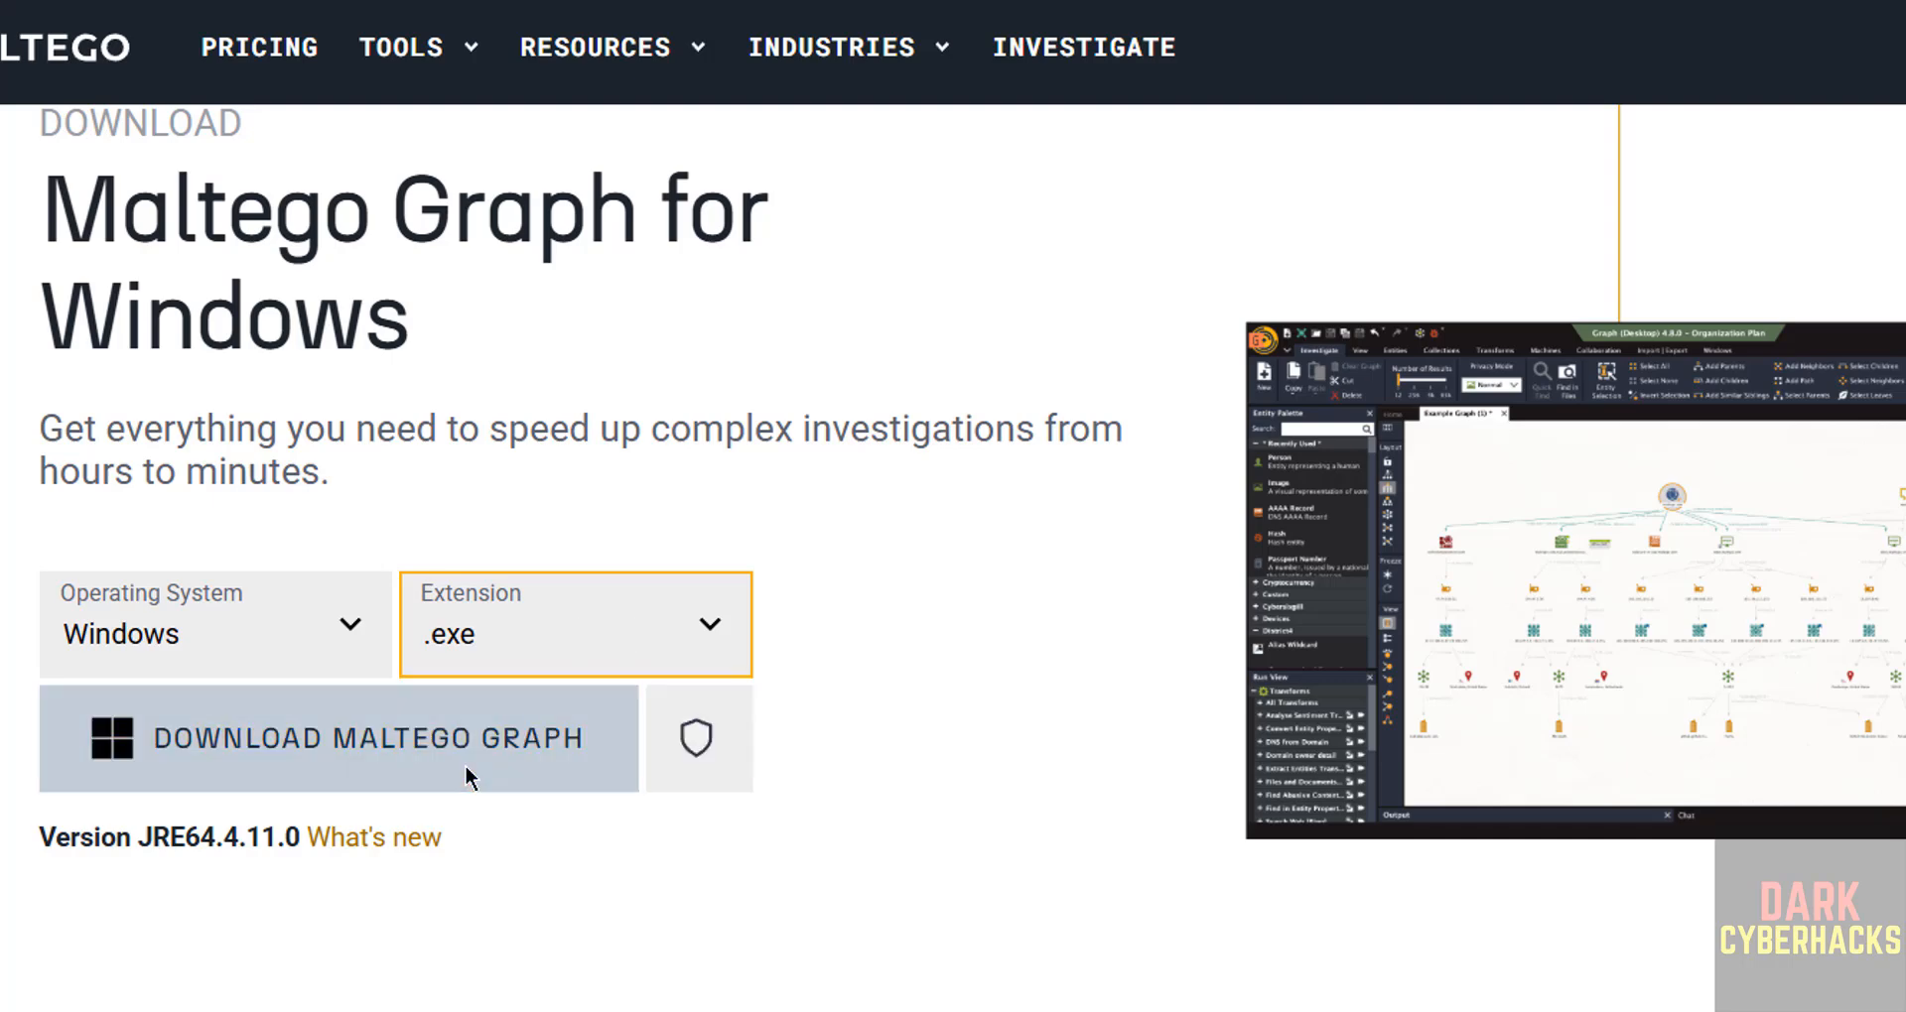
left_click(281, 750)
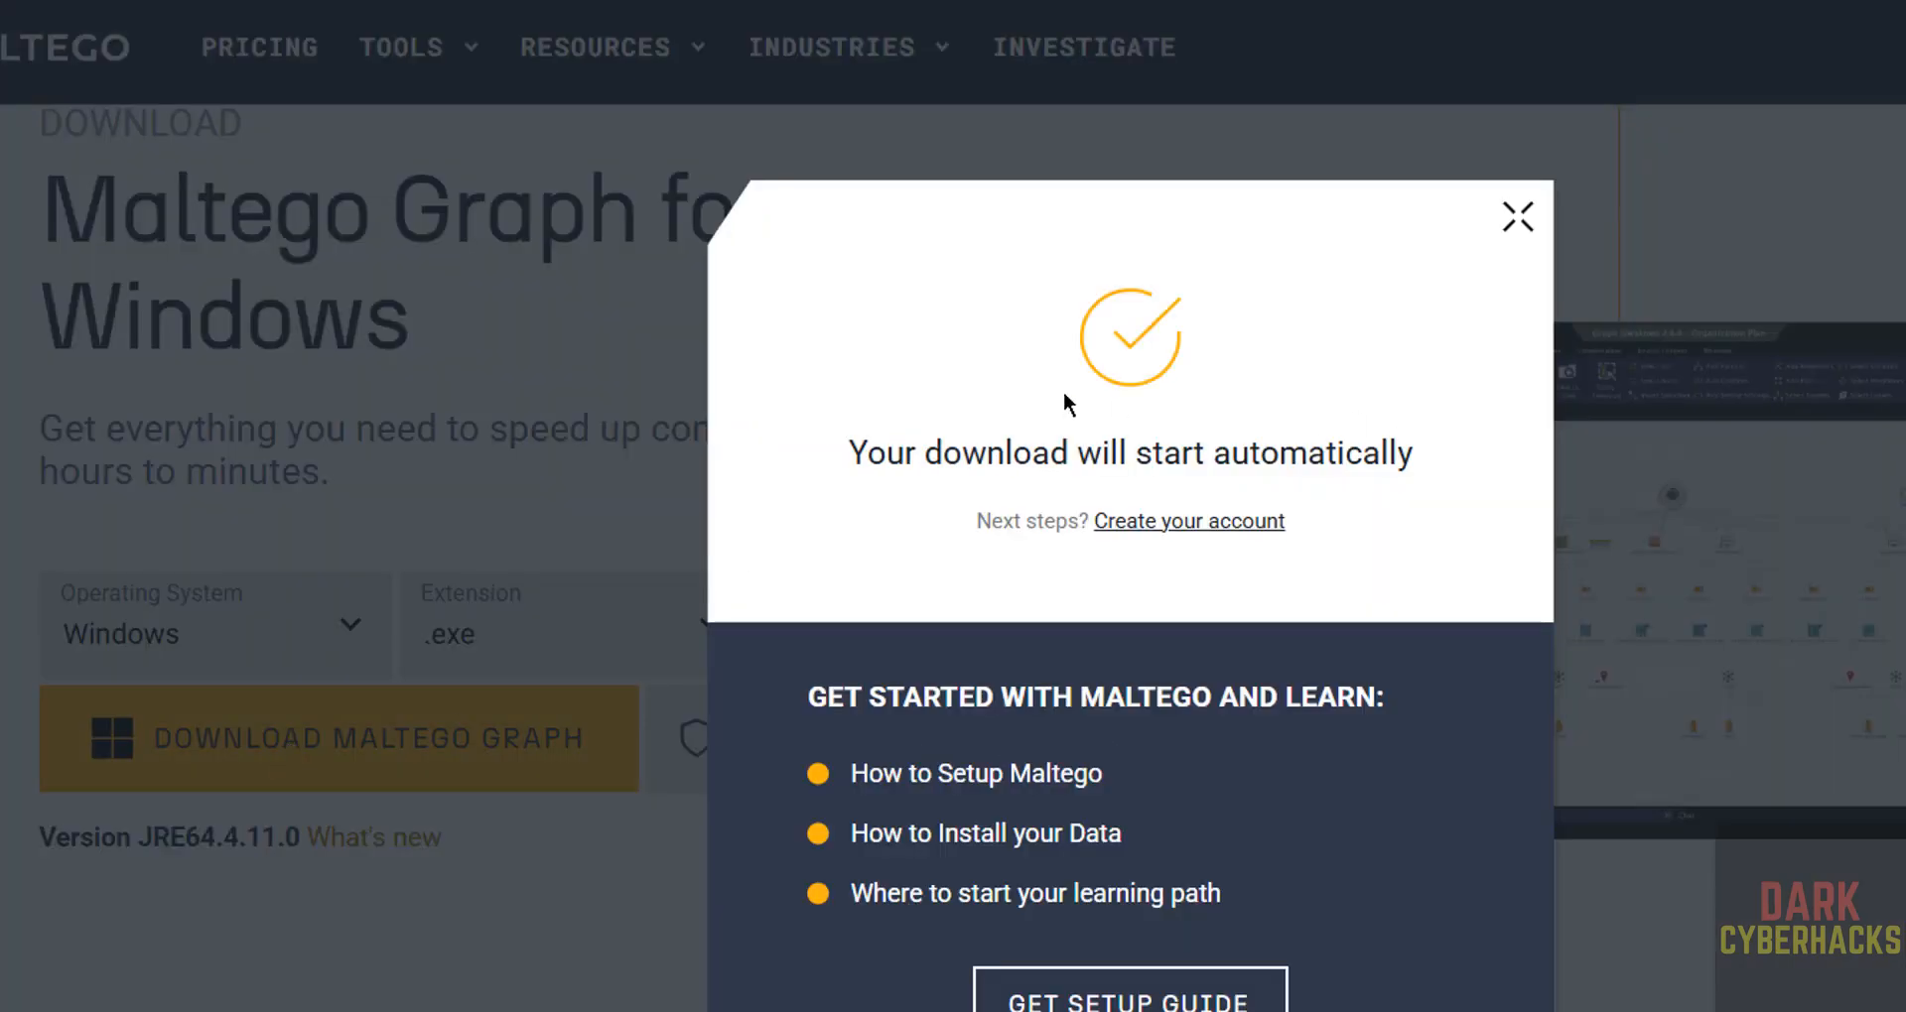
Step: Run the downloaded MaltegoSetup.v4.11.0.exe from the download history and continue past the installer's welcome page
key("ctrl+j")
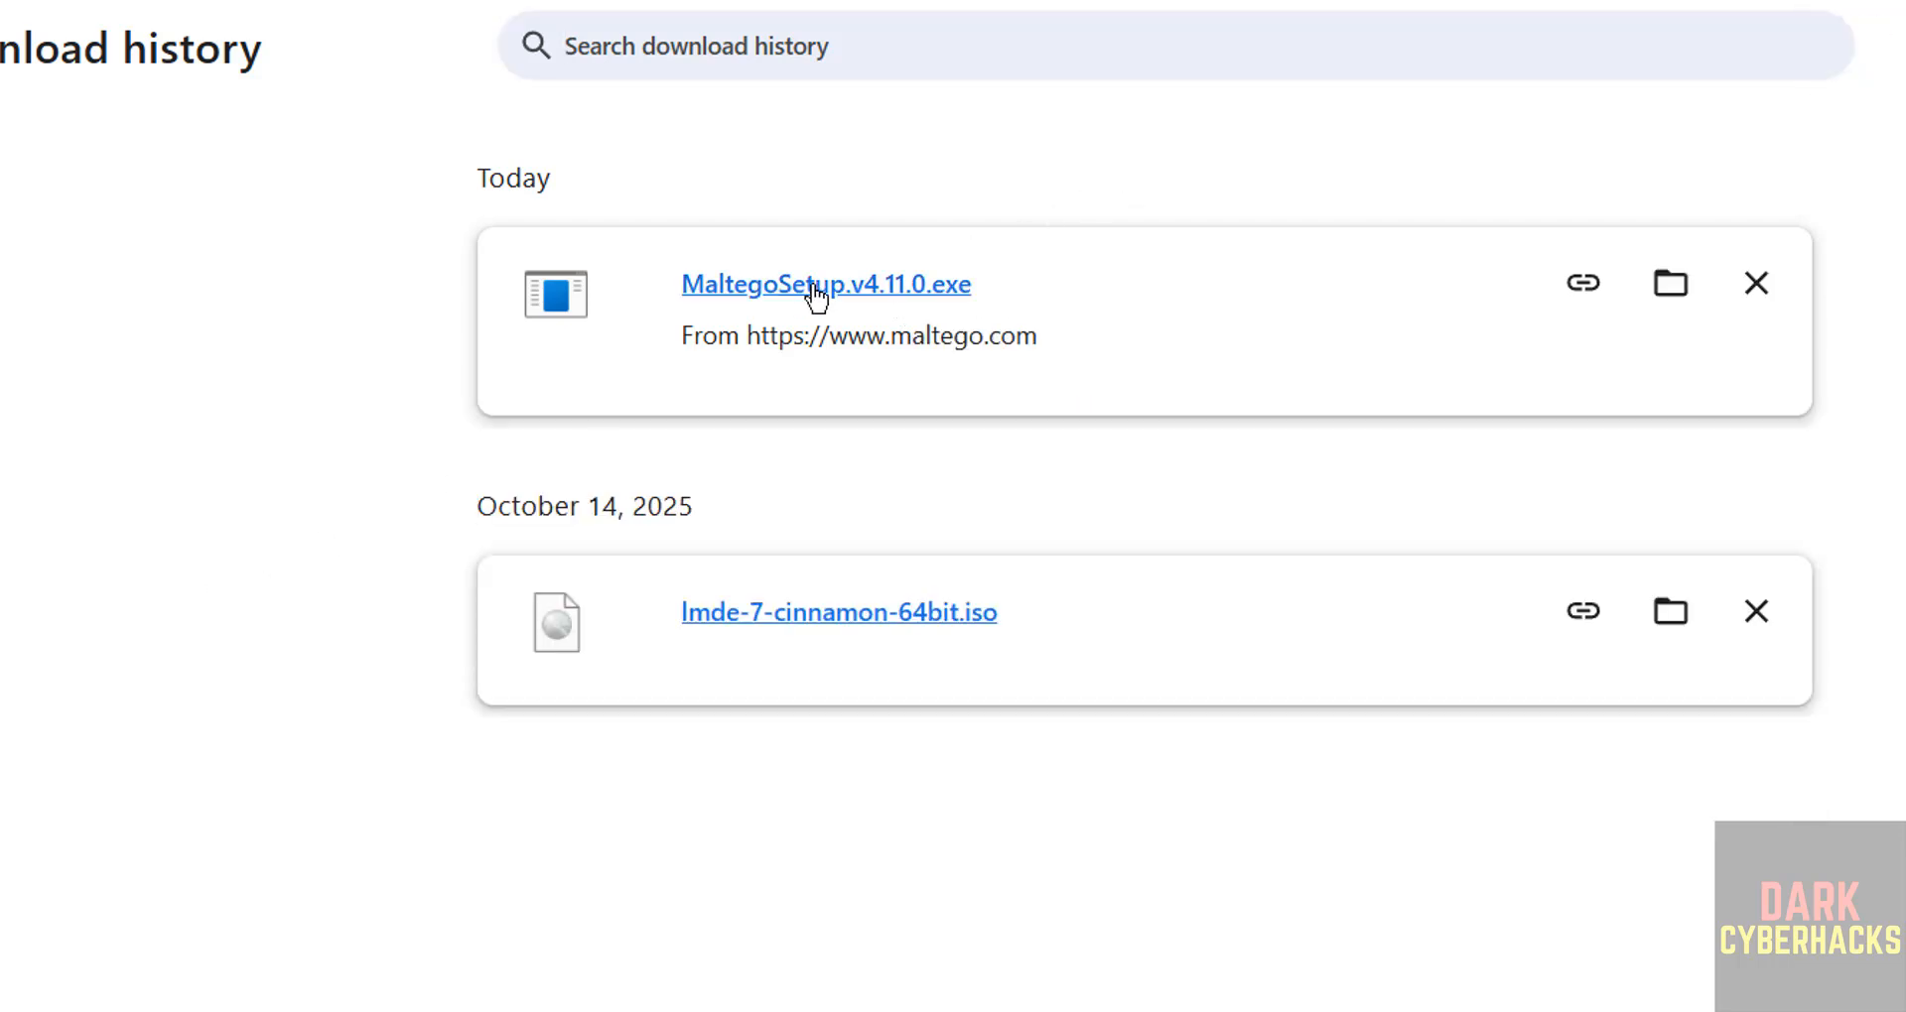
left_click(911, 287)
left_click(1344, 865)
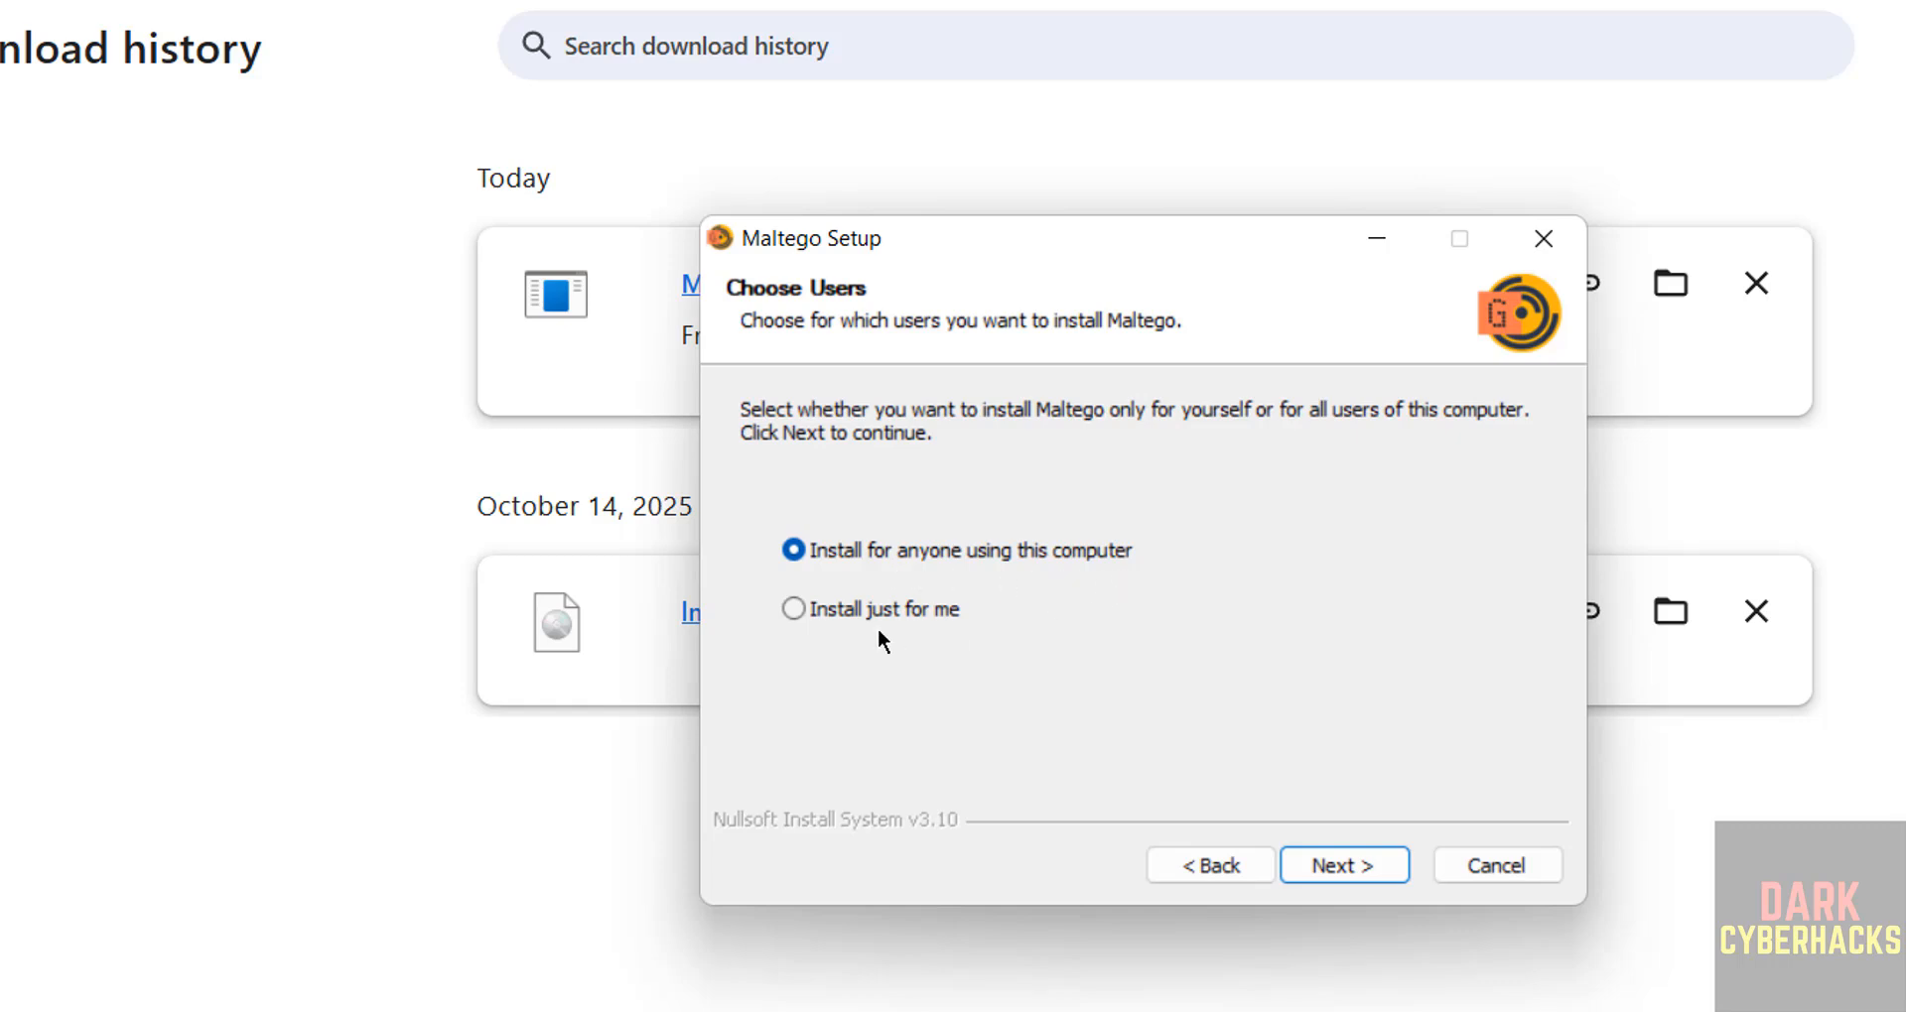
Step: Install Maltego for anyone using this computer in C:\Program Files (x86)\Paterva\Maltego, with the Start Menu folder Paterva\Maltego
left_click(821, 617)
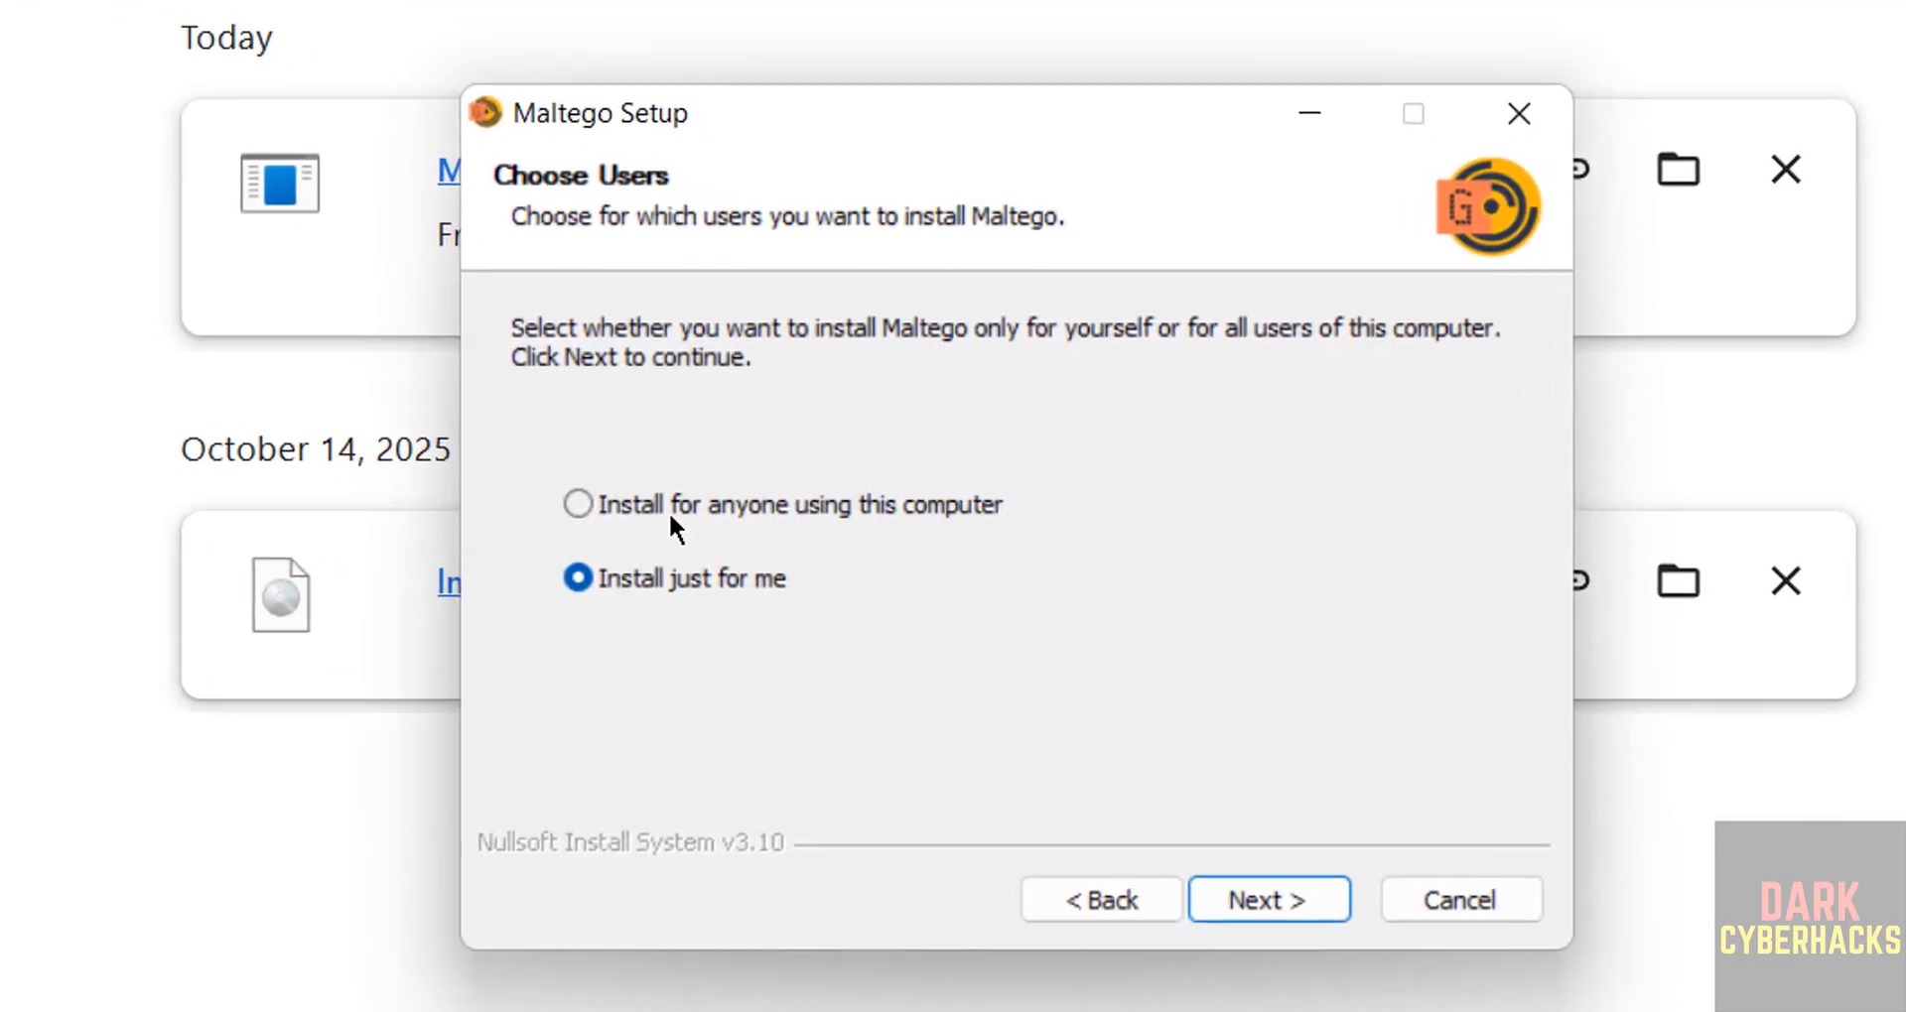
left_click(867, 561)
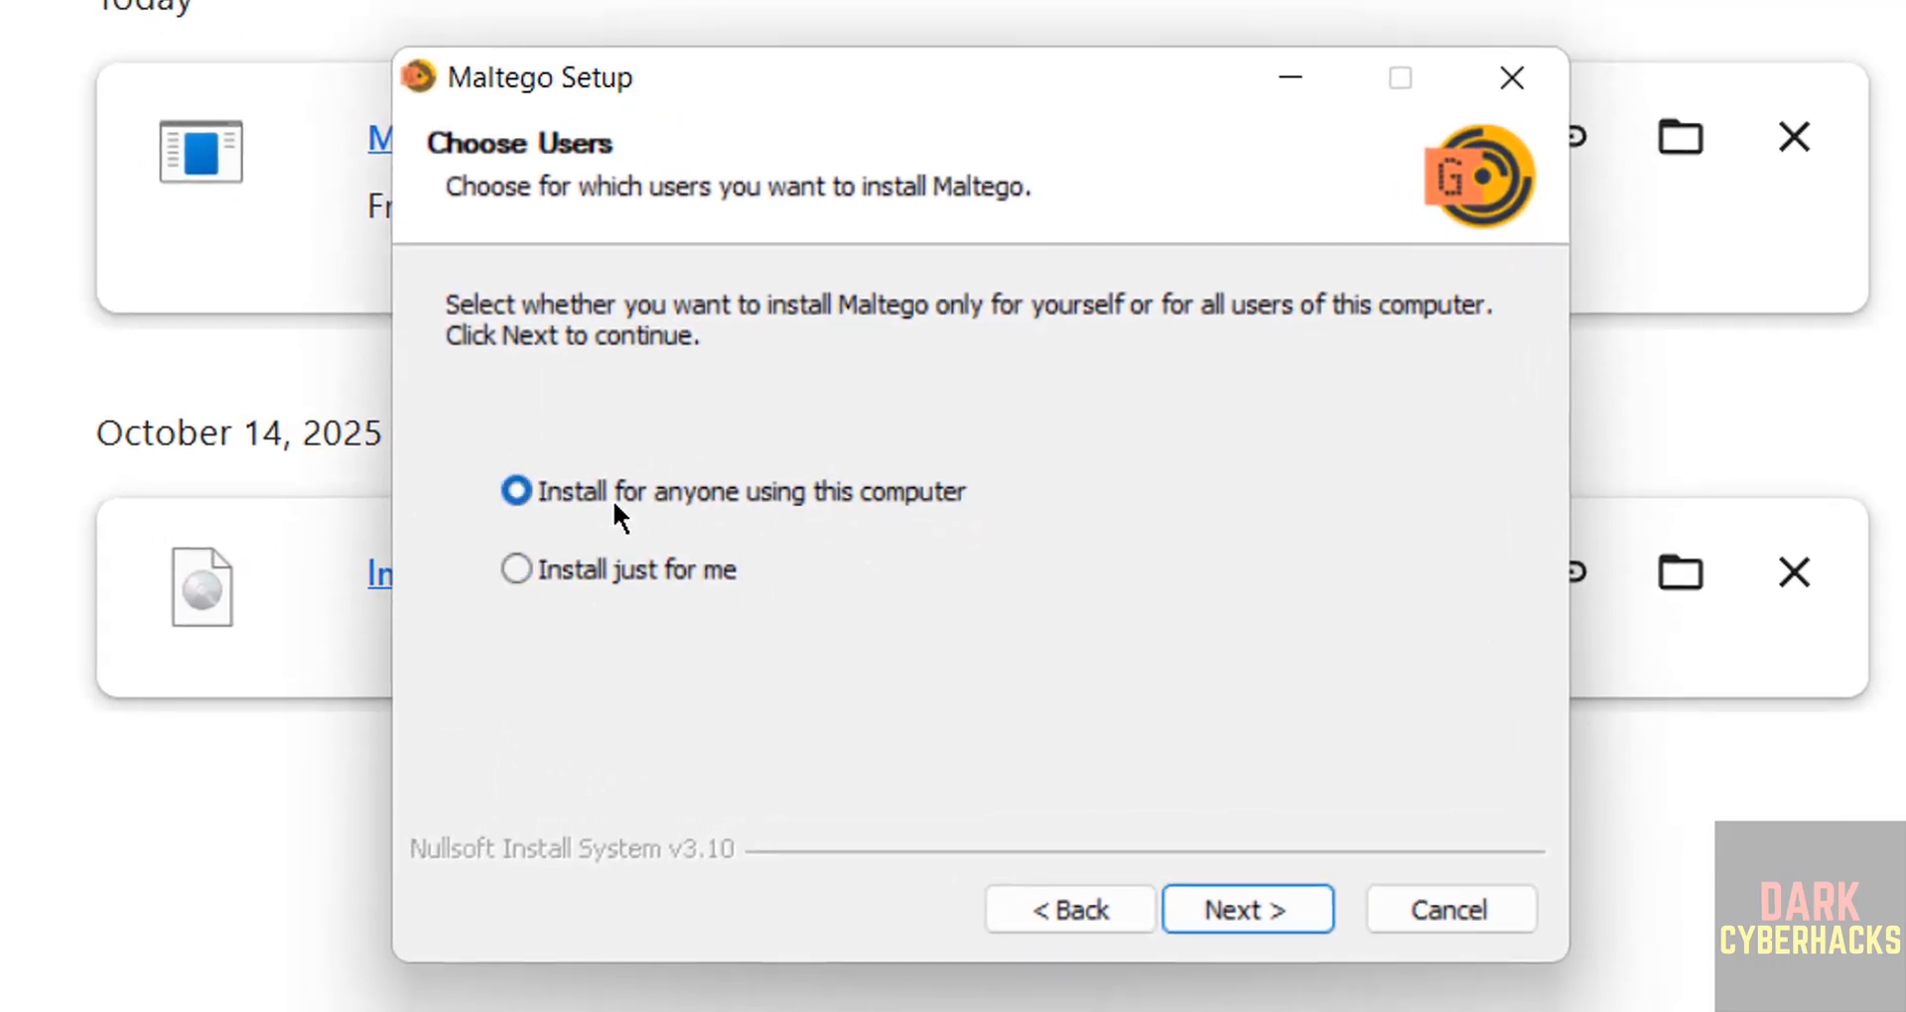
left_click(1241, 900)
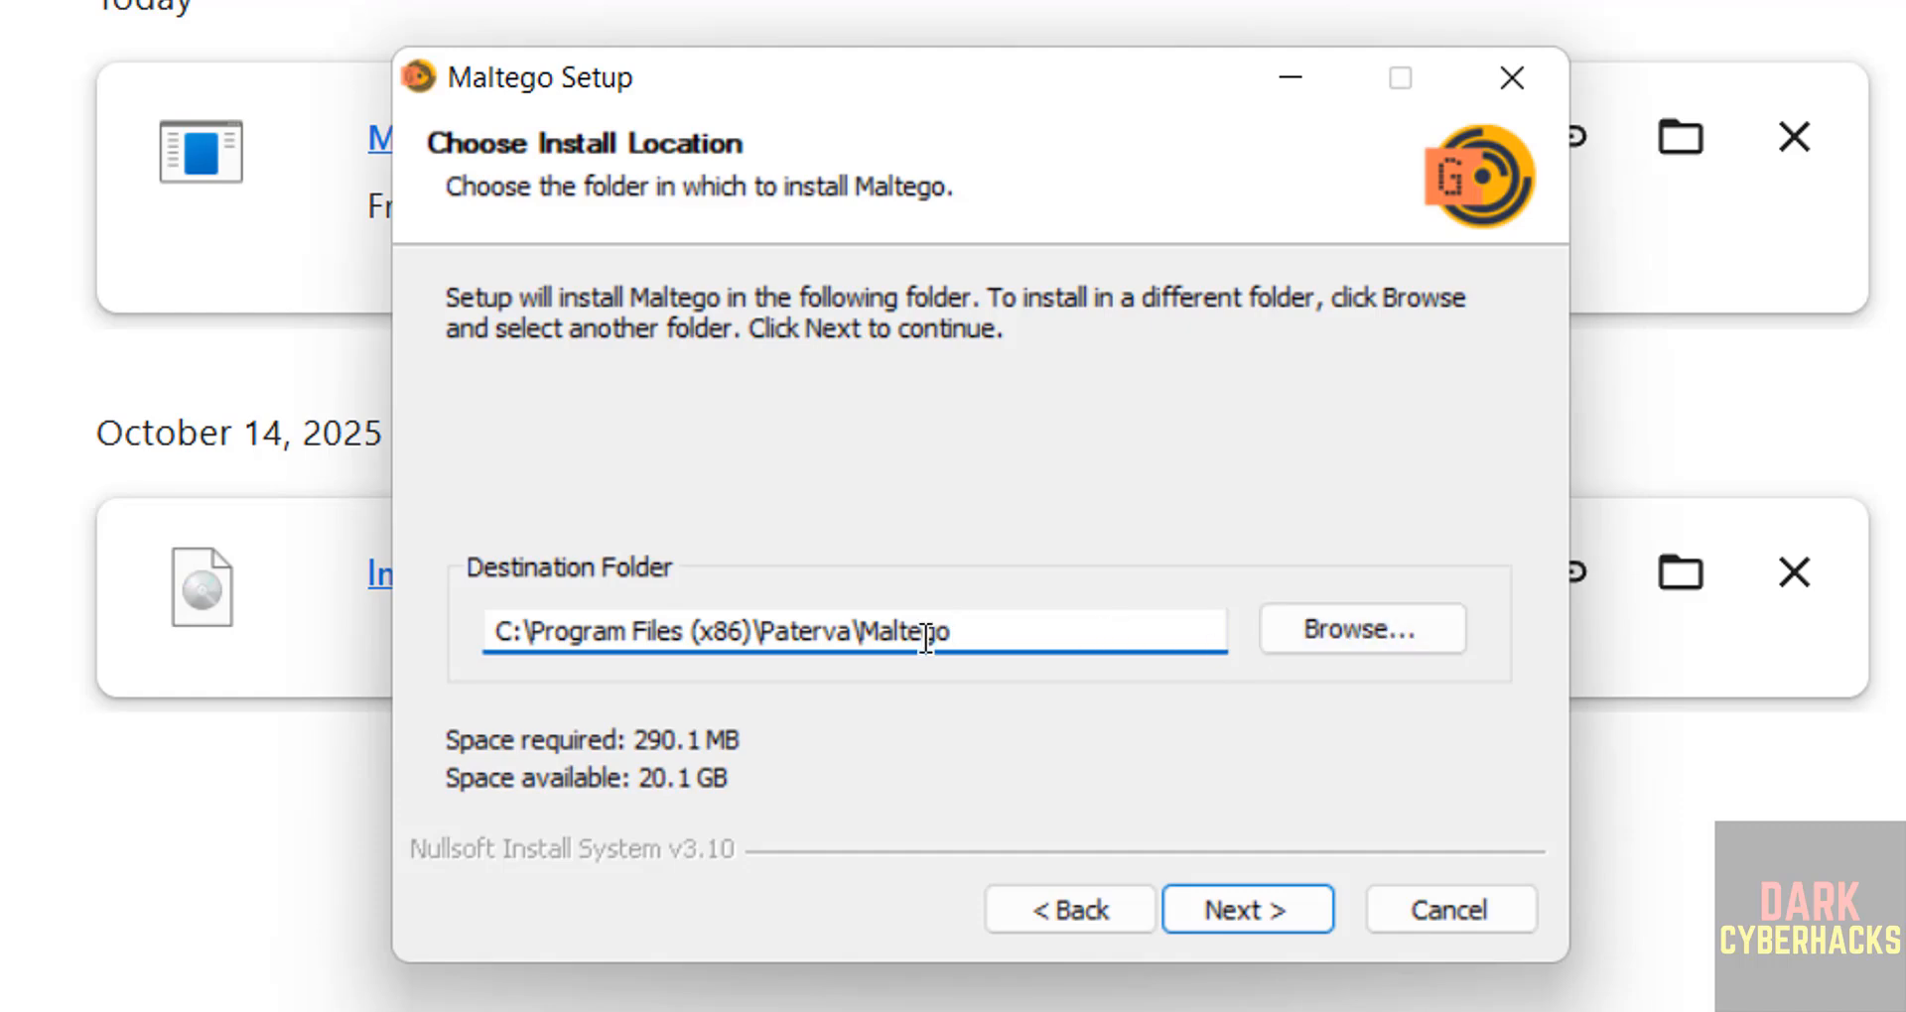
left_click(1256, 898)
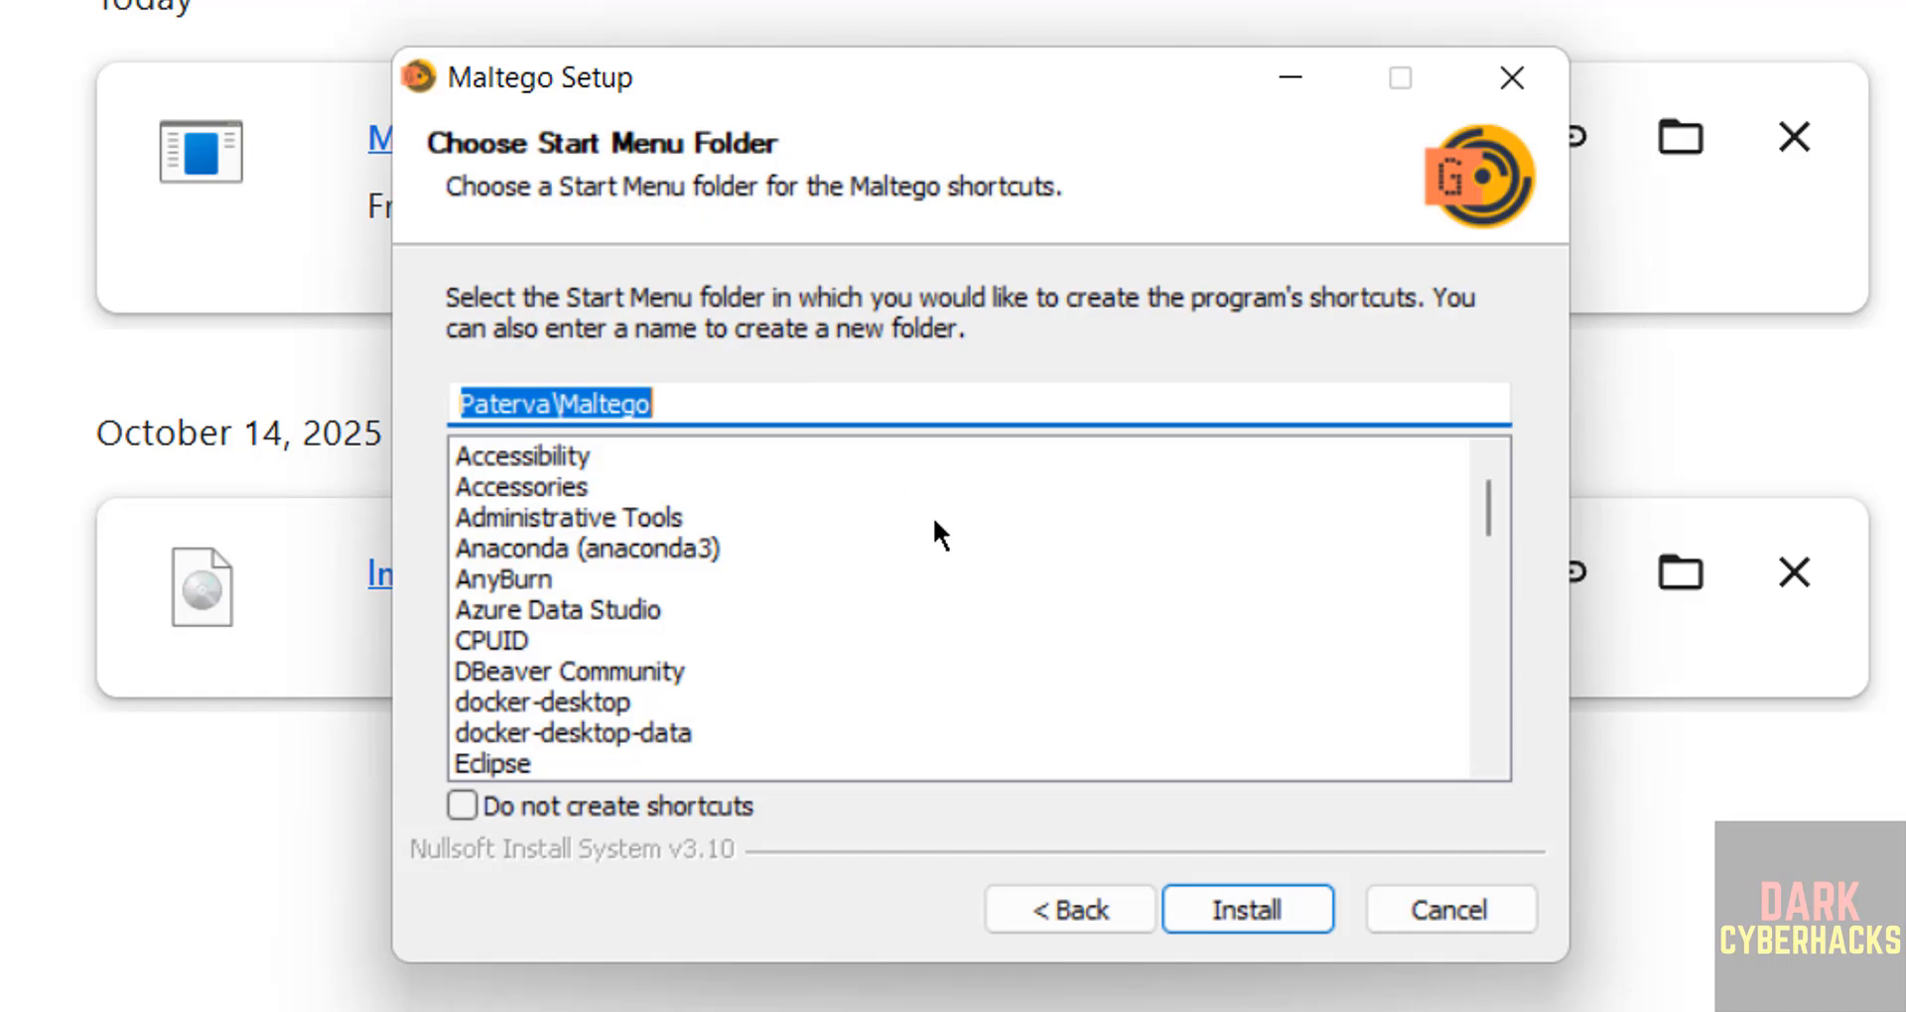
left_click(1266, 908)
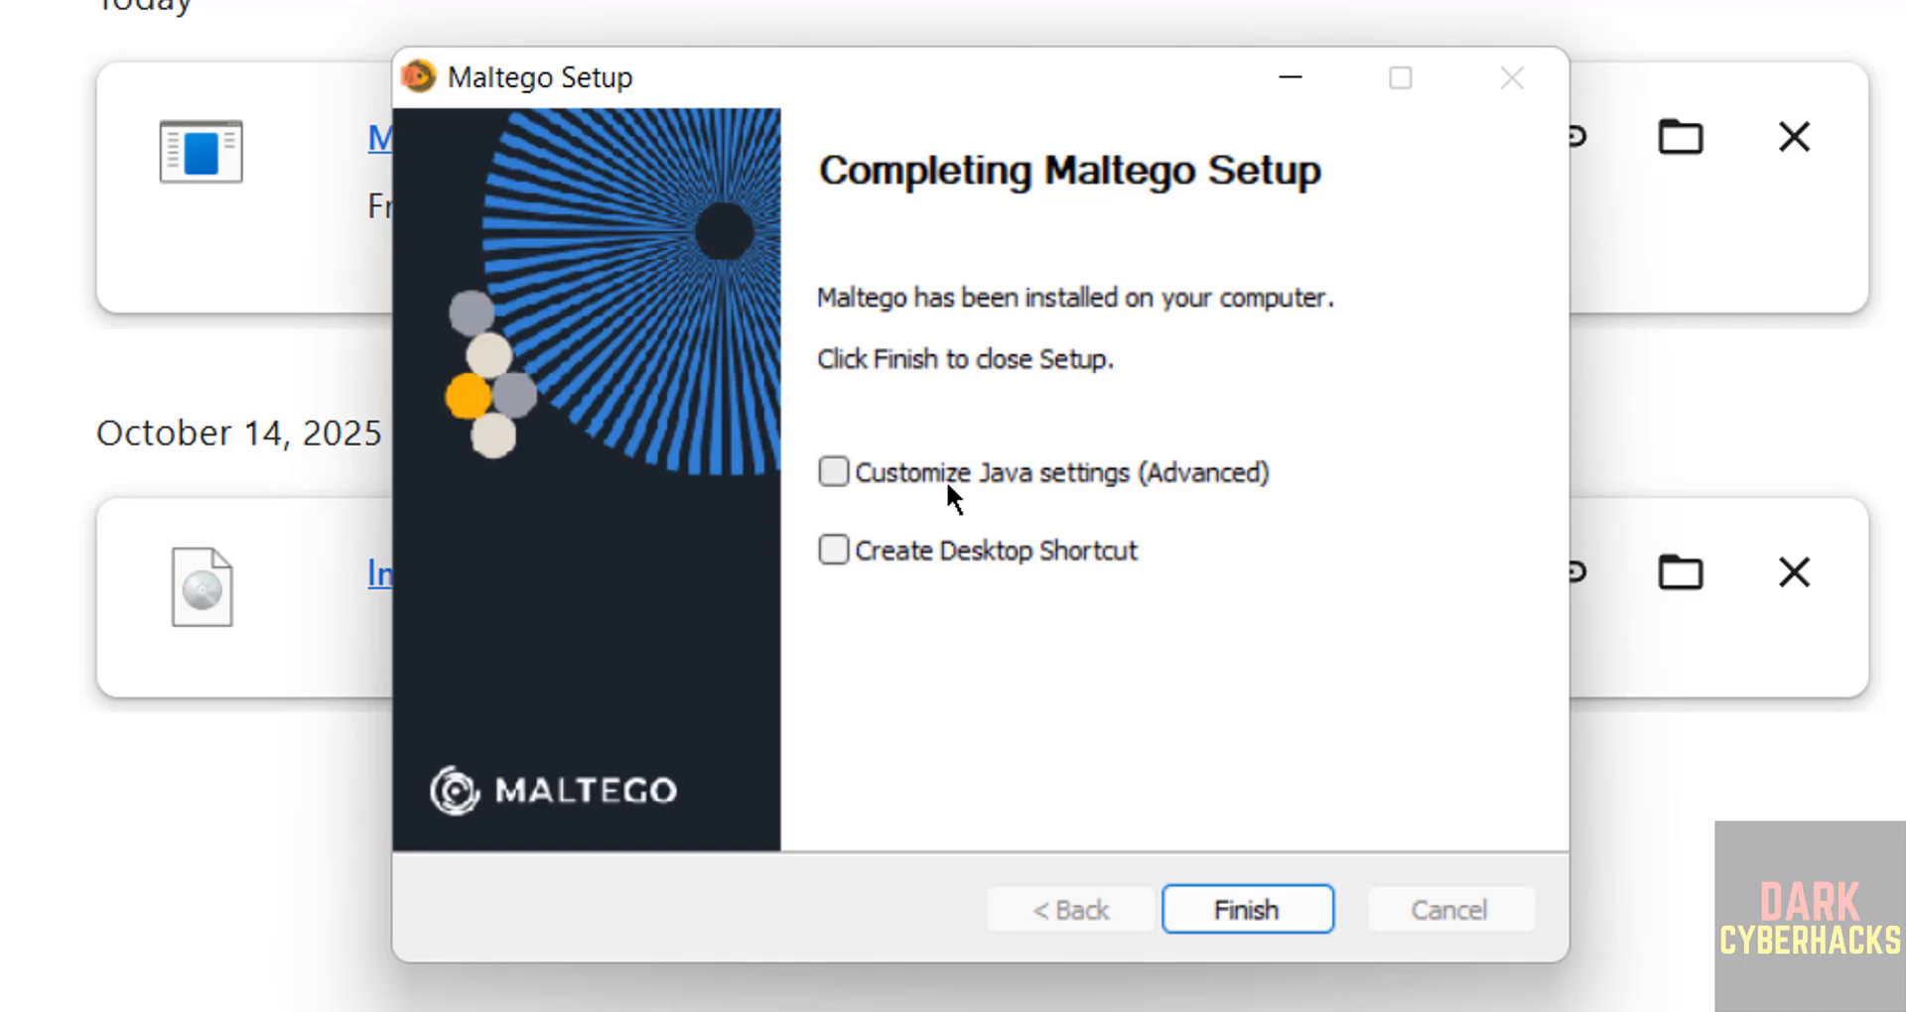
Step: Finish the Maltego setup with desktop shortcut creation and Java settings customization both left off
left_click(929, 558)
left_click(929, 558)
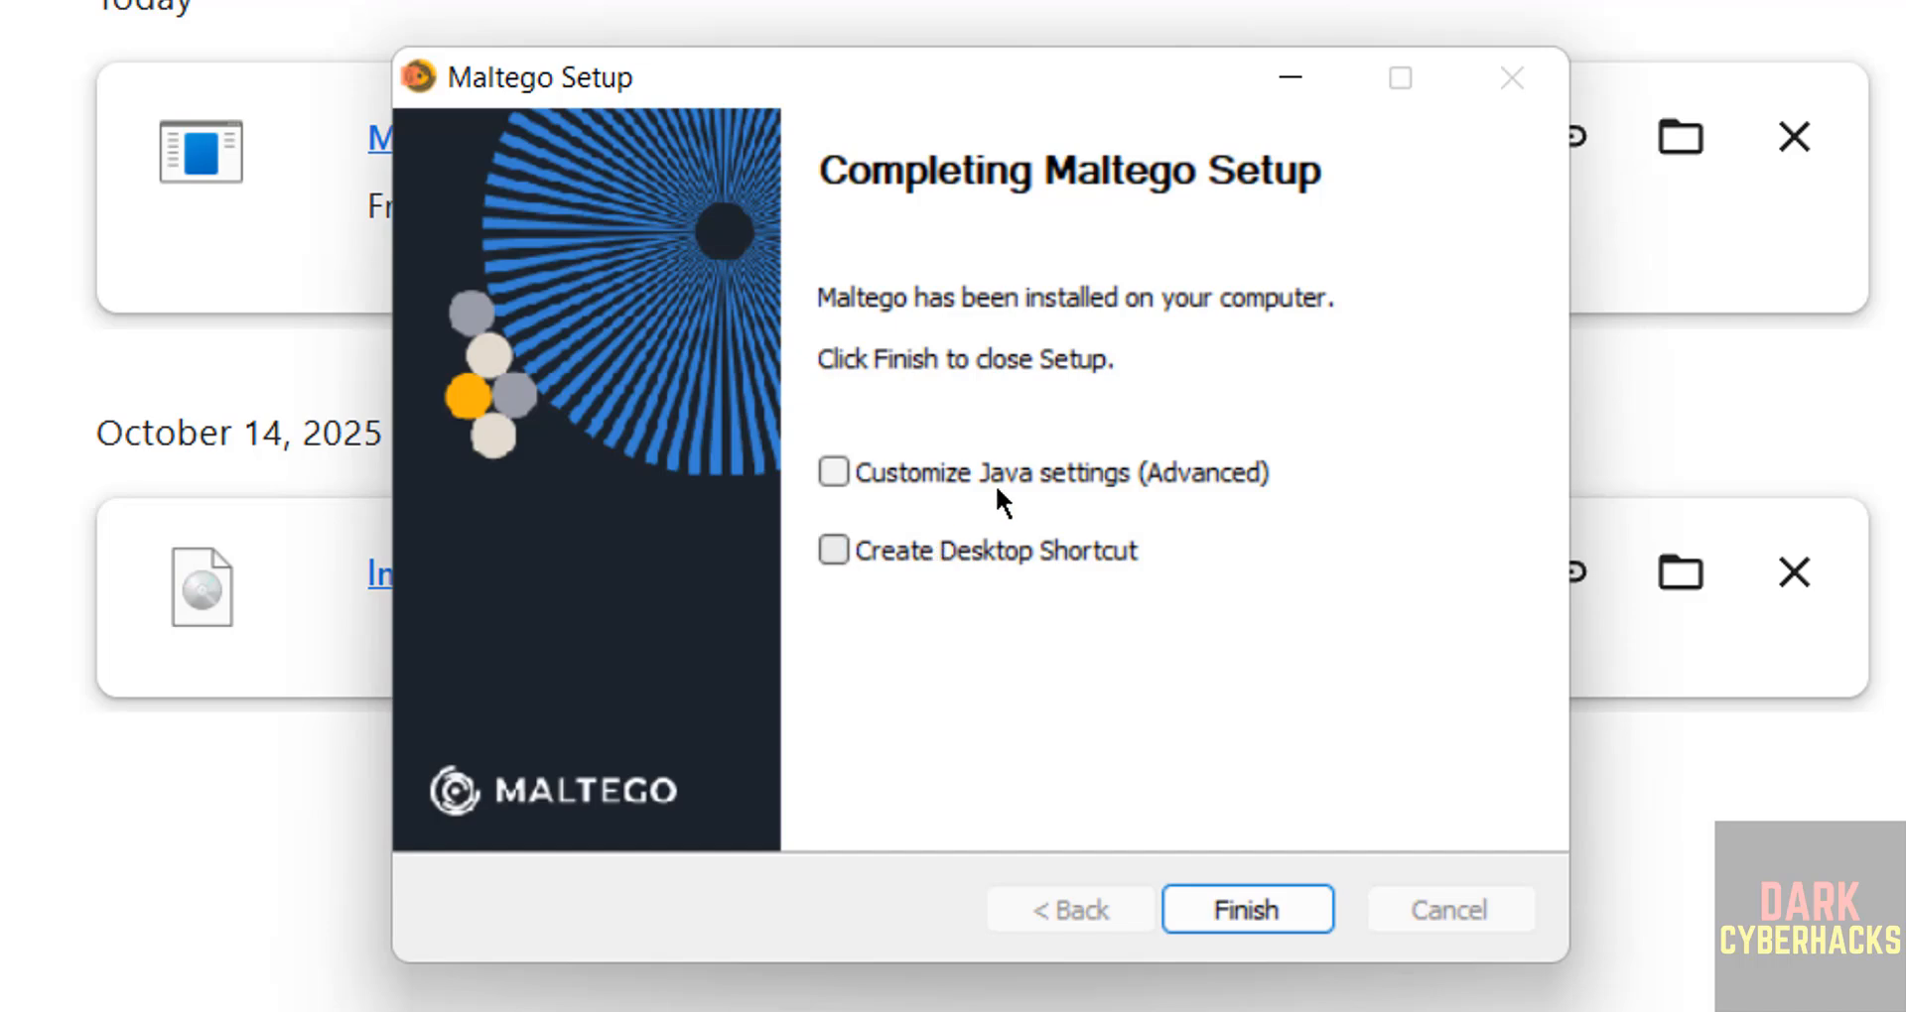
left_click(1238, 903)
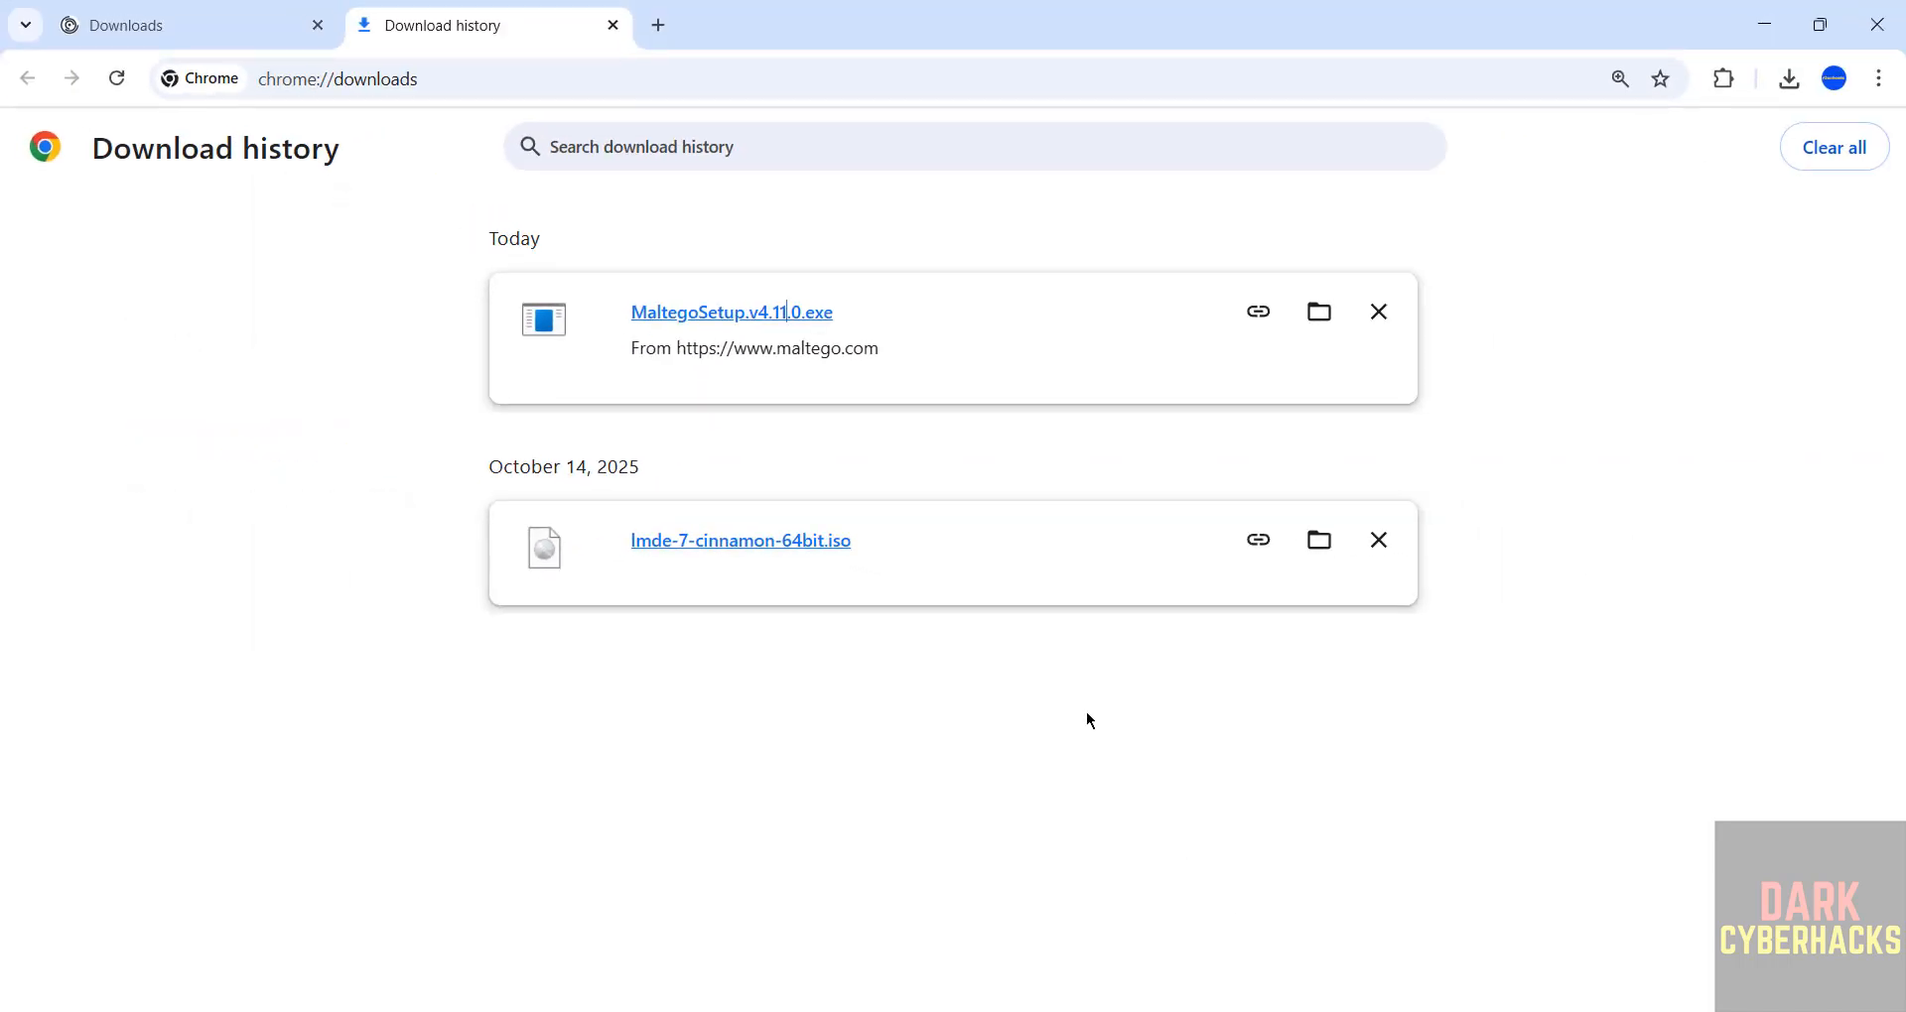
Step: Launch Maltego from the Paterva folder in the list of all installed apps
key("super")
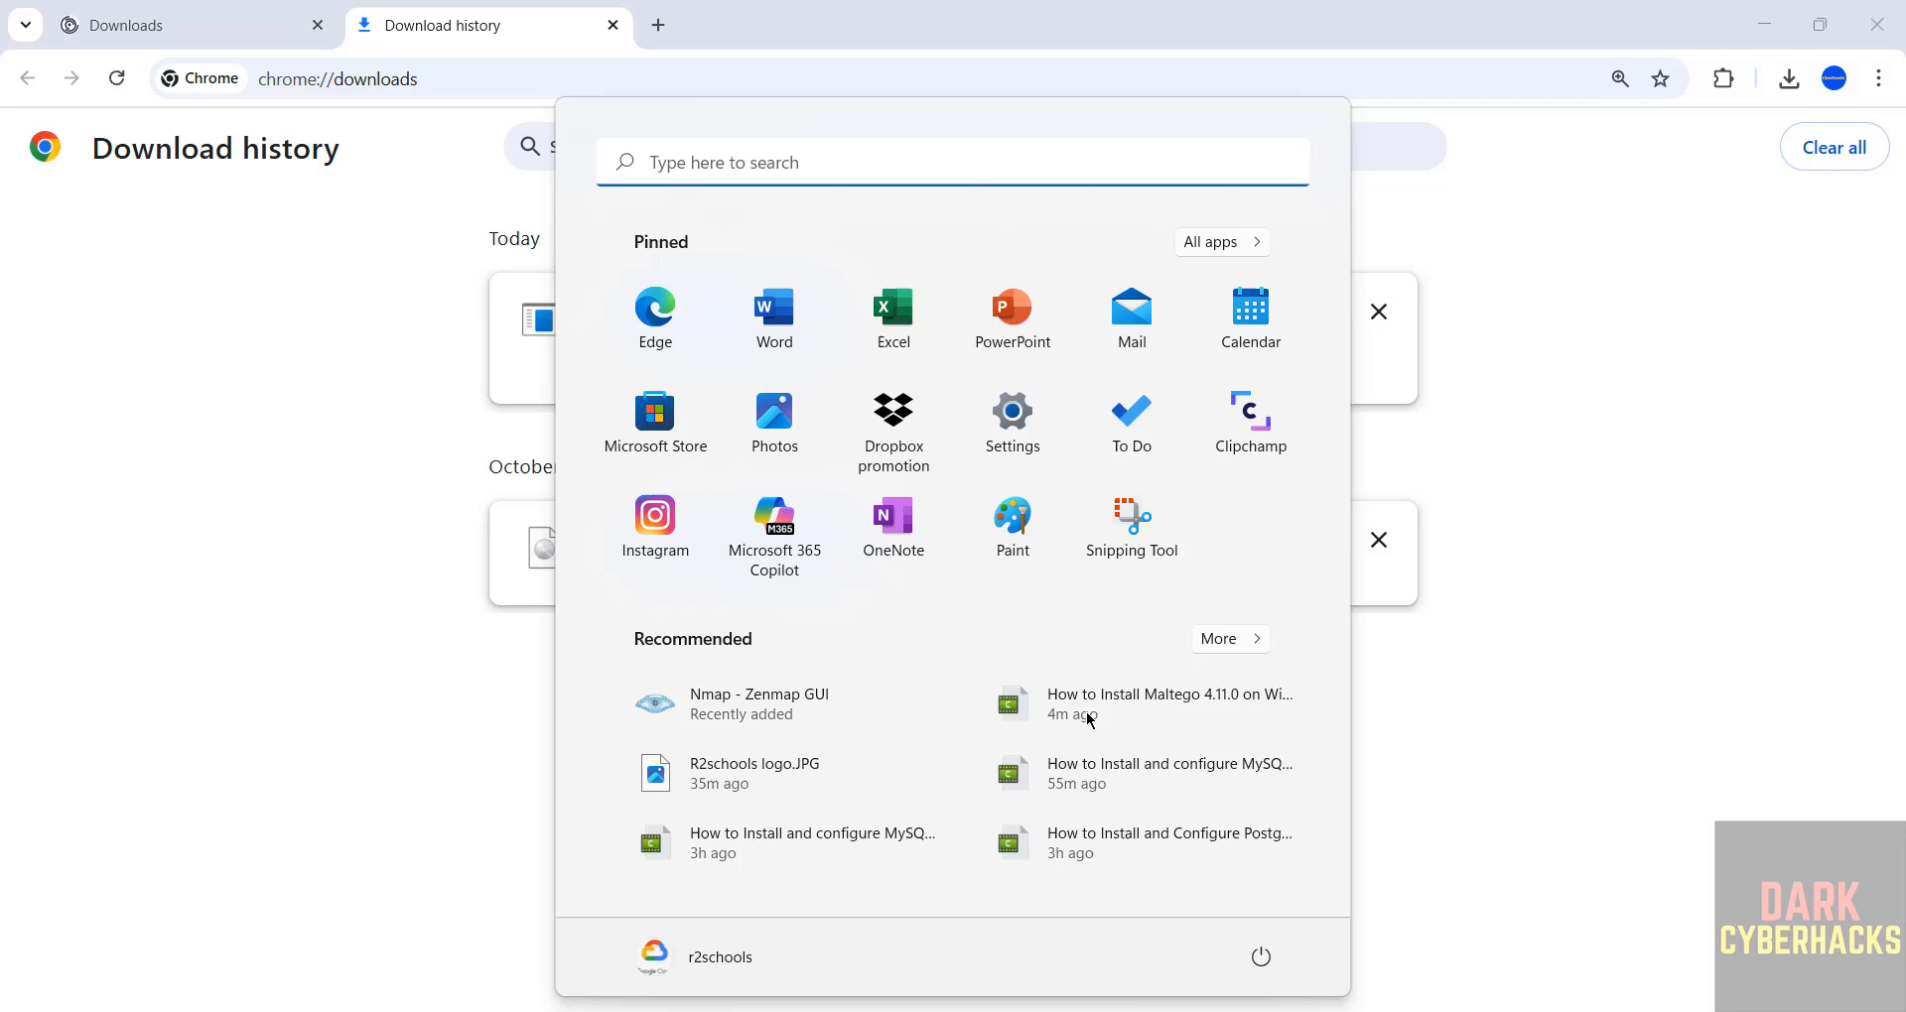
left_click(1212, 242)
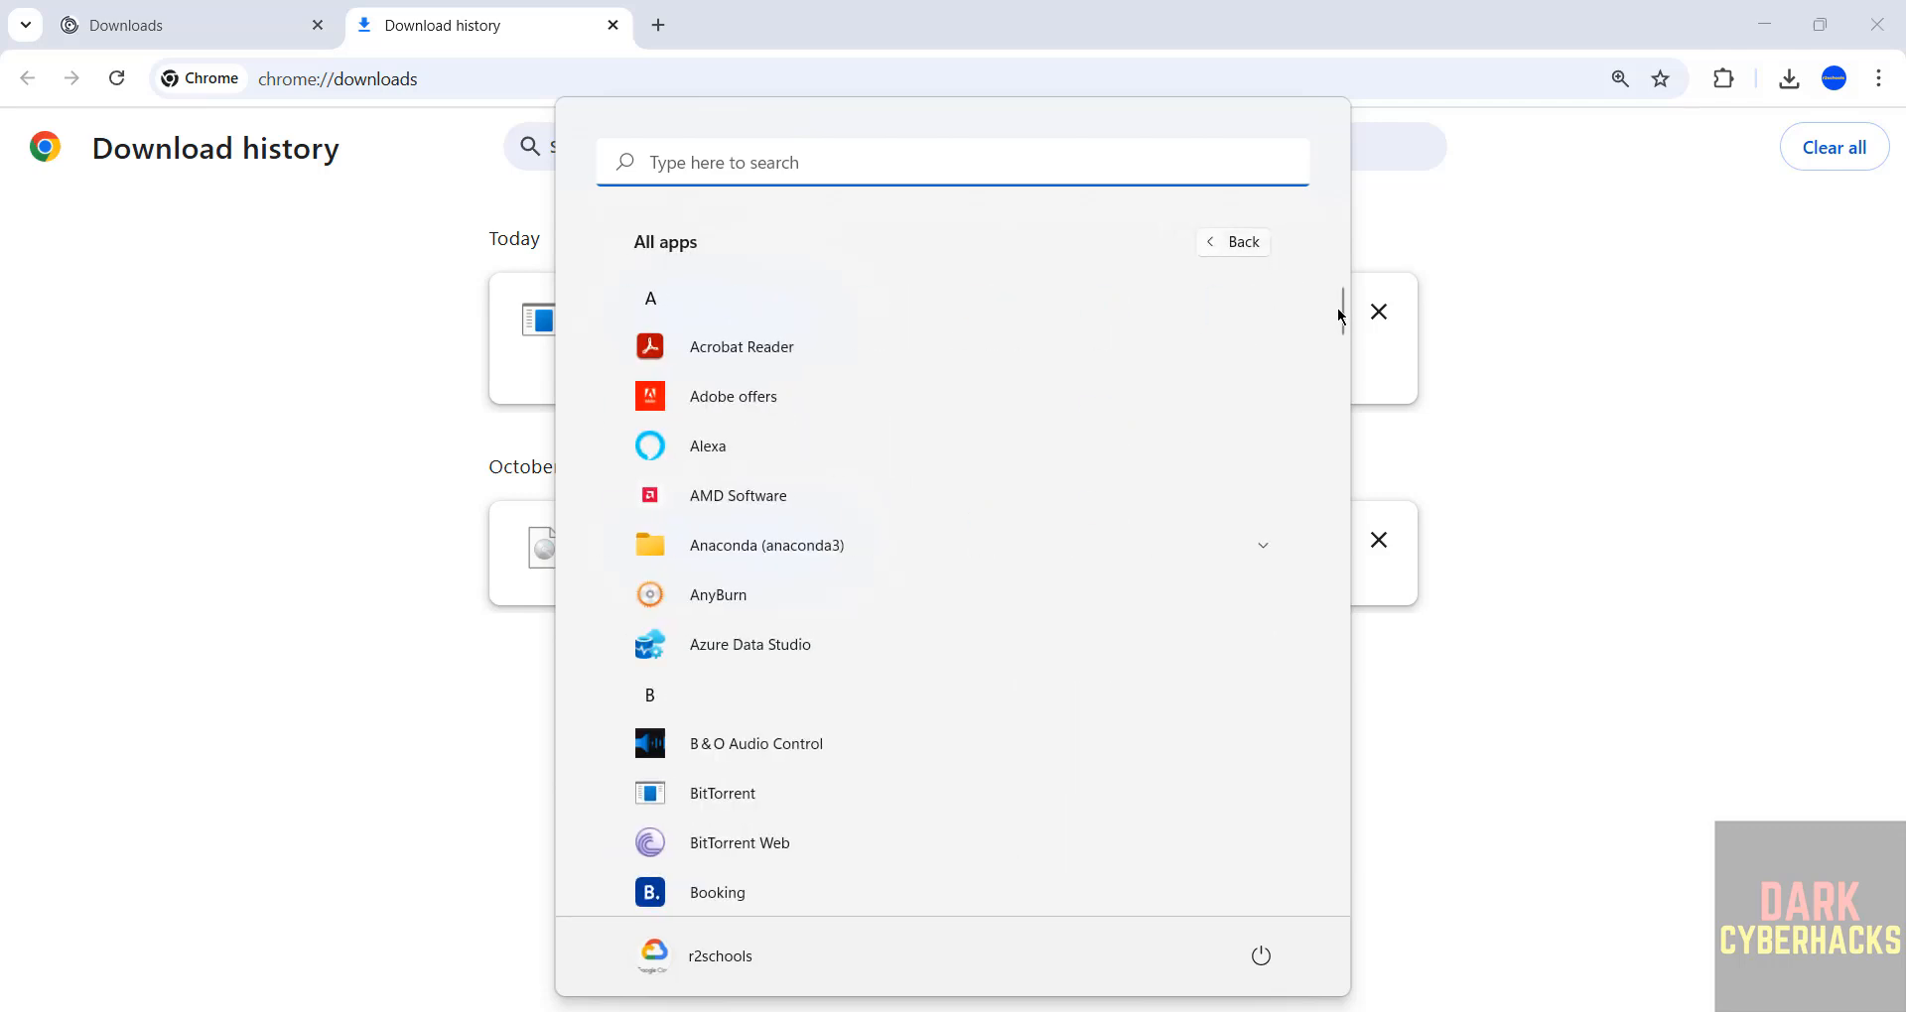
scroll(834, 412, "down", 15)
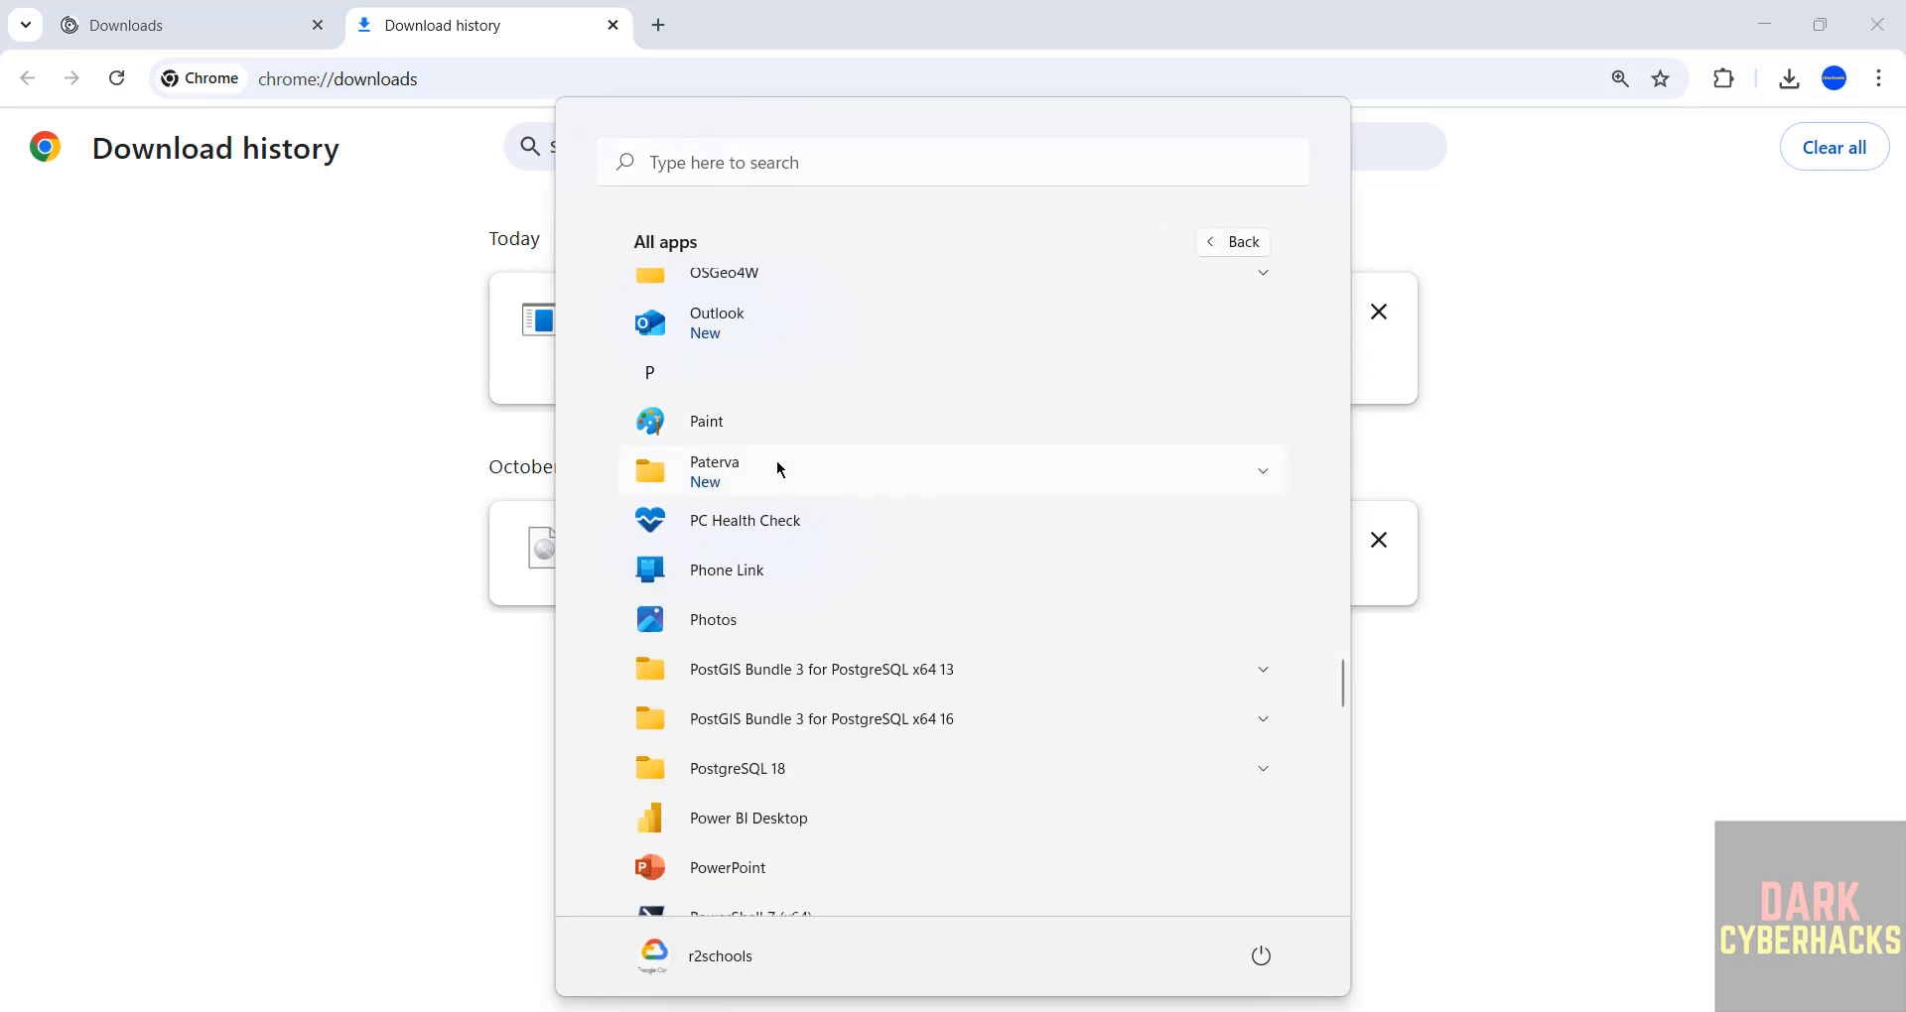
left_click(777, 462)
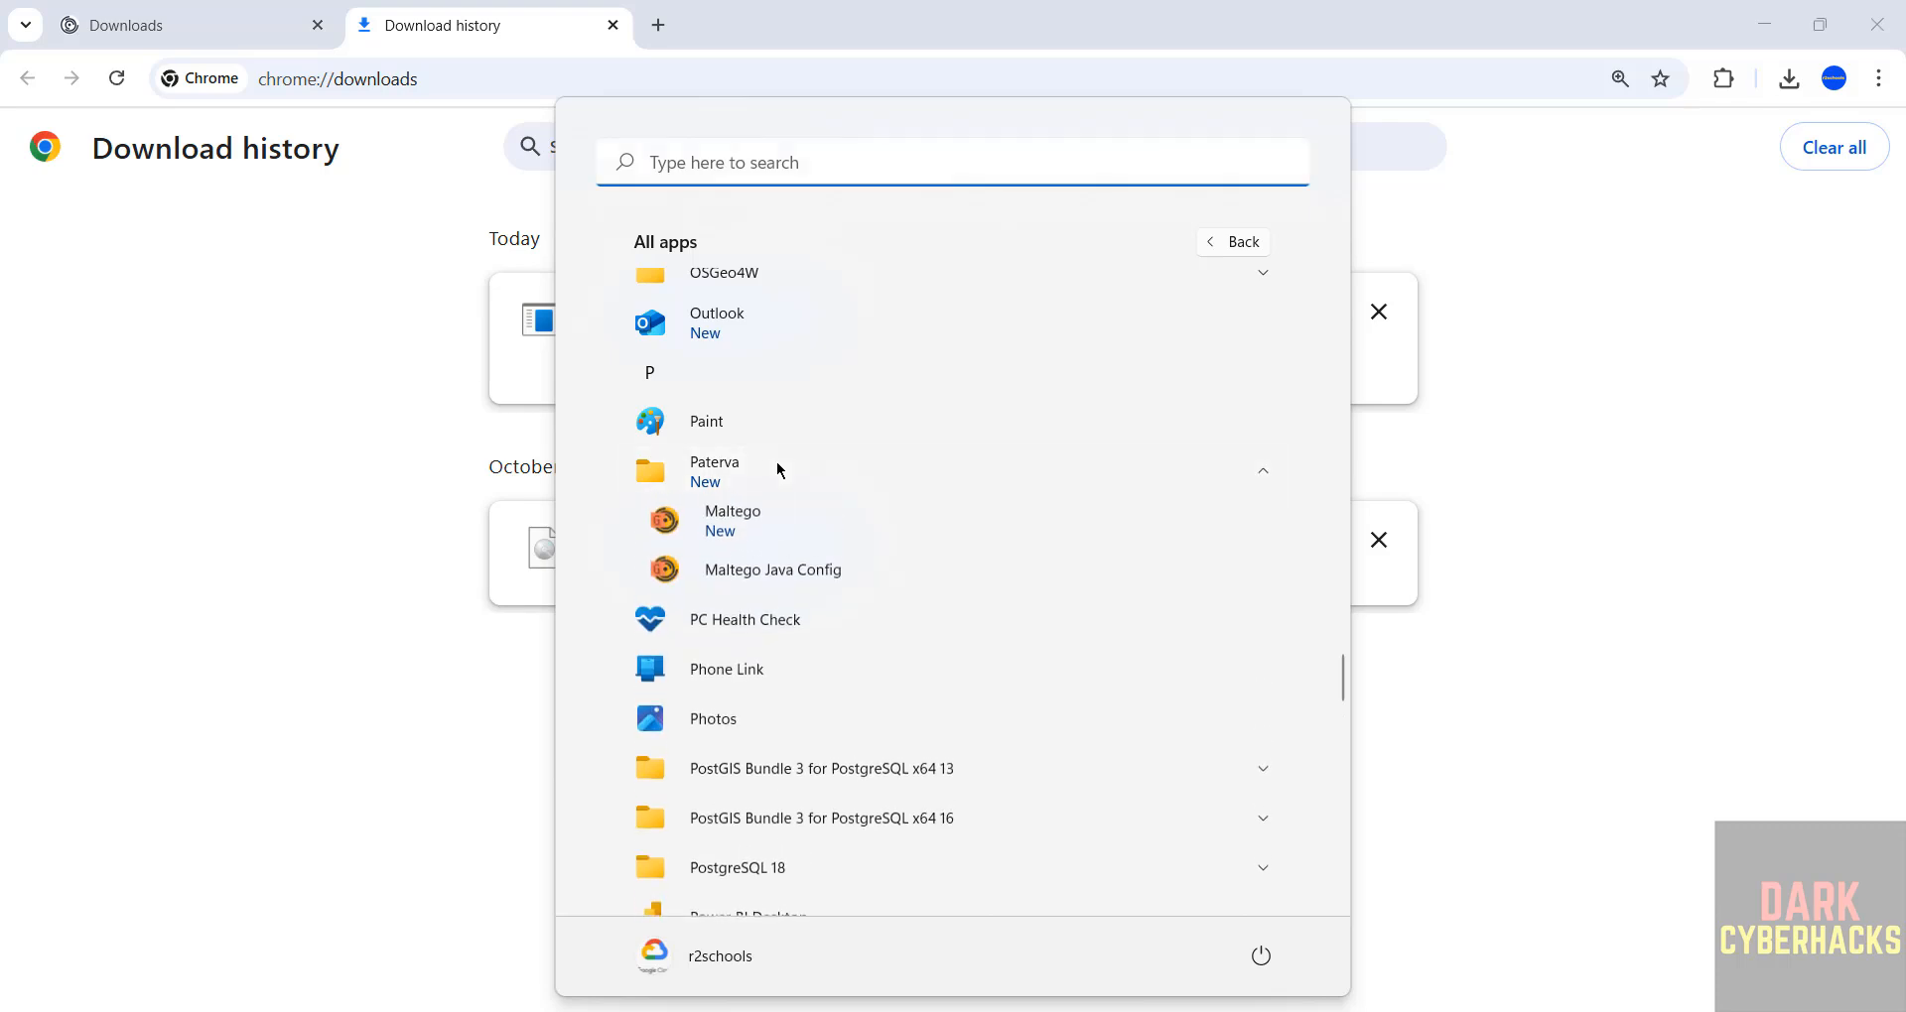
left_click(749, 526)
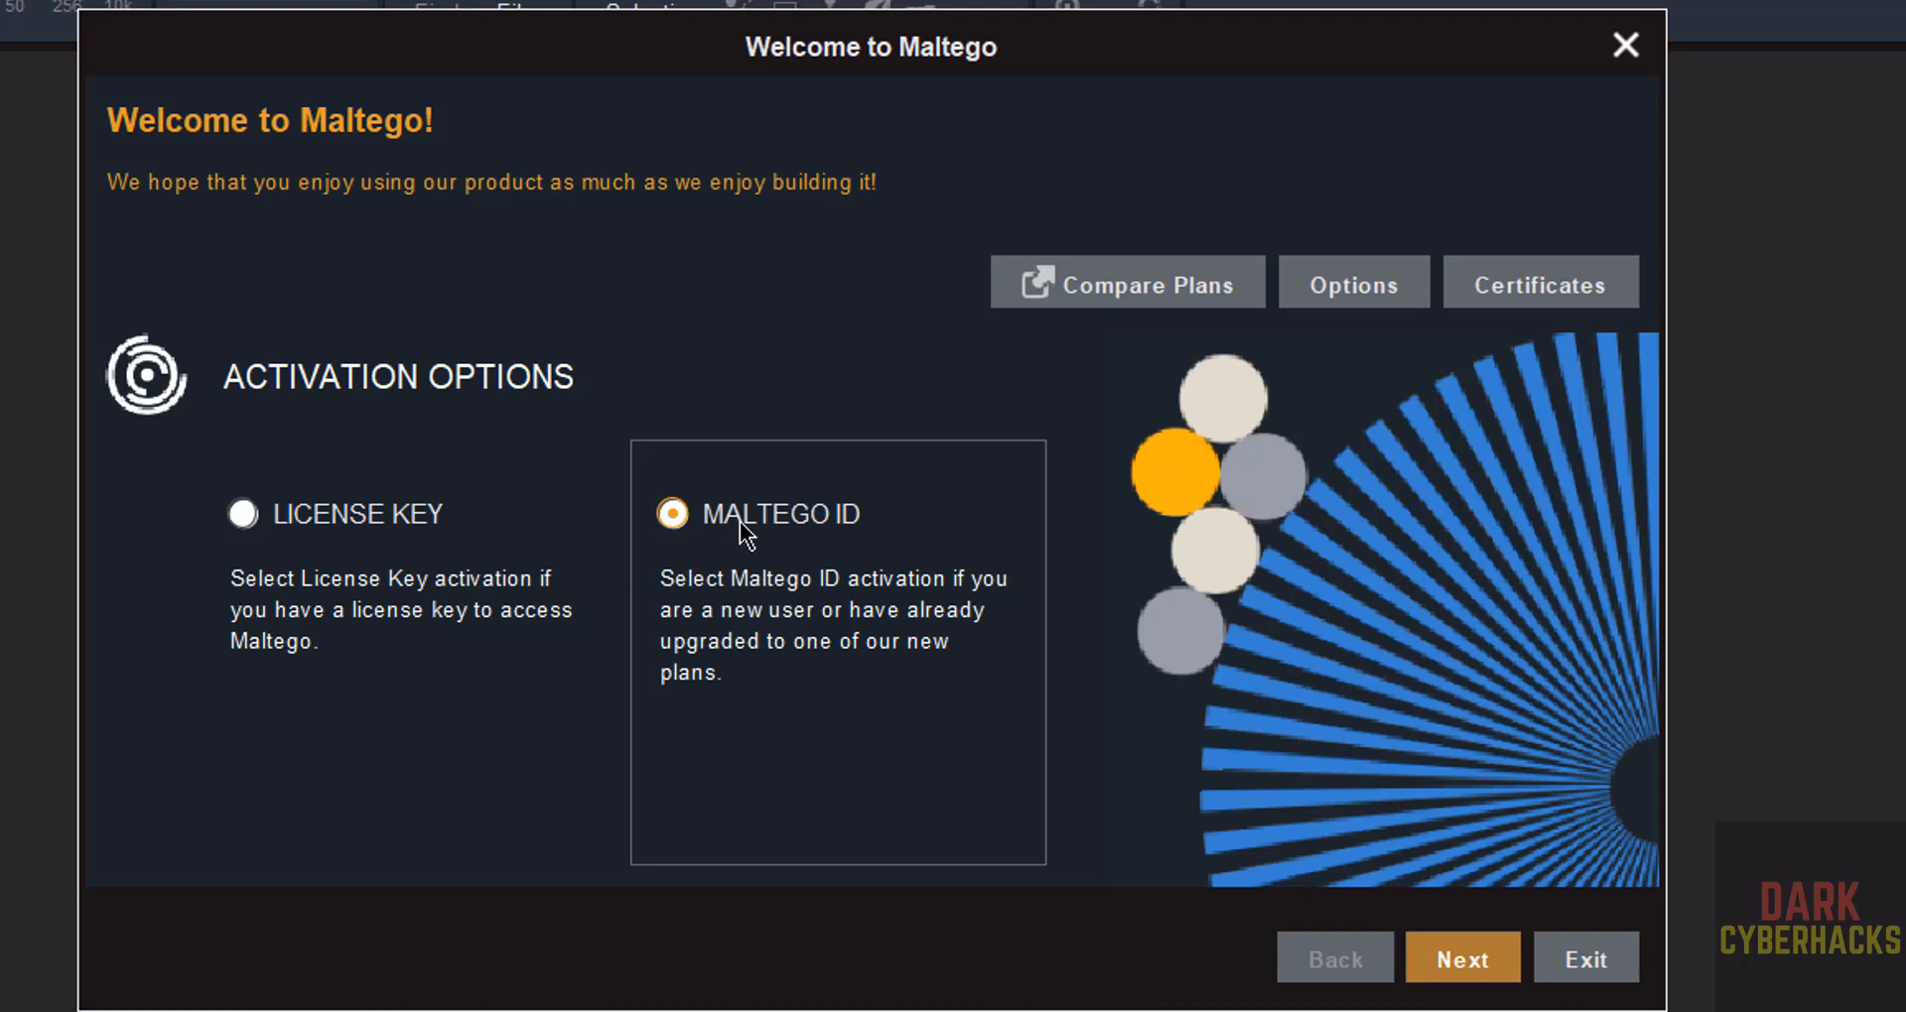
Step: Proceed with online activation by Maltego ID and accept the license agreement
left_click(1429, 965)
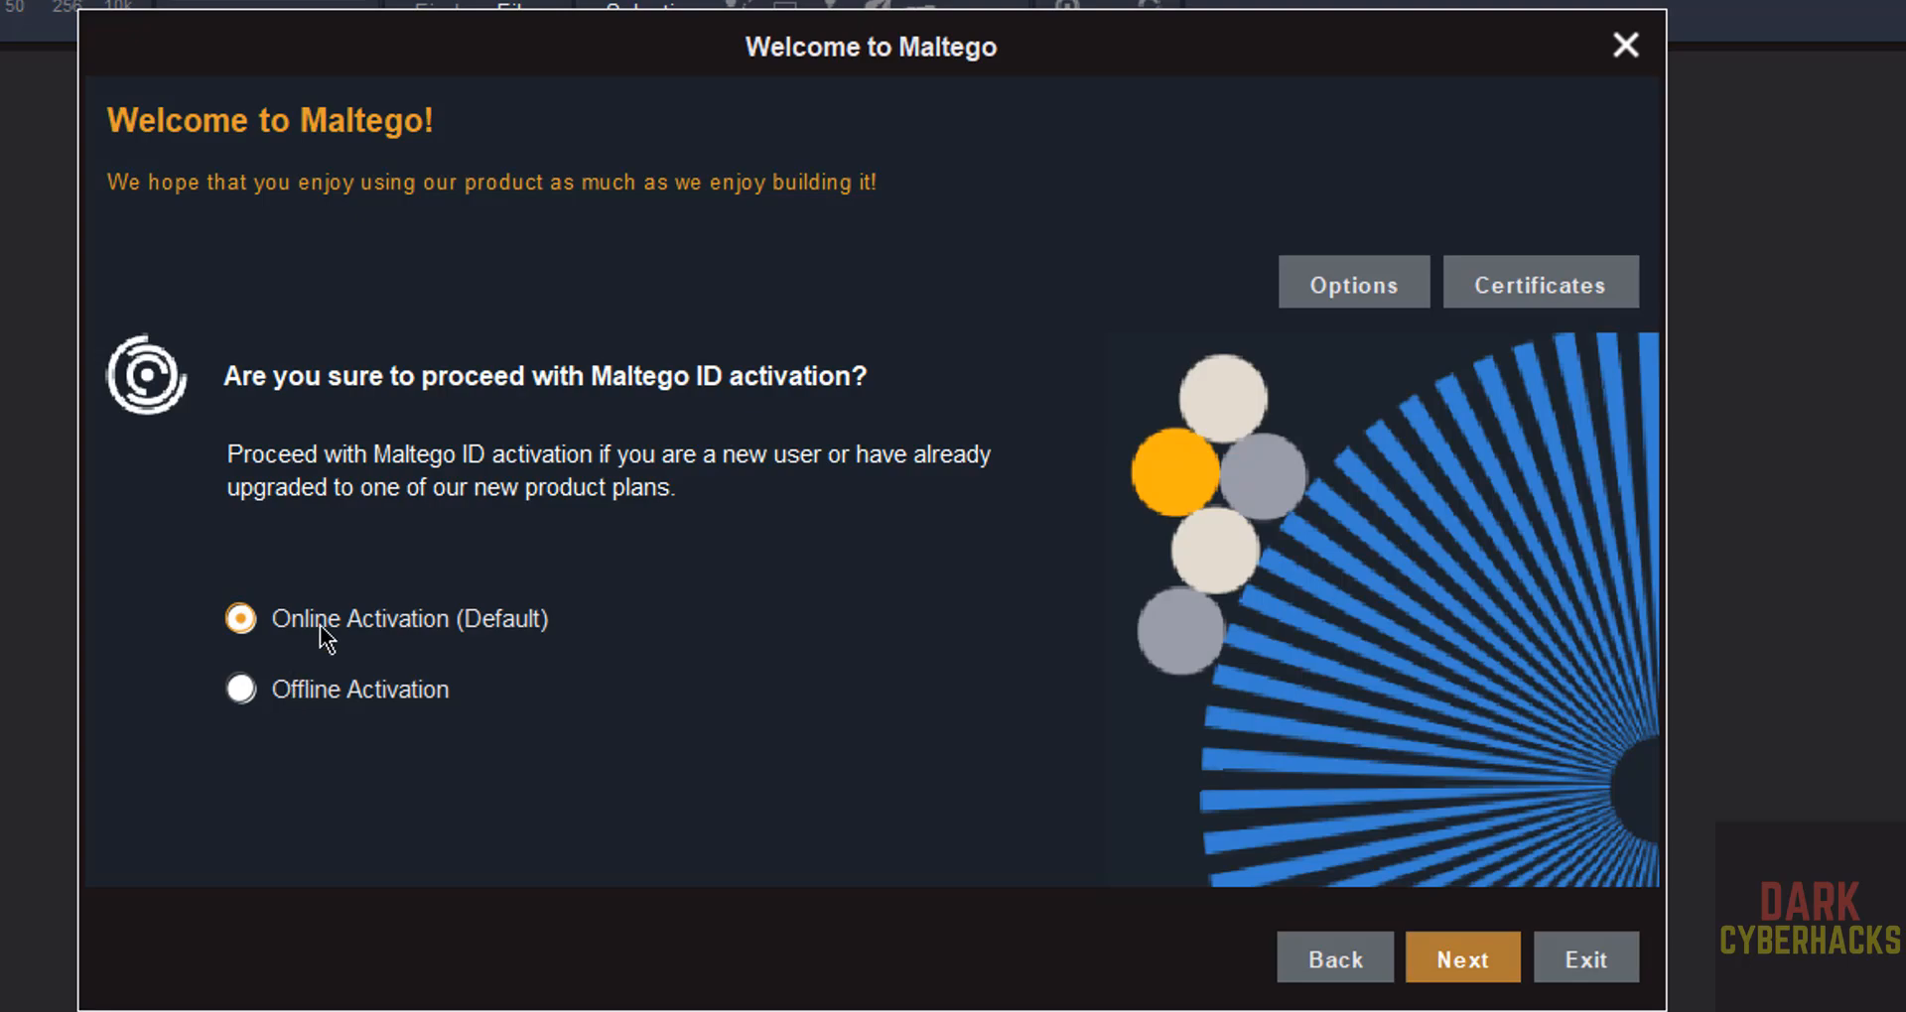
left_click(1457, 965)
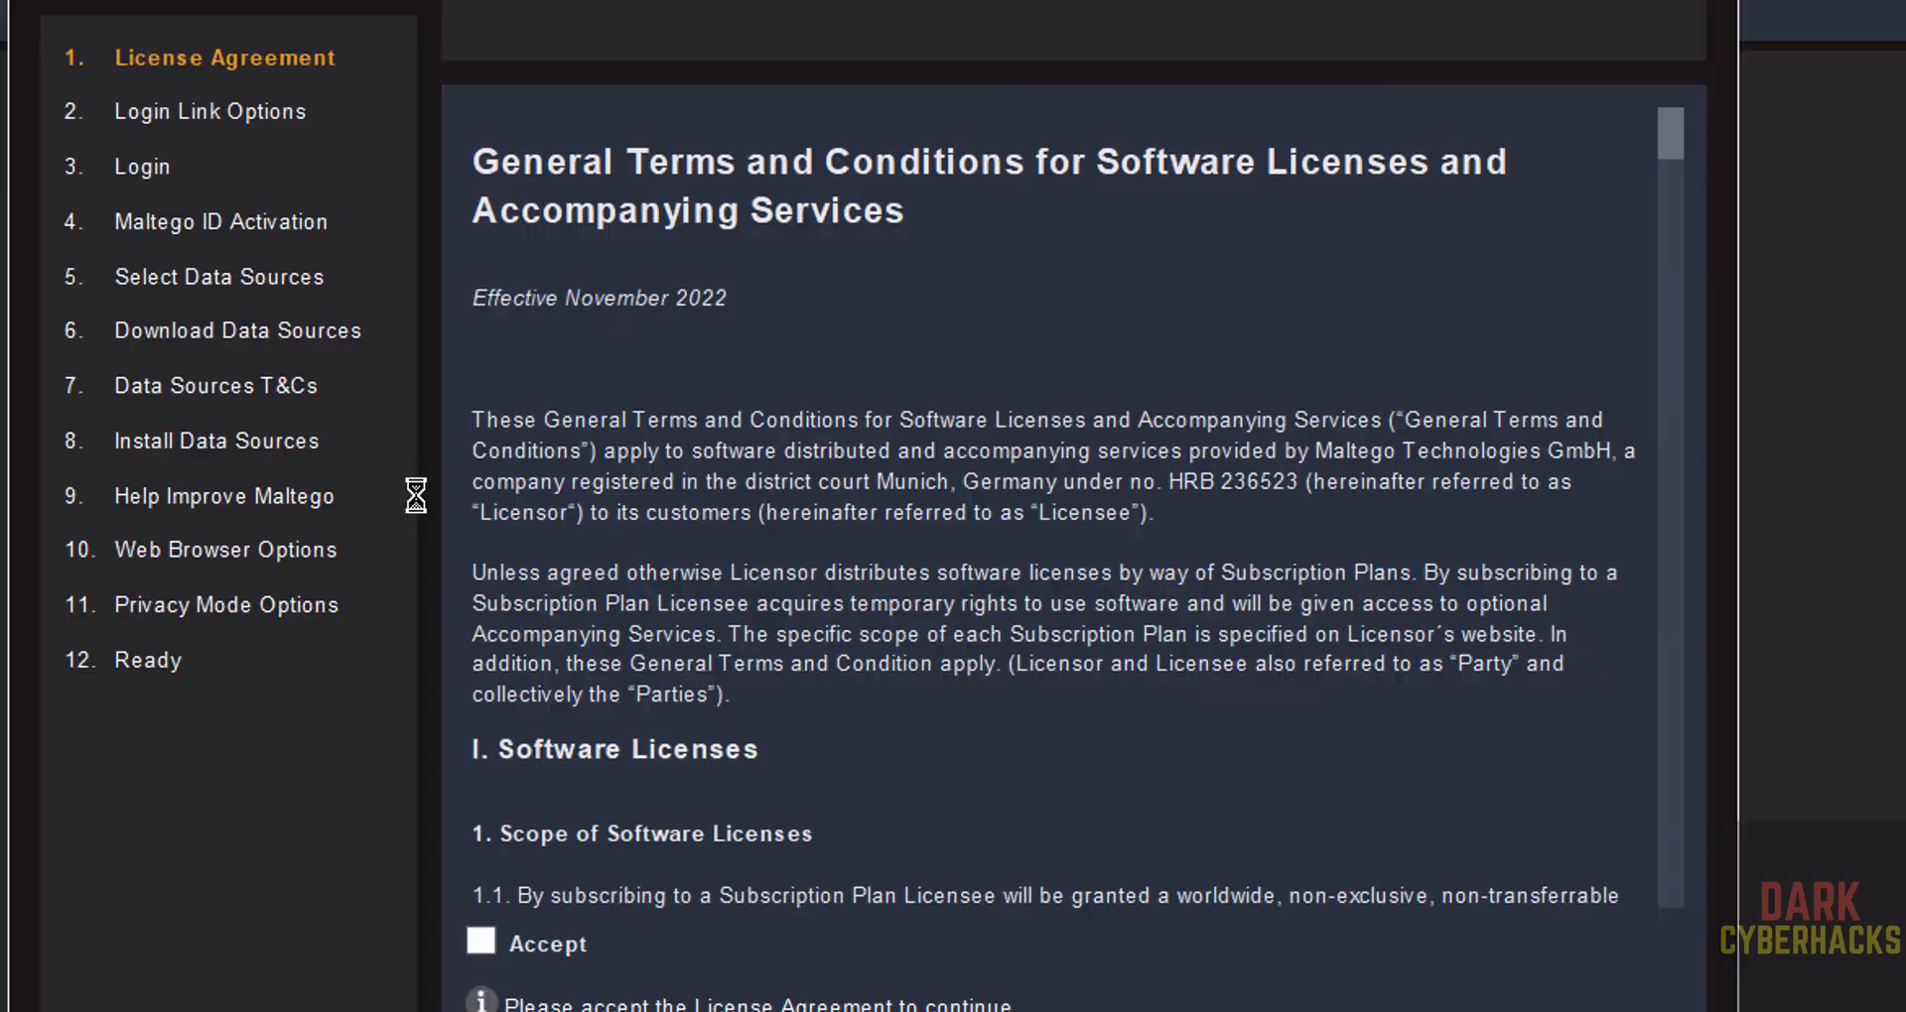
left_click(480, 941)
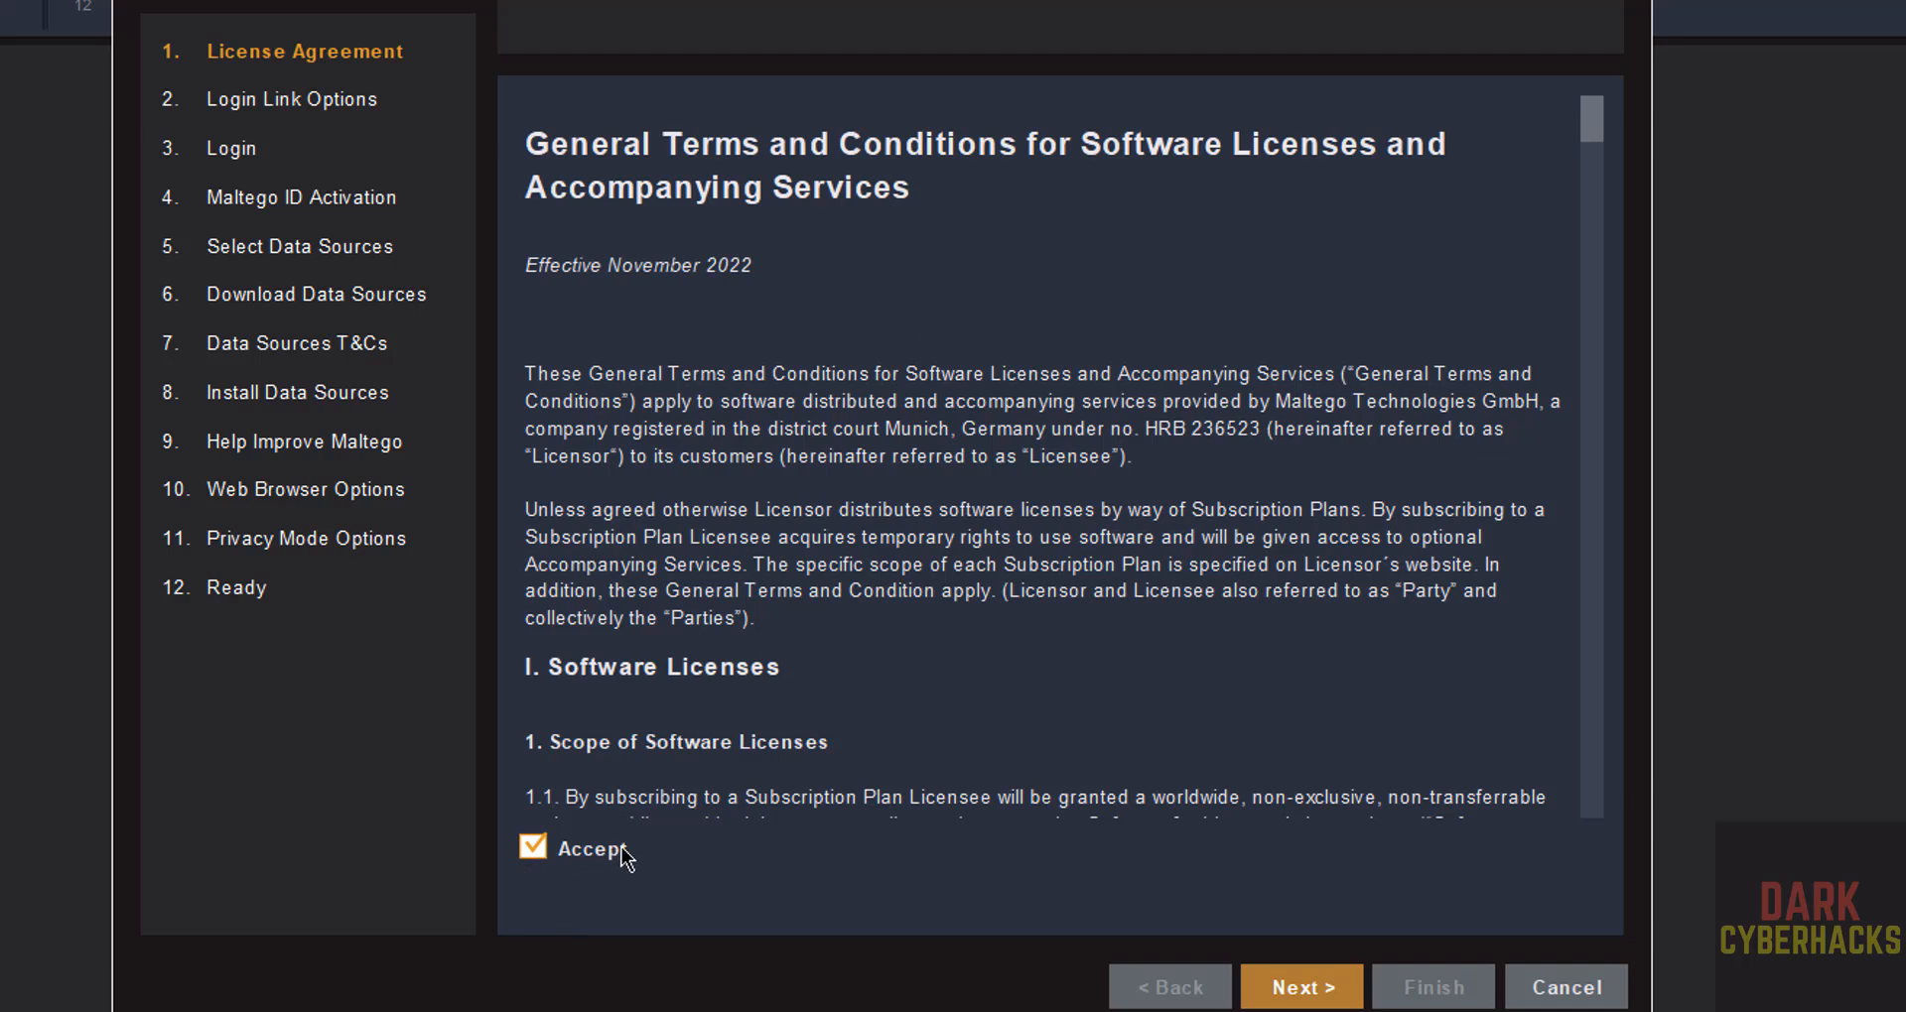
left_click(1302, 989)
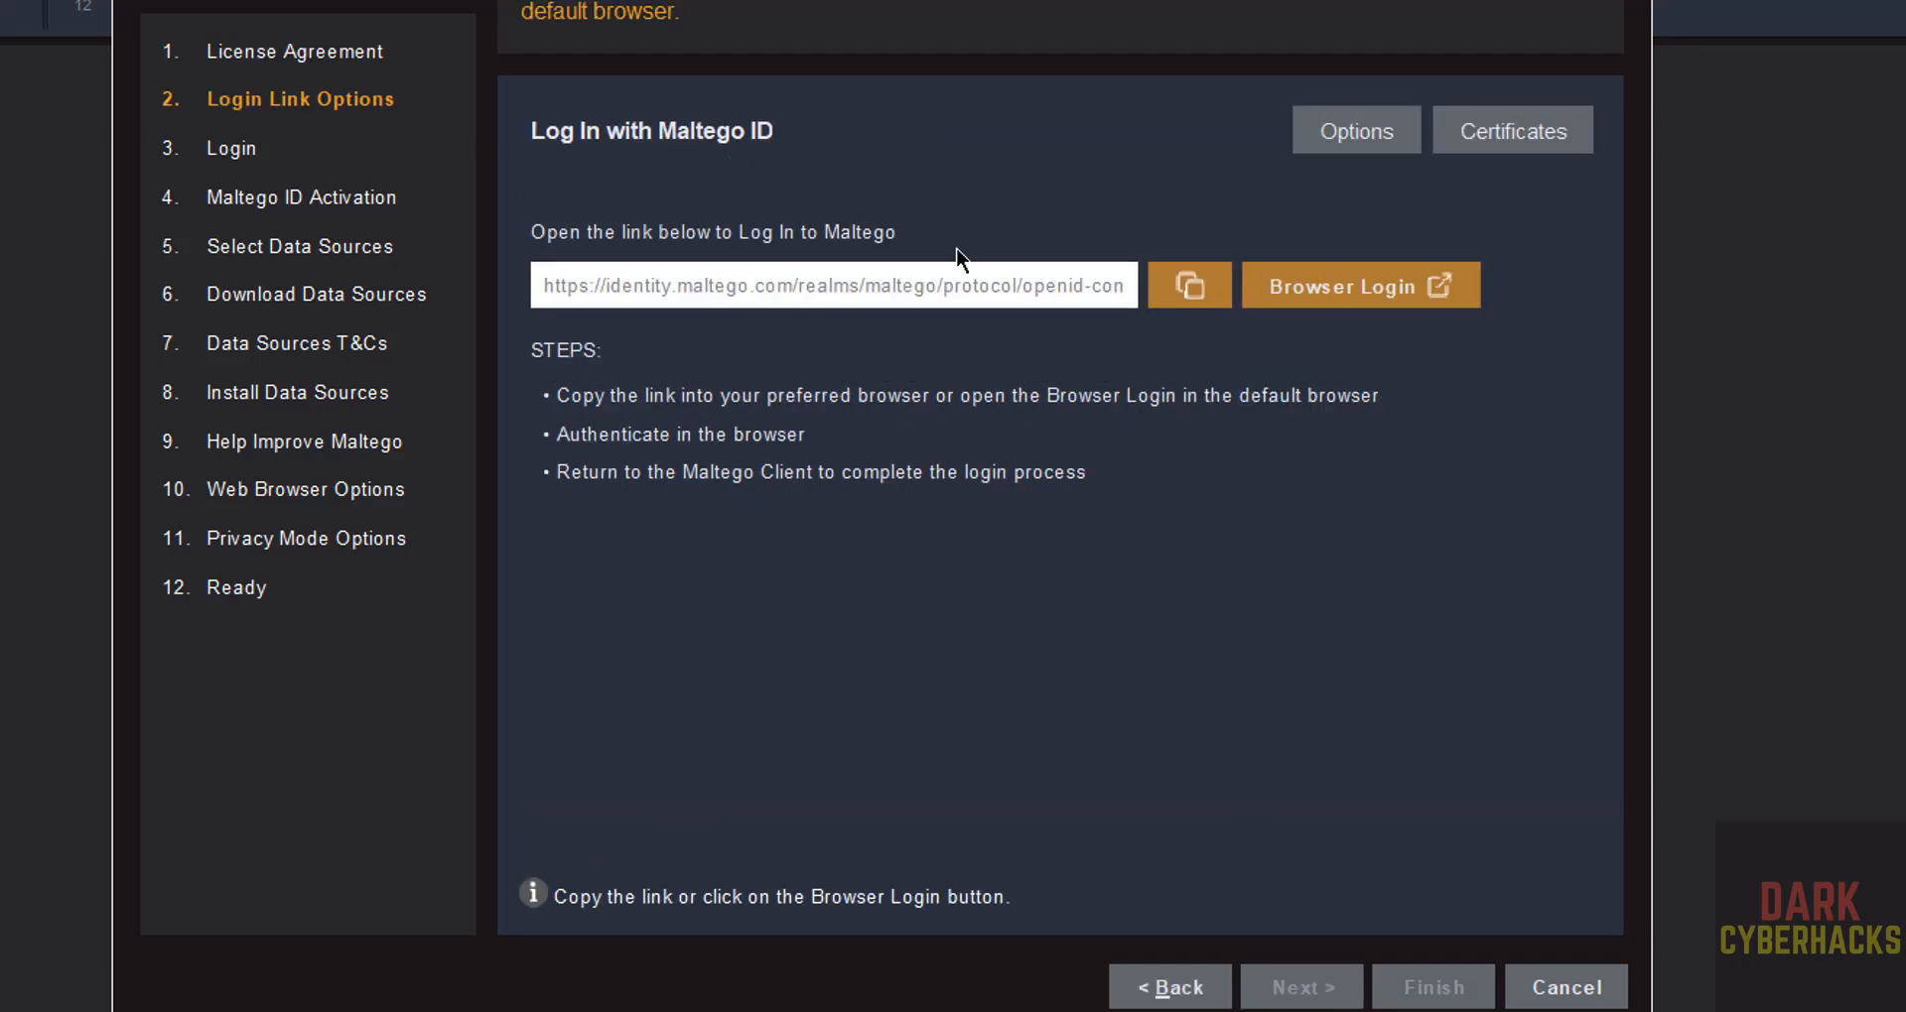
Step: Start the browser login and log in to Maltego with the prefilled account e-mail and the account password
left_click(1350, 301)
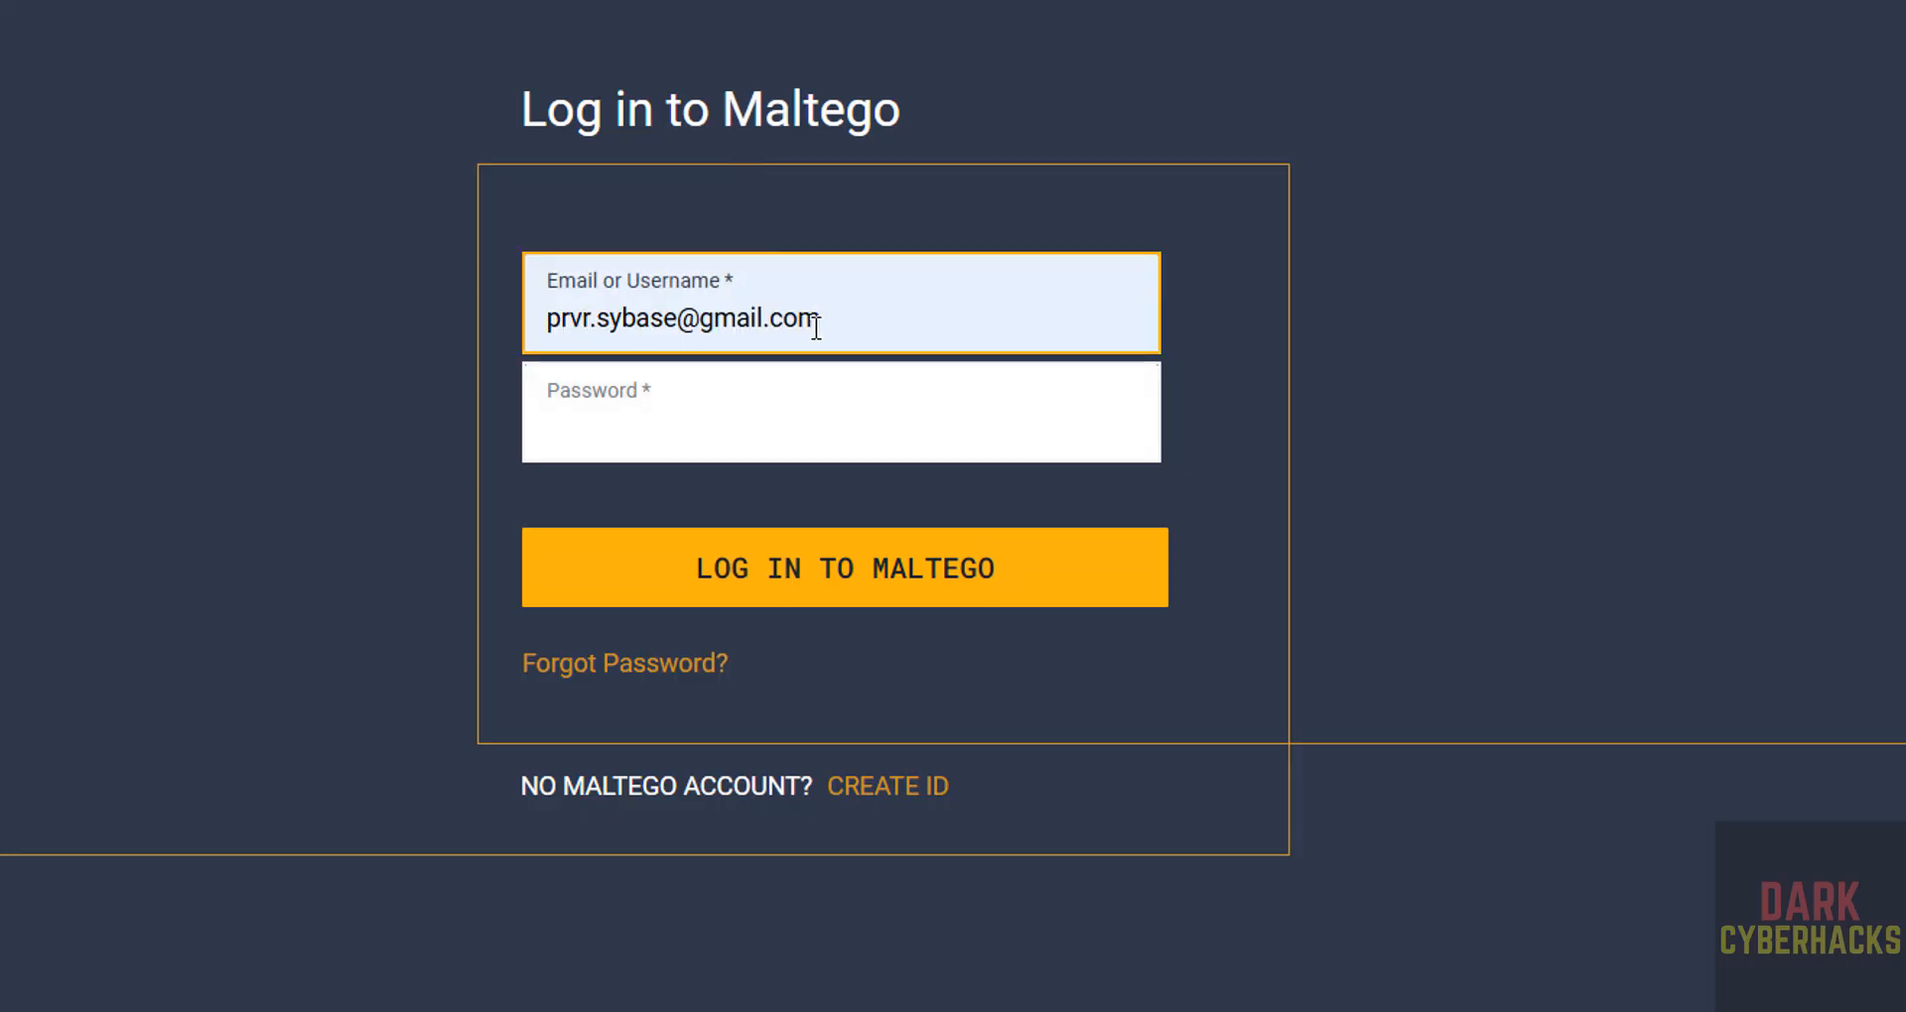
left_click(728, 432)
type("********")
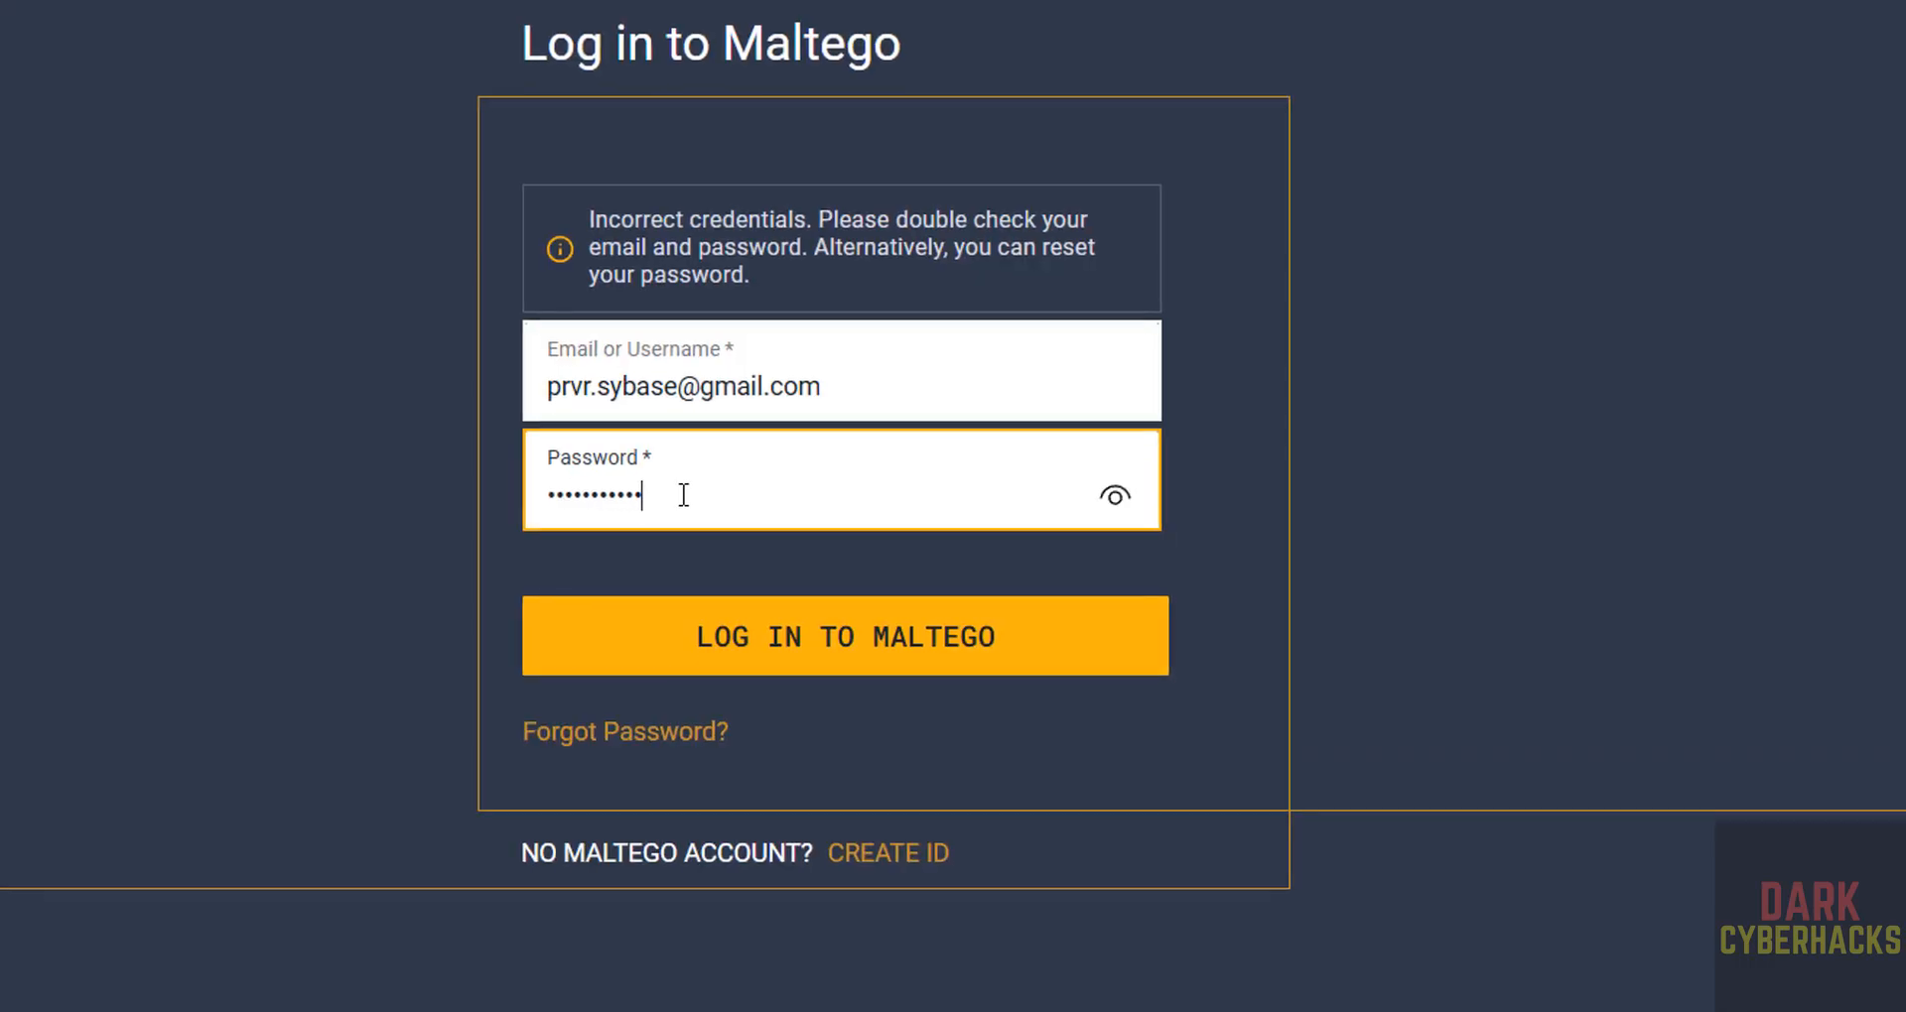
left_click(787, 609)
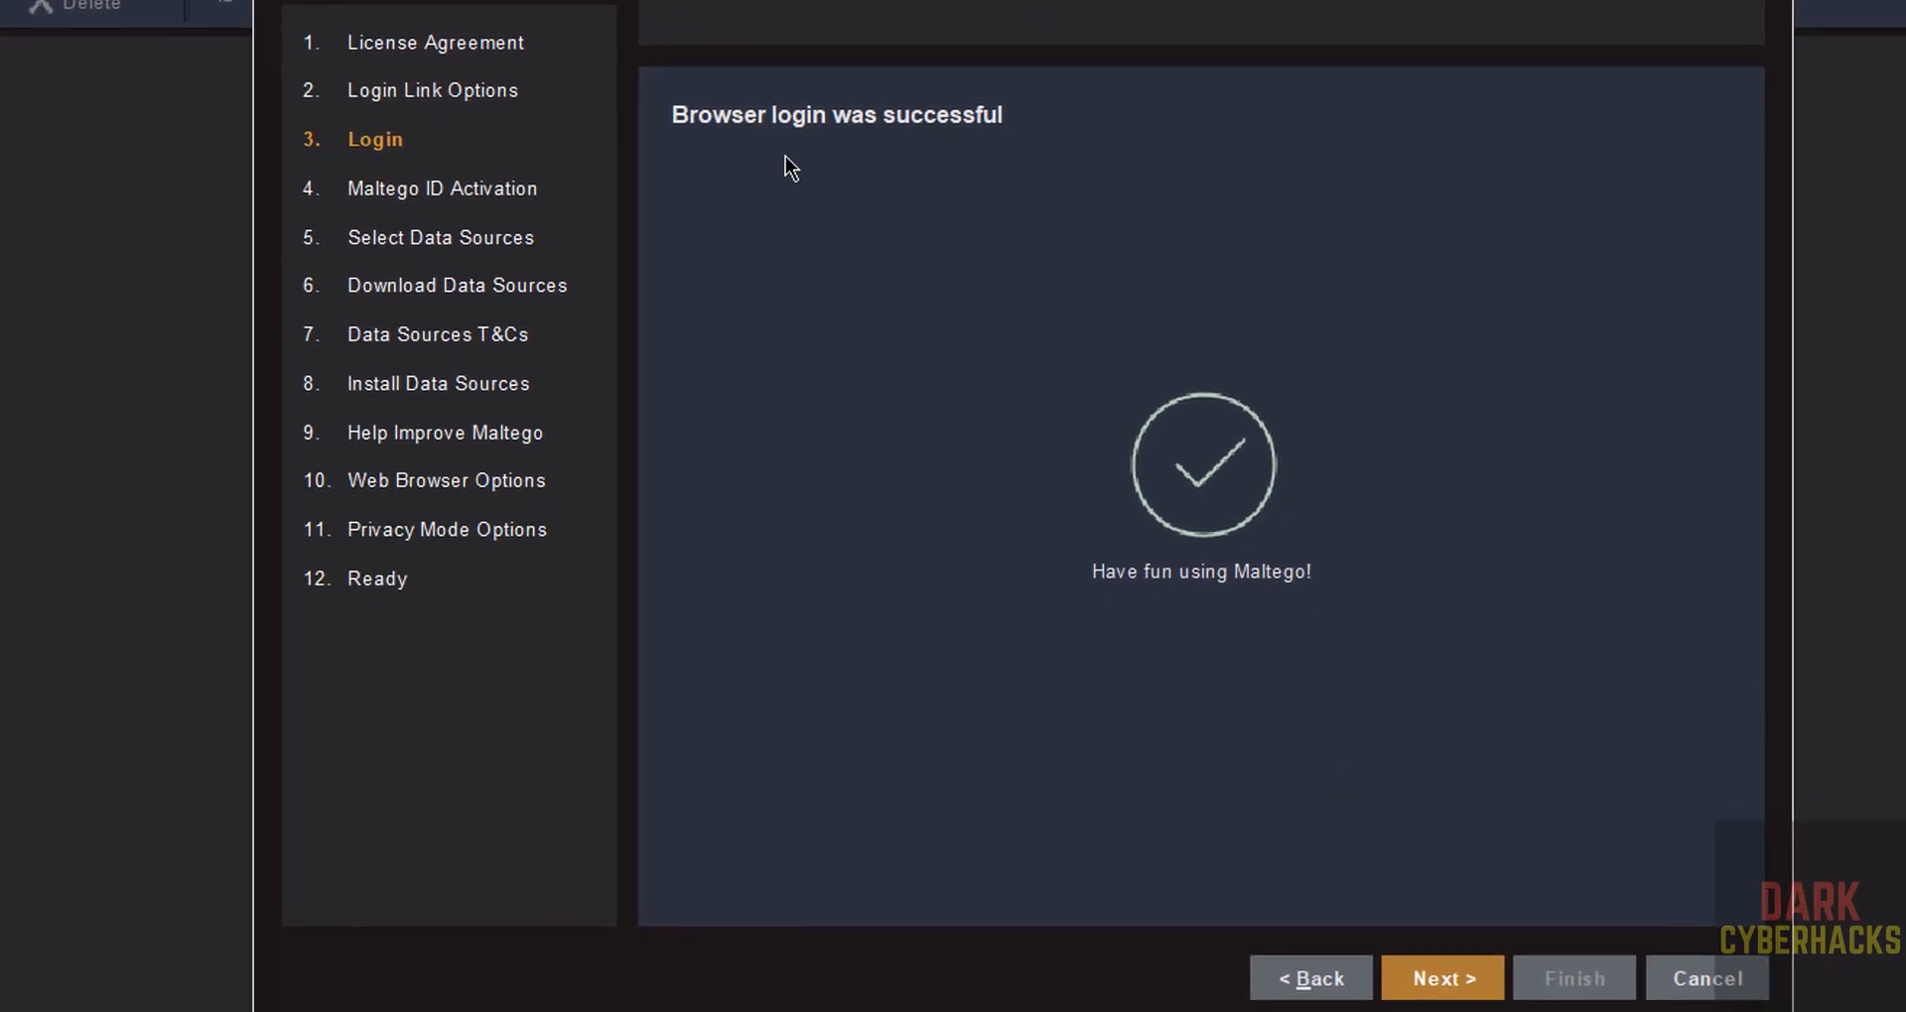
Step: Complete the Maltego ID activation and download the data sources with only the Utilities transforms selected
left_click(1442, 980)
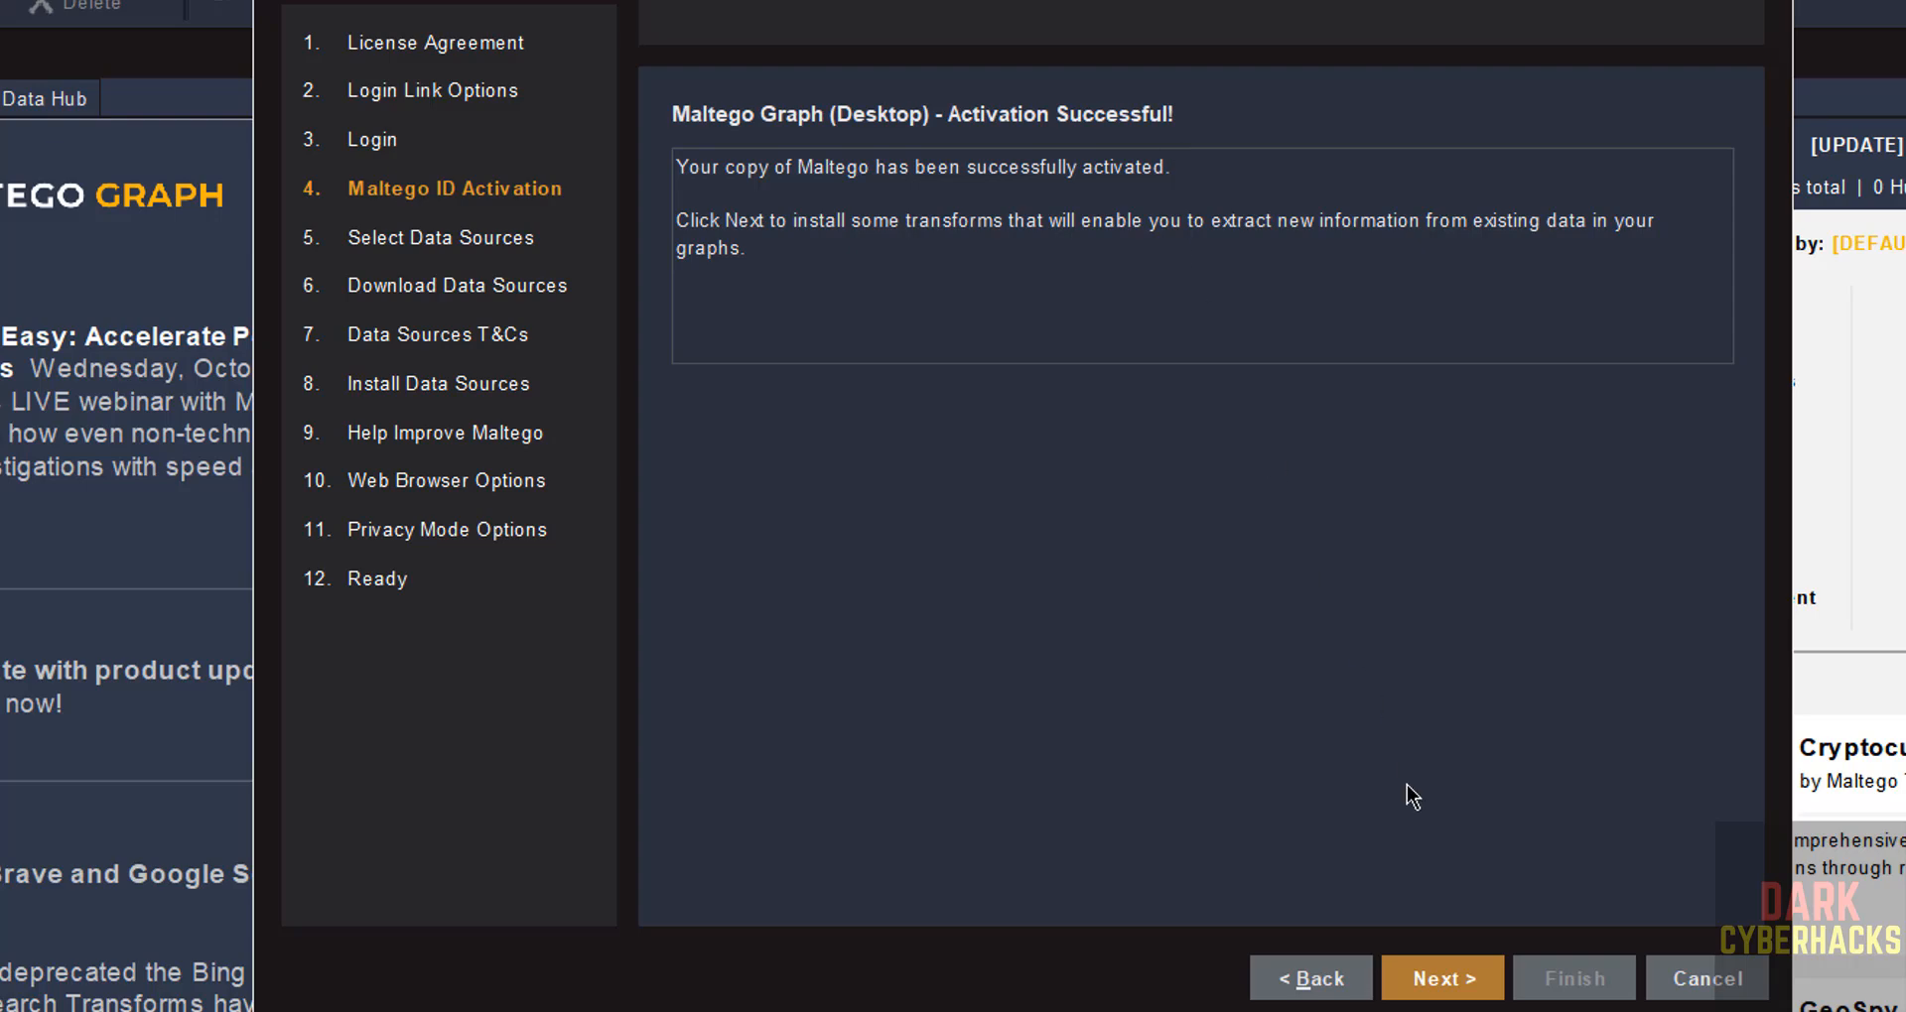
left_click(1427, 980)
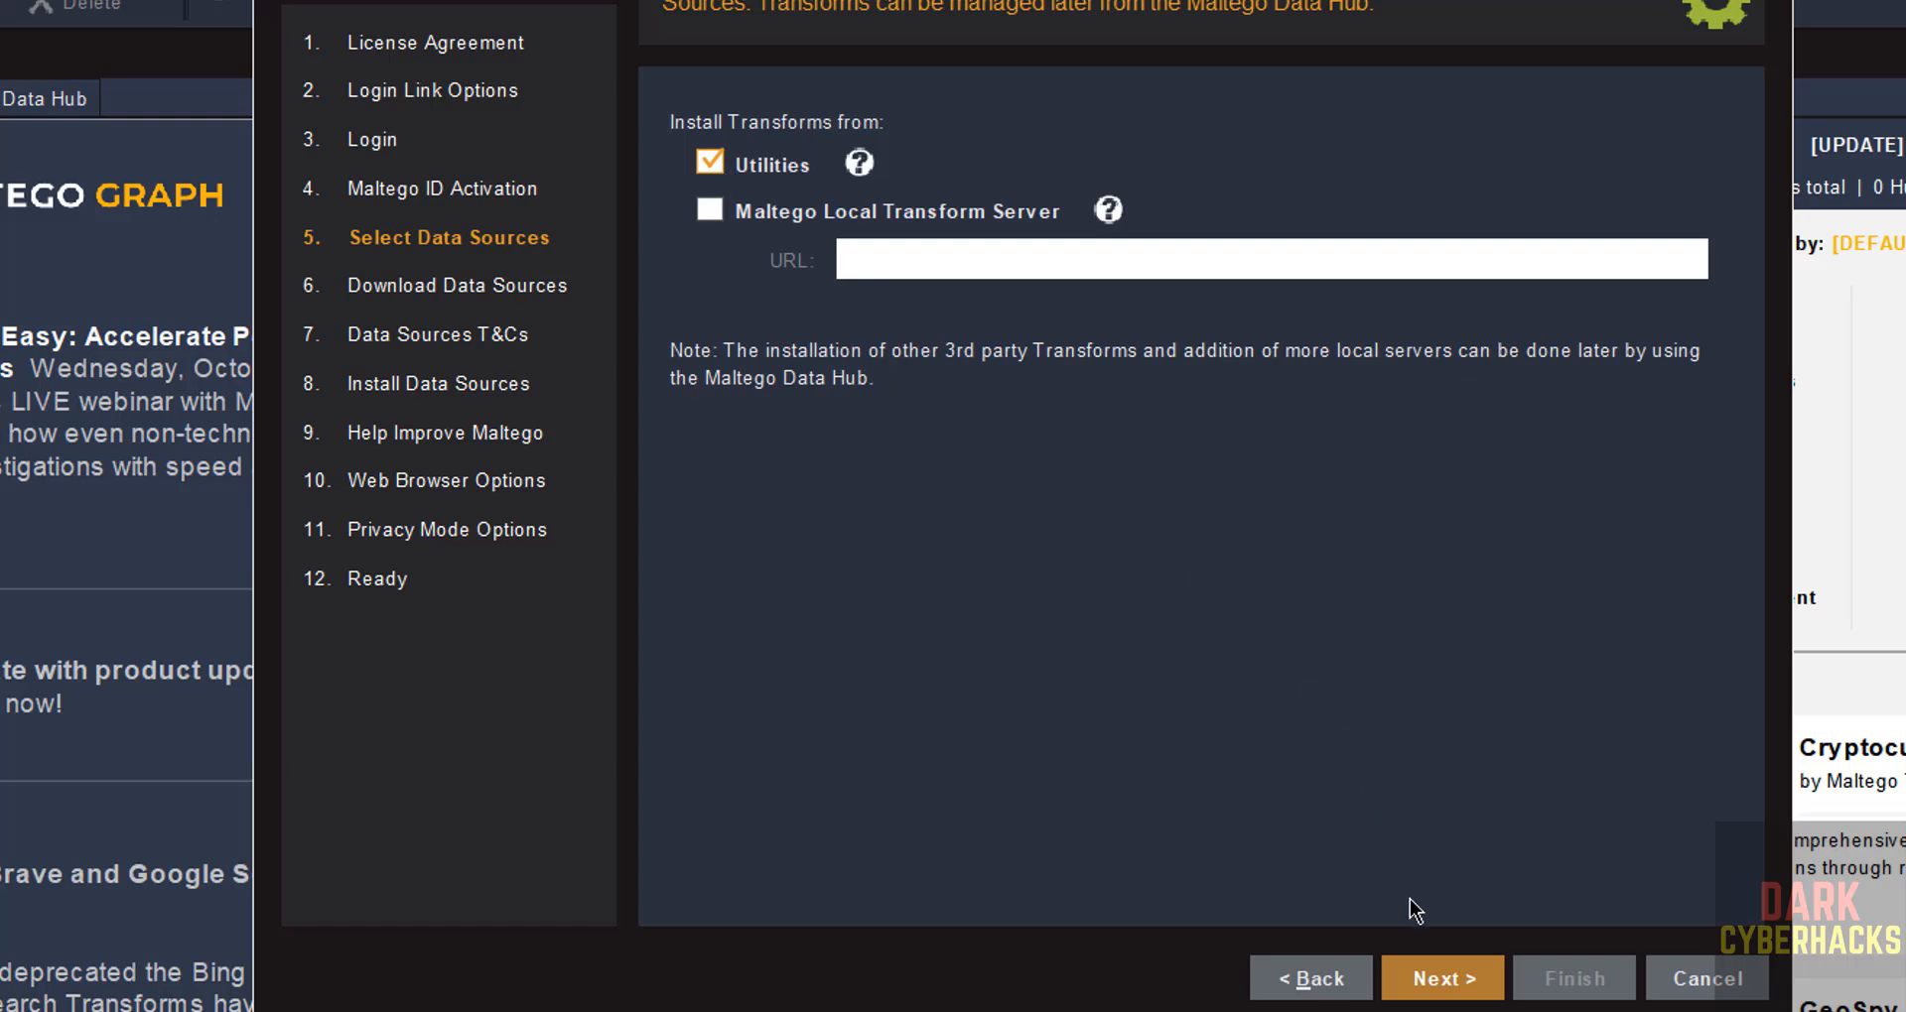
left_click(1444, 978)
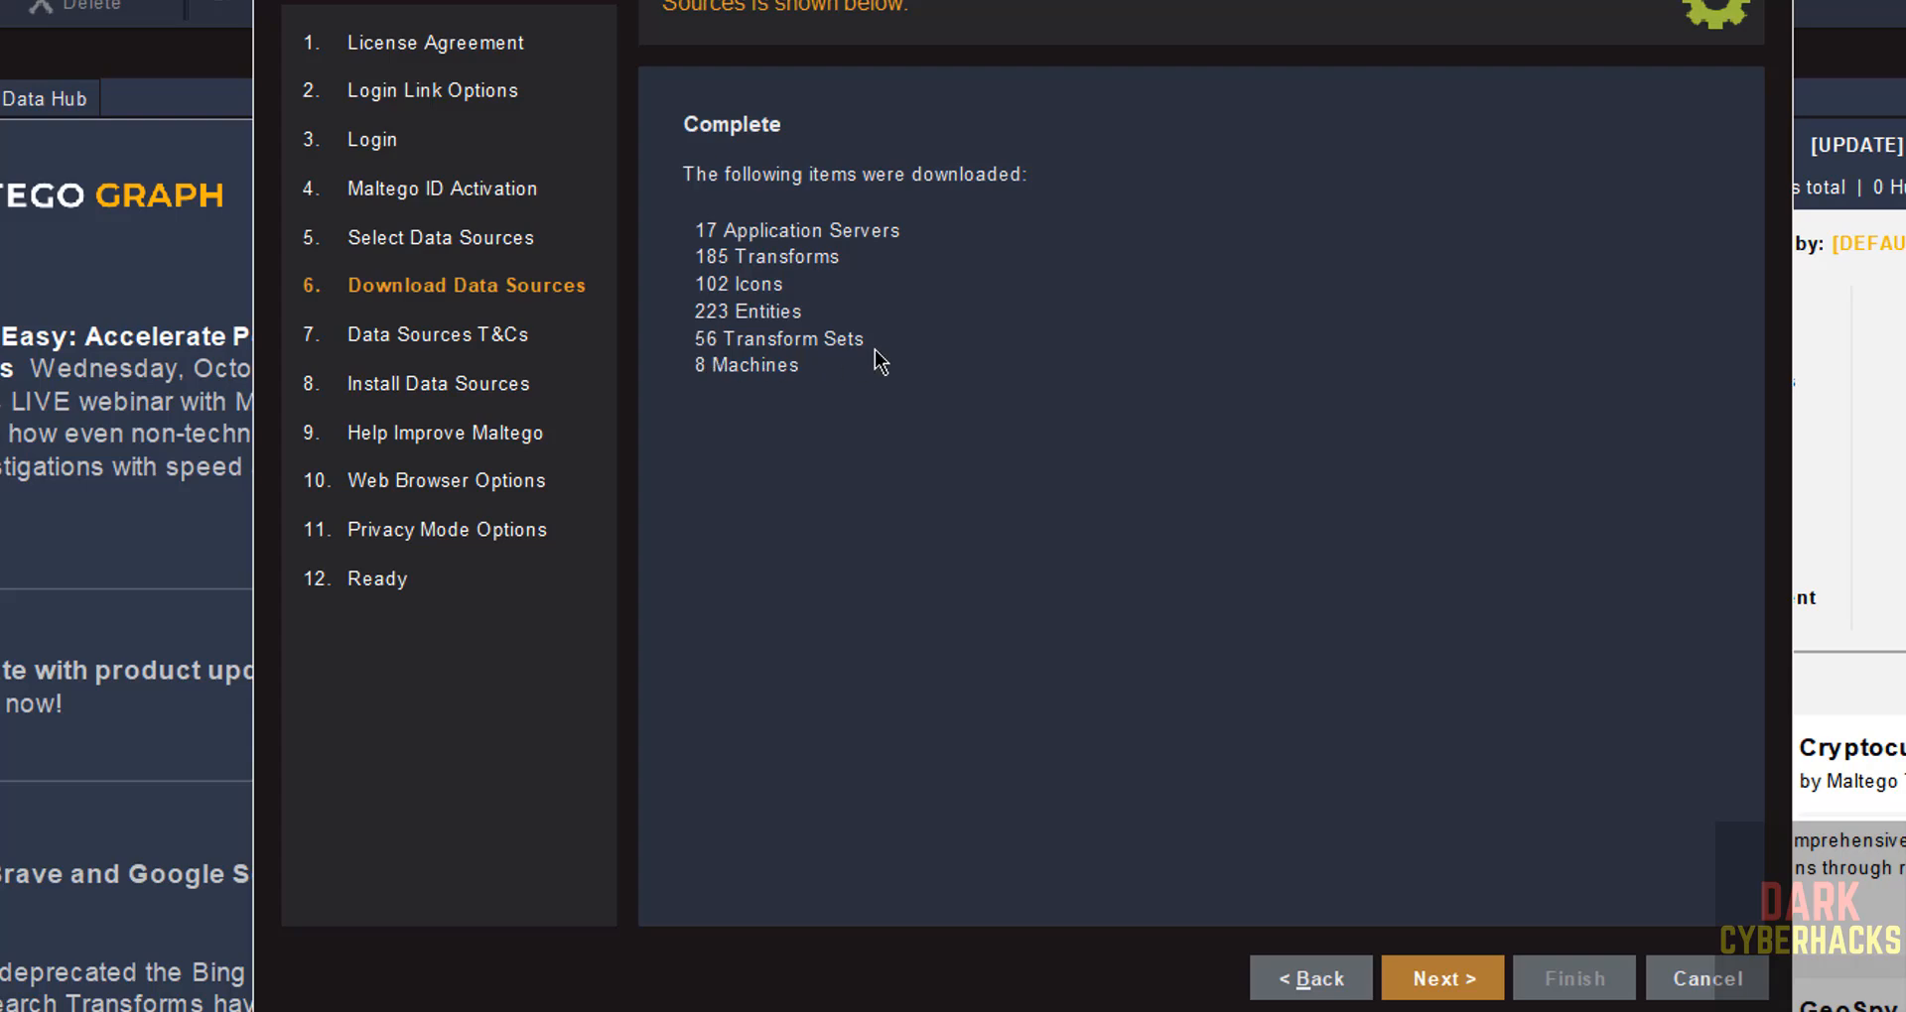
Step: Accept the data sources' terms and conditions and install the downloaded data sources
left_click(1426, 979)
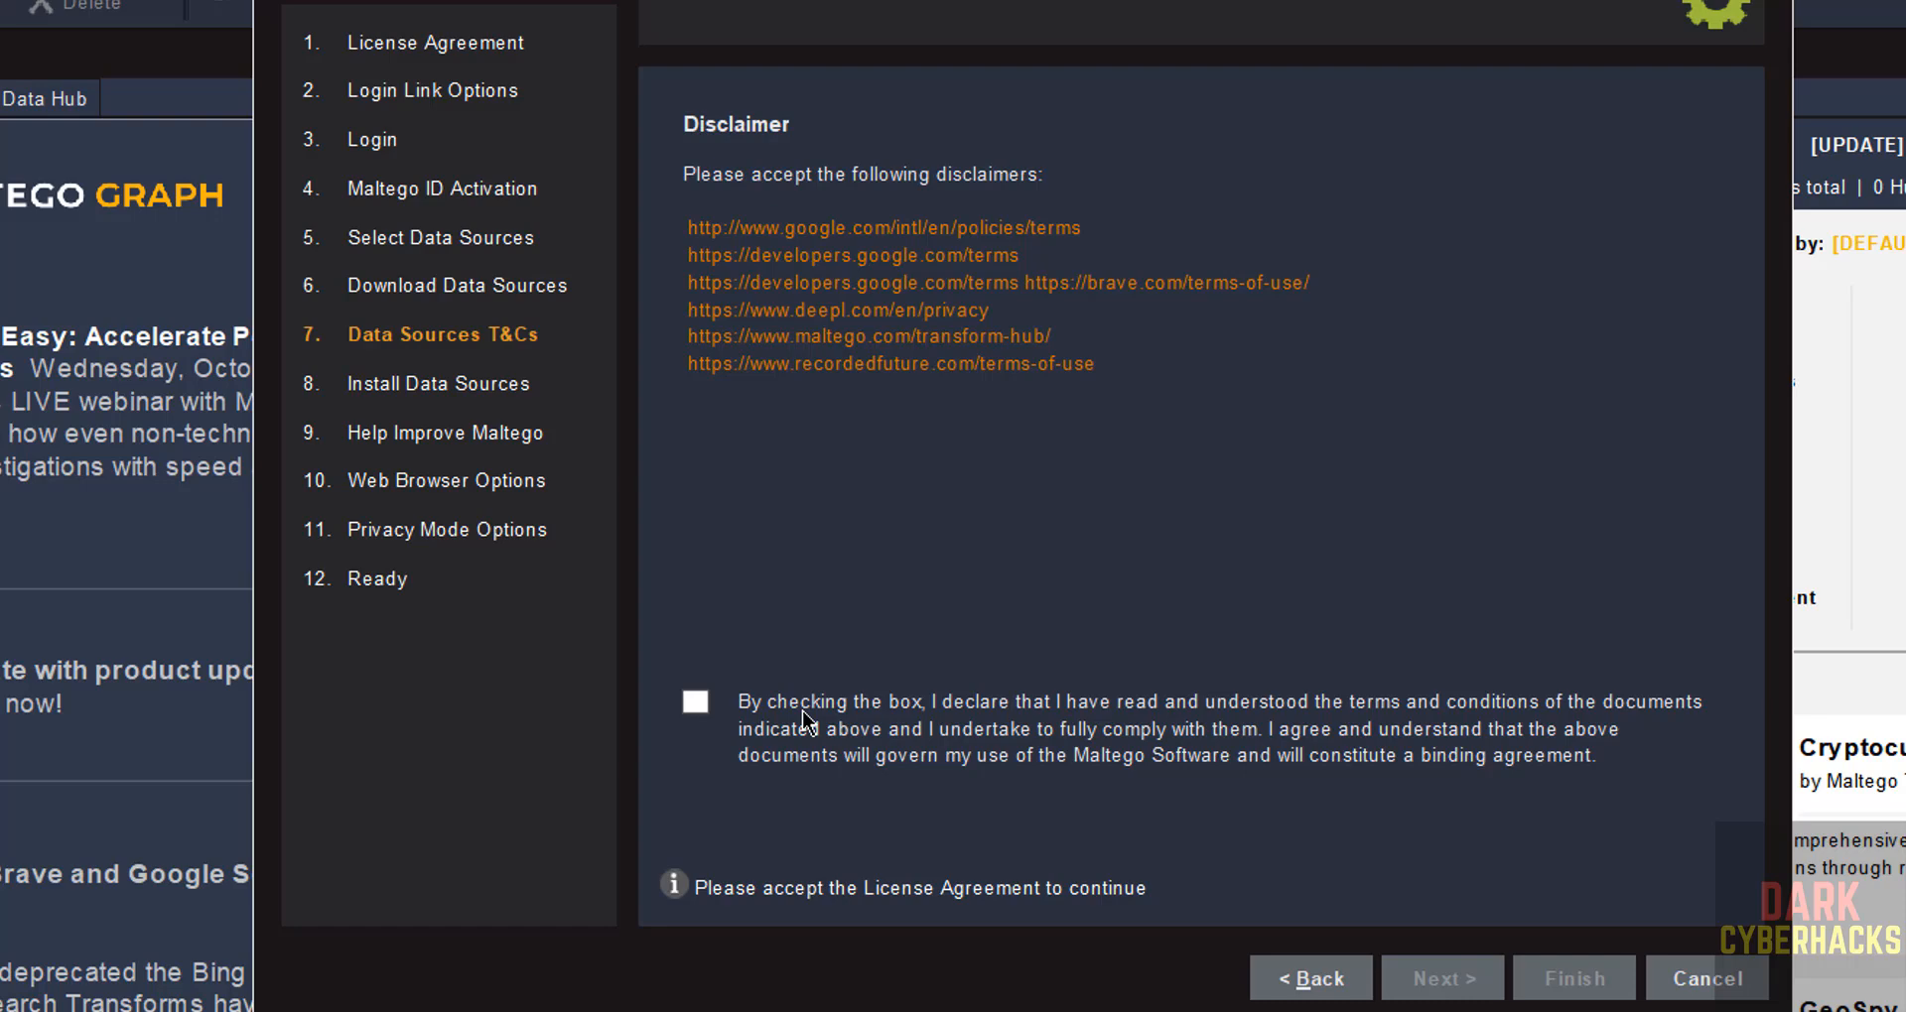
left_click(696, 702)
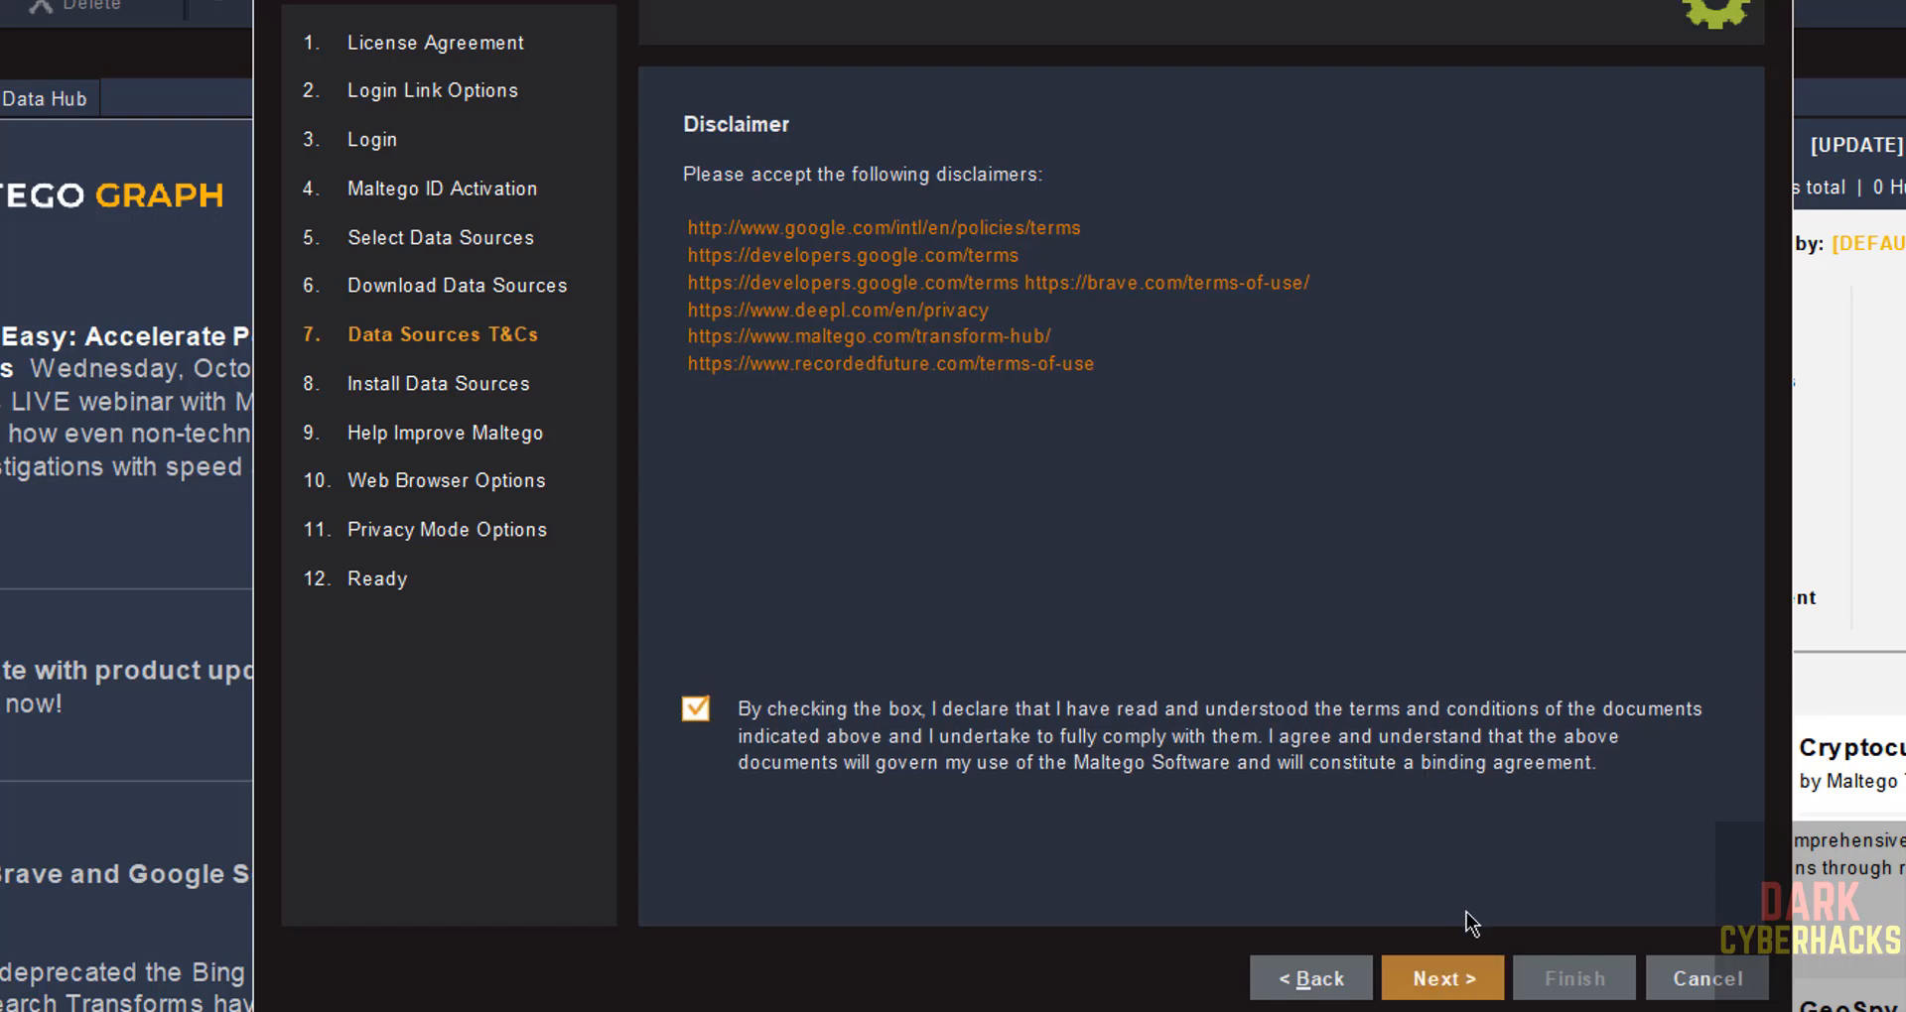
left_click(1444, 979)
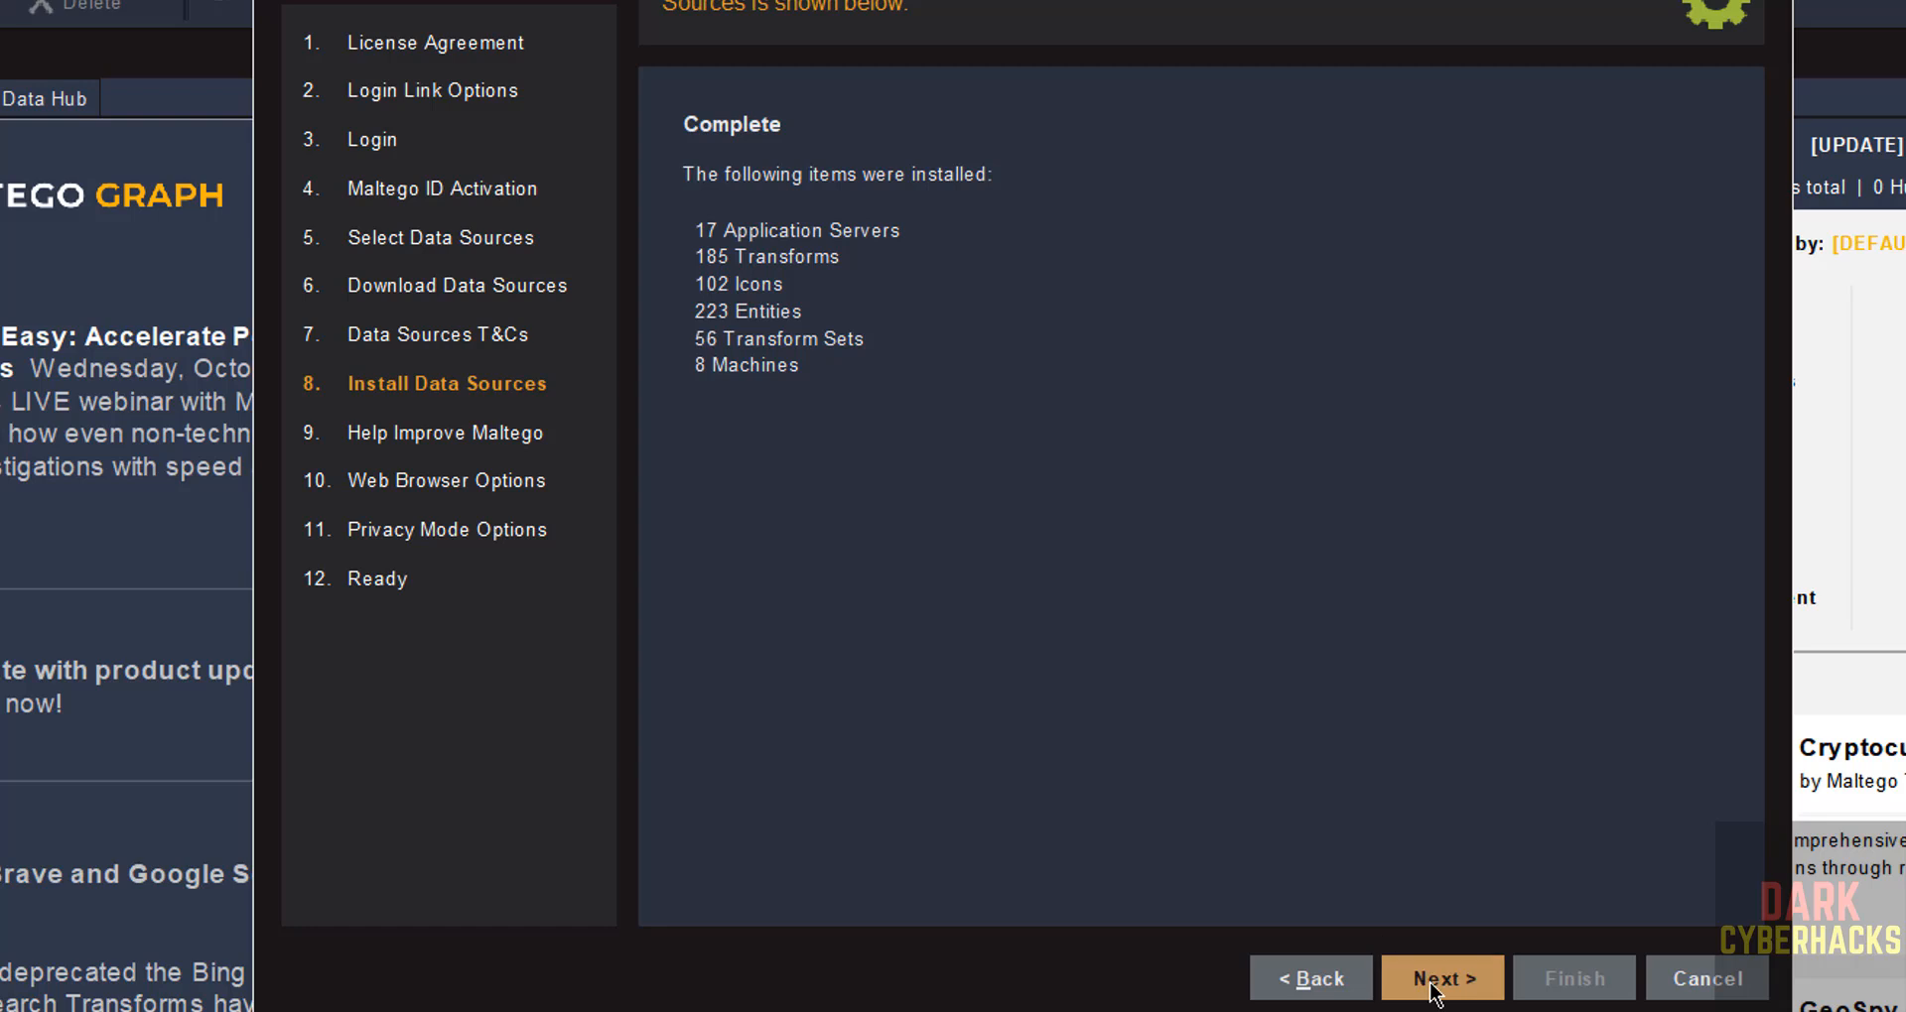
left_click(1433, 982)
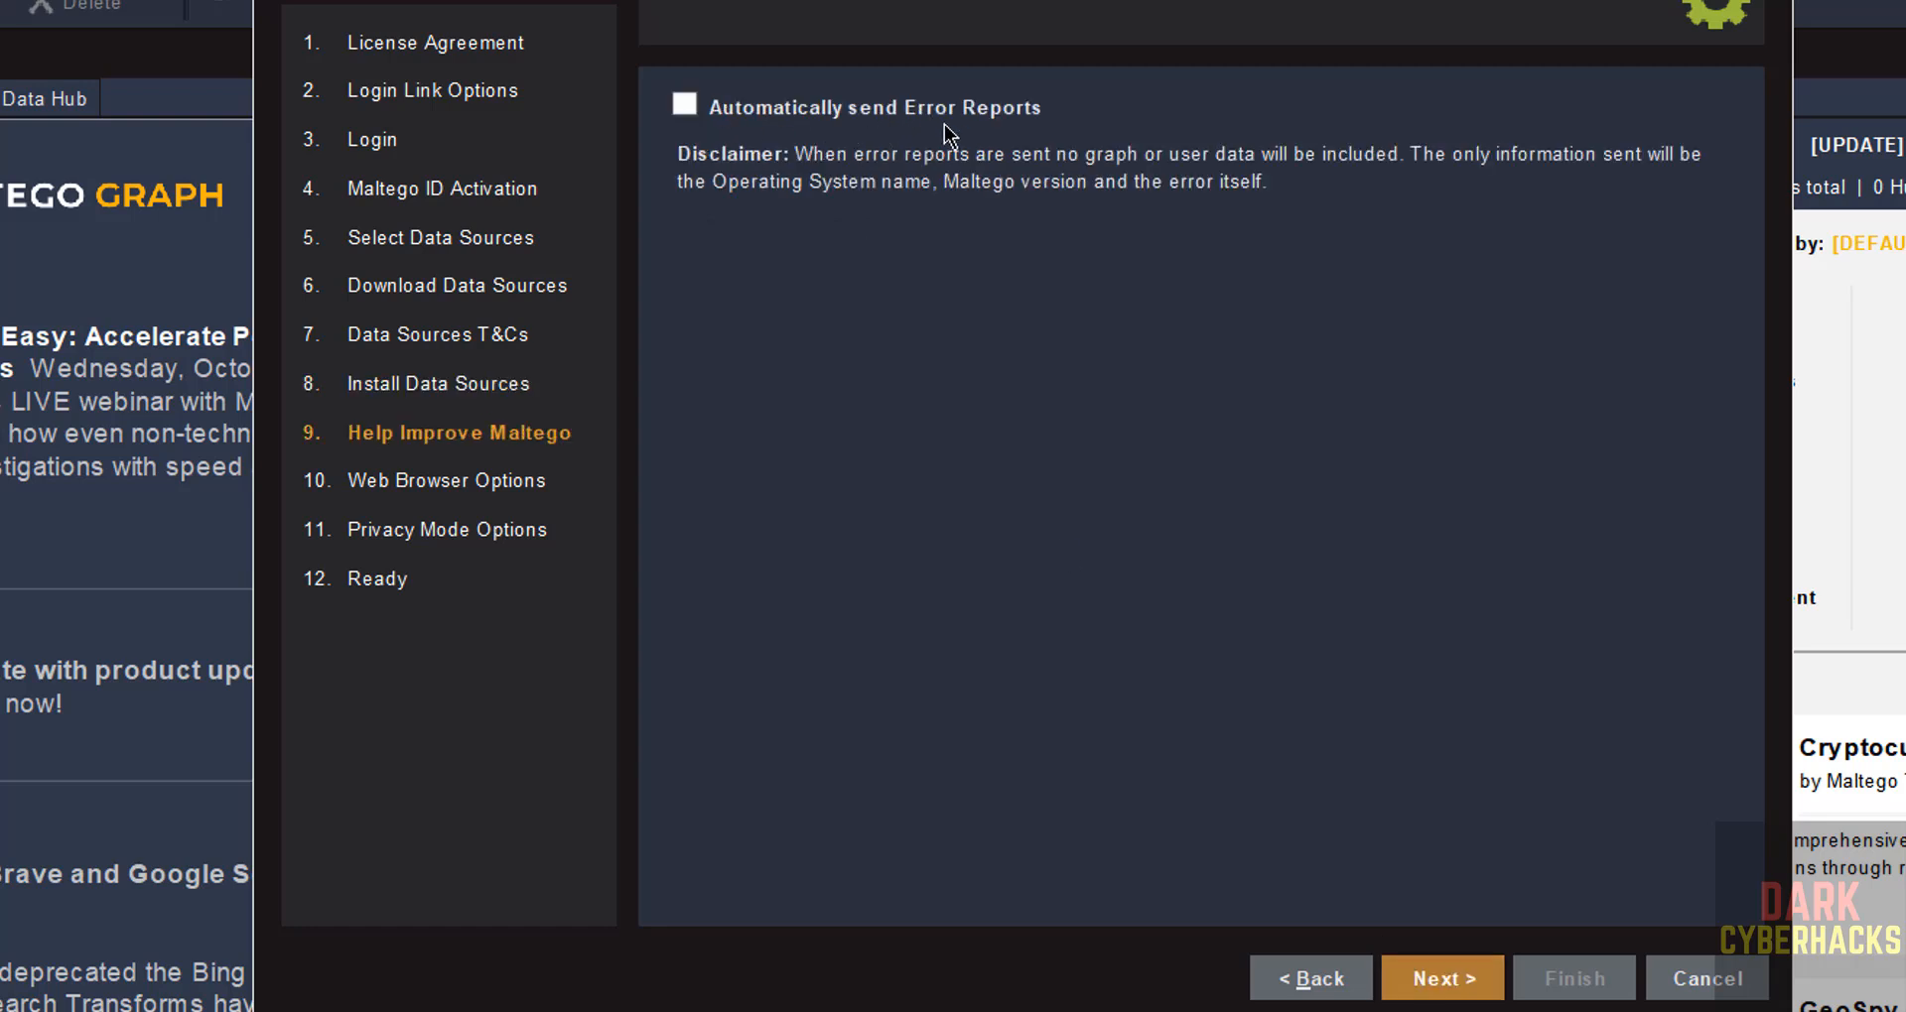
Step: Leave automatic error reports off and keep the default system browser as the web browser
left_click(683, 112)
left_click(683, 109)
left_click(1423, 978)
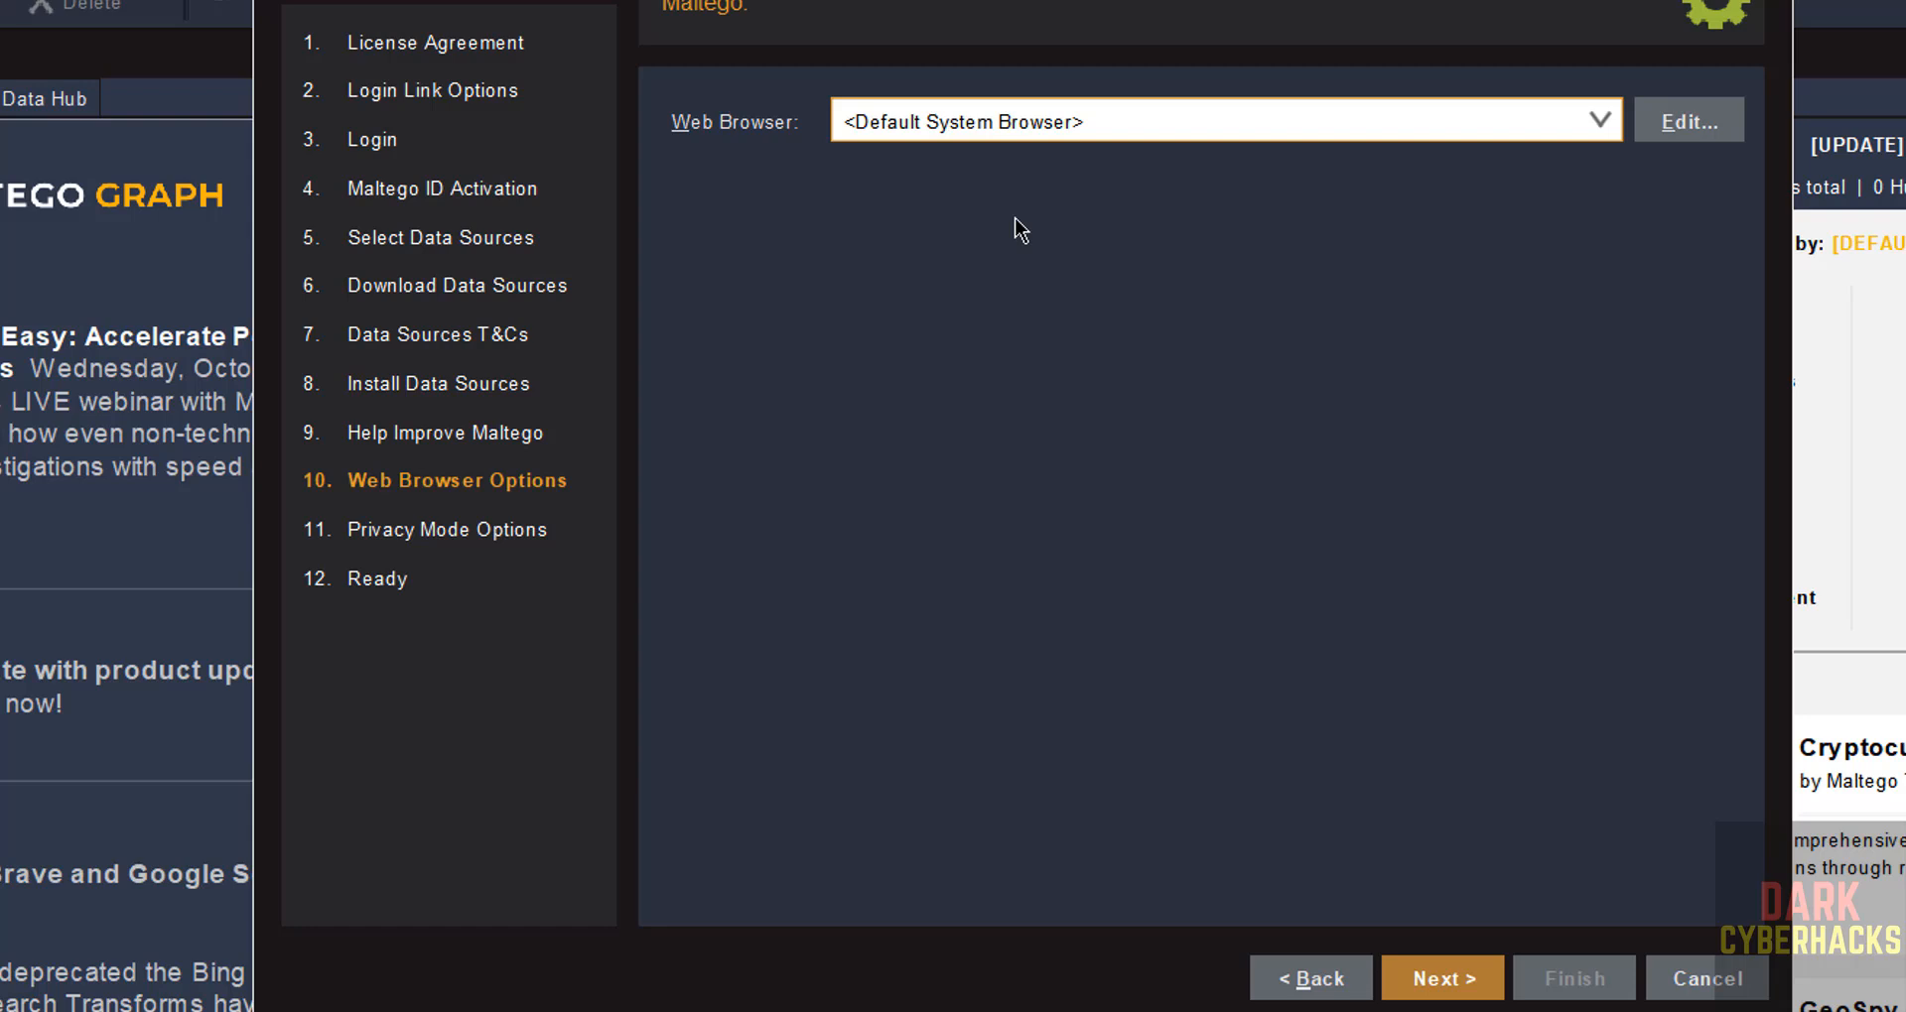
left_click(999, 121)
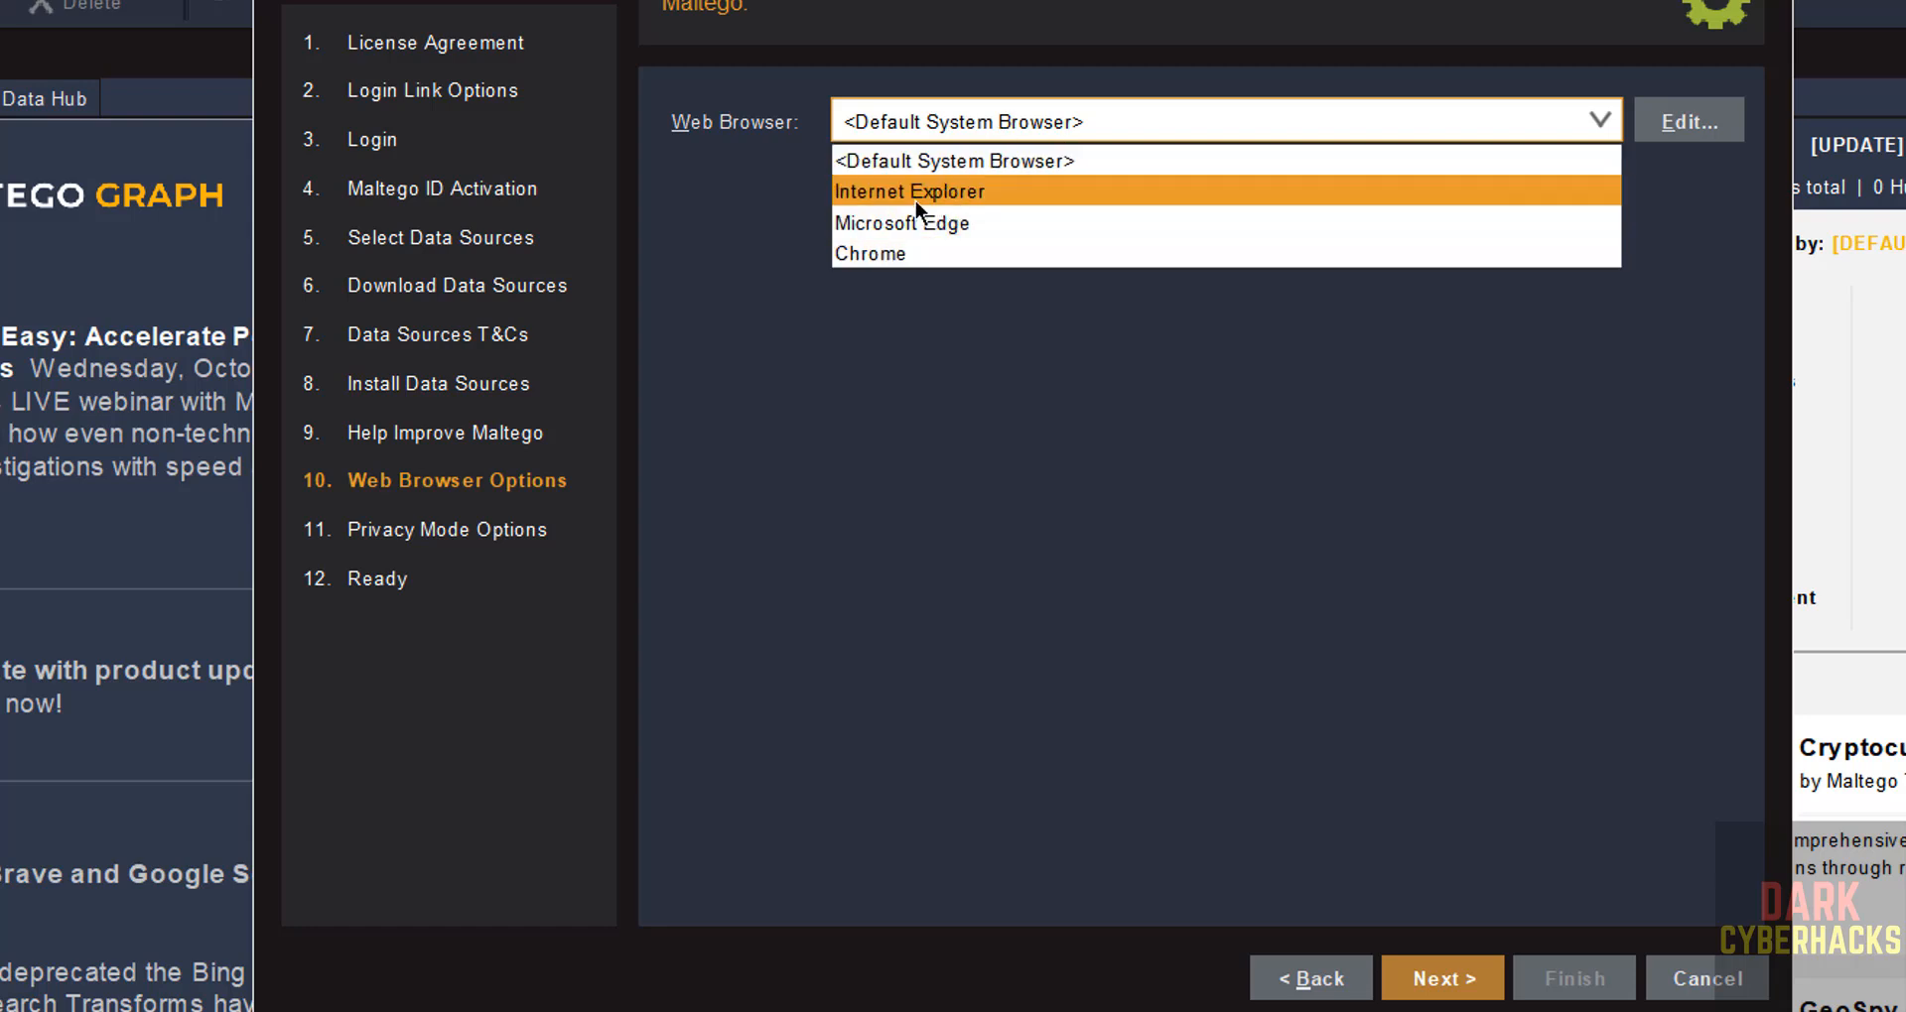
left_click(1009, 372)
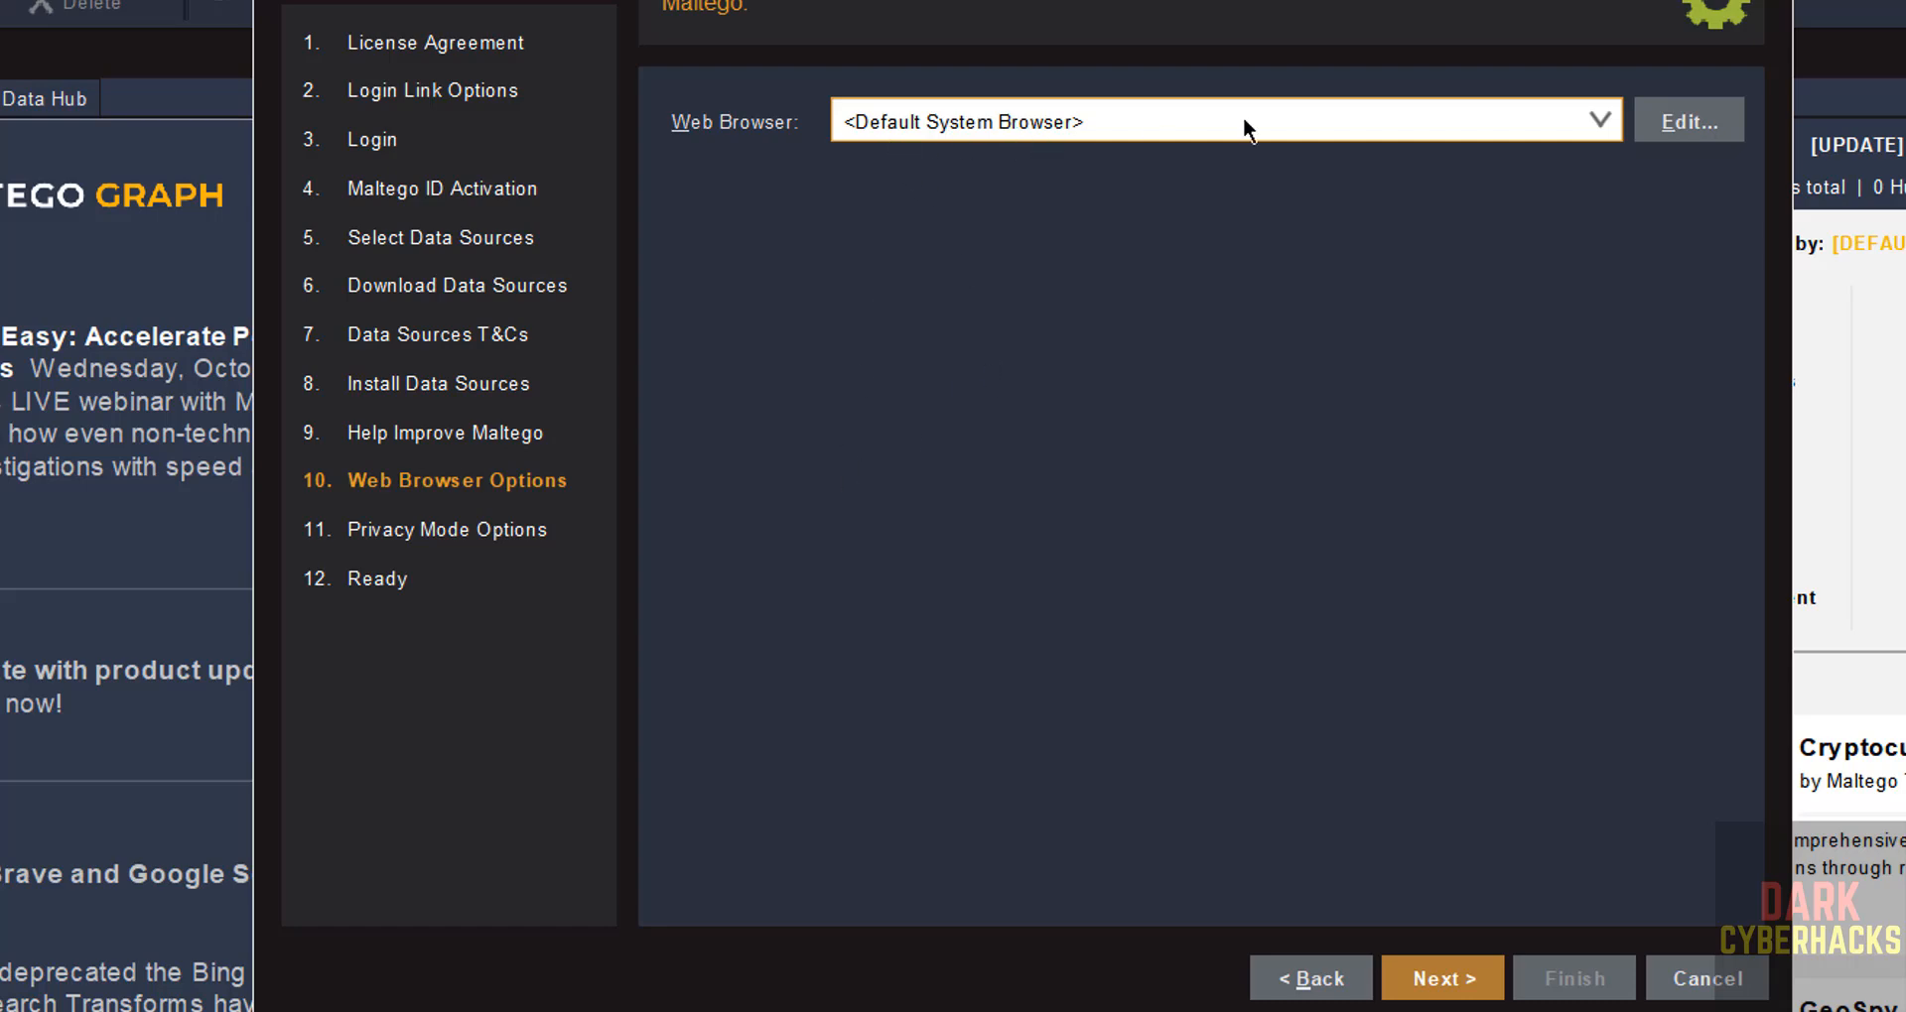
left_click(1446, 980)
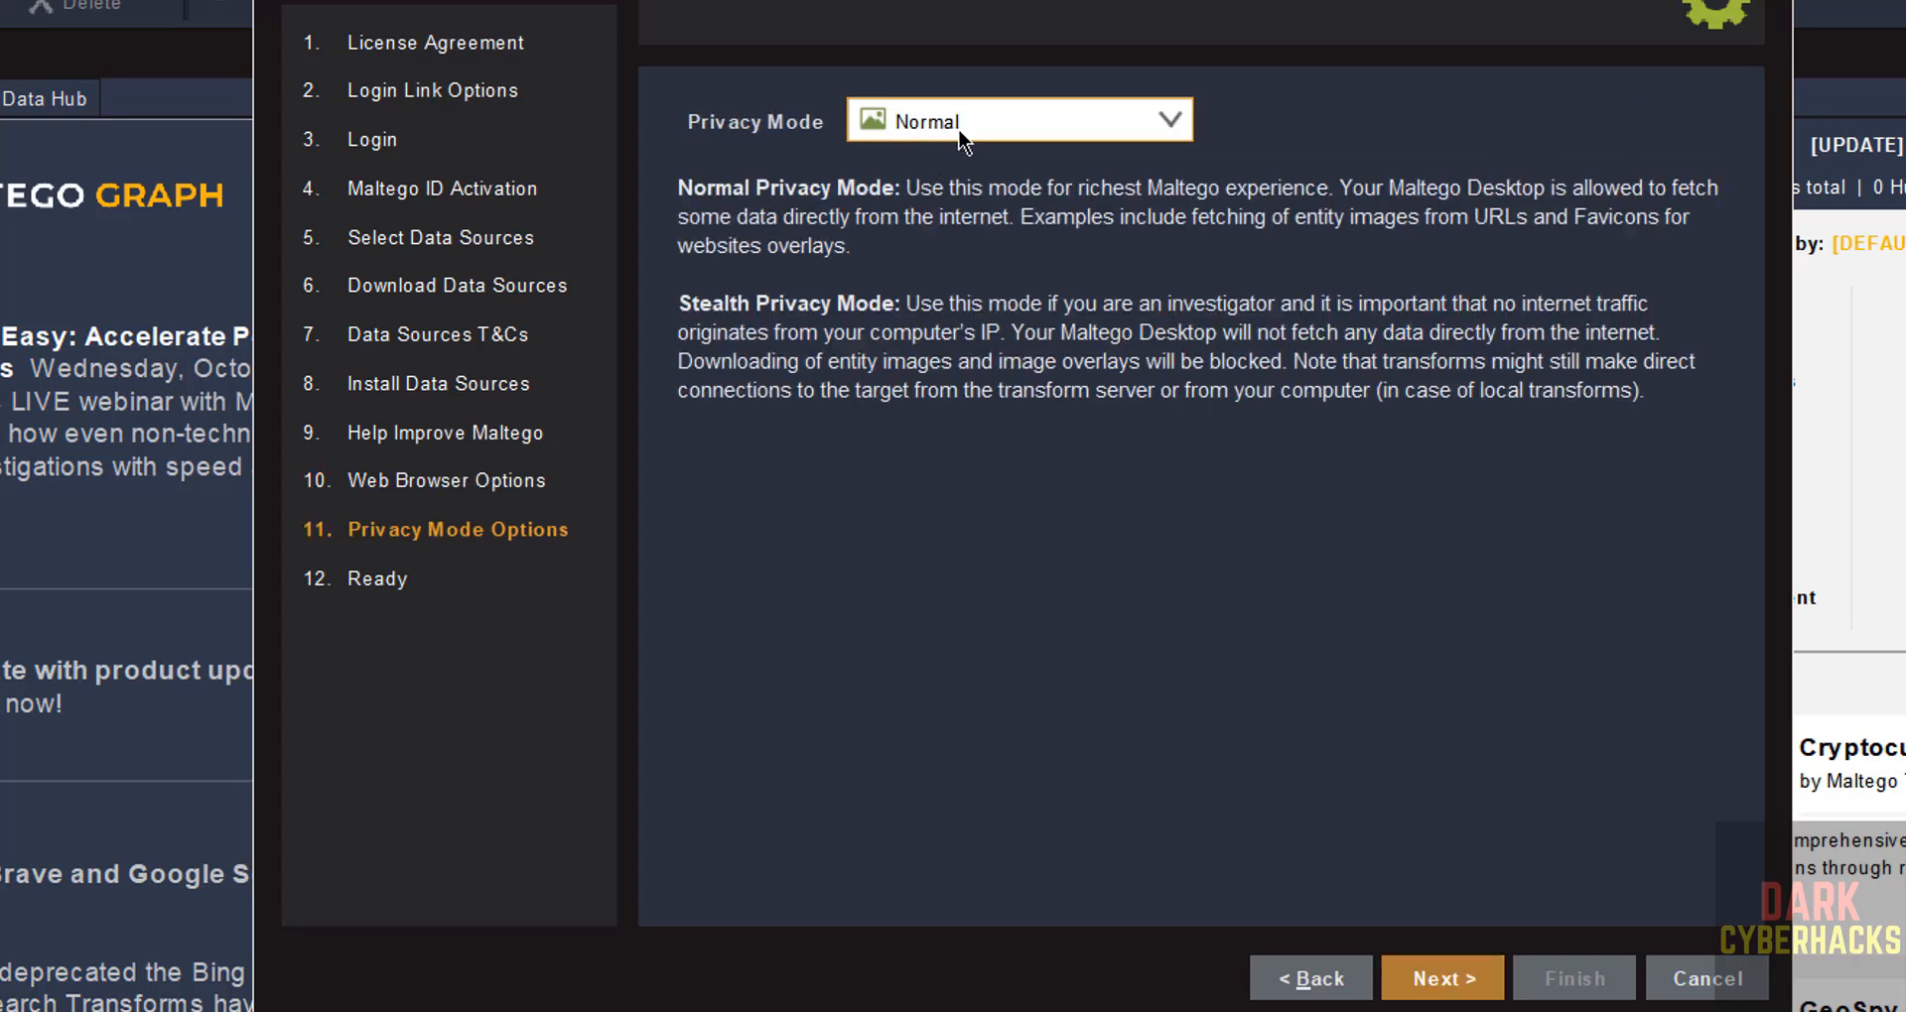
Step: Review the privacy mode options and continue with Normal privacy mode
left_click(960, 139)
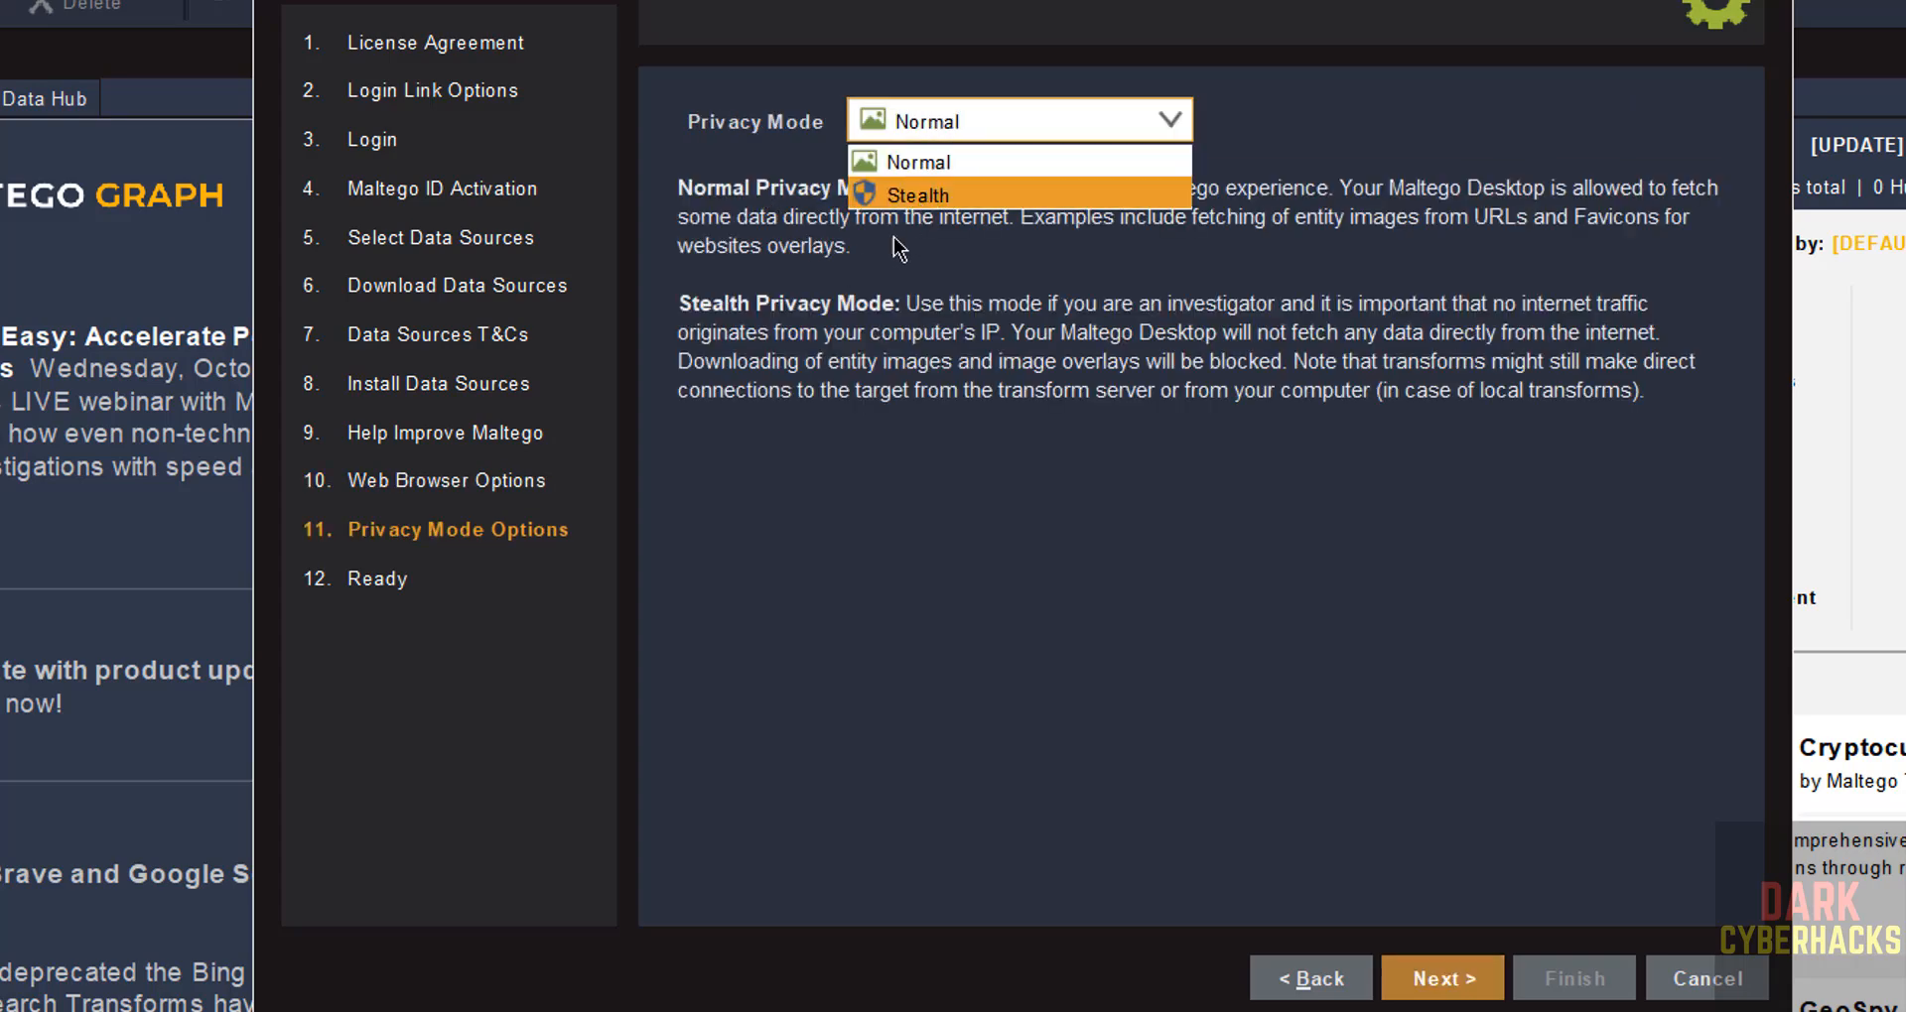
left_click(867, 282)
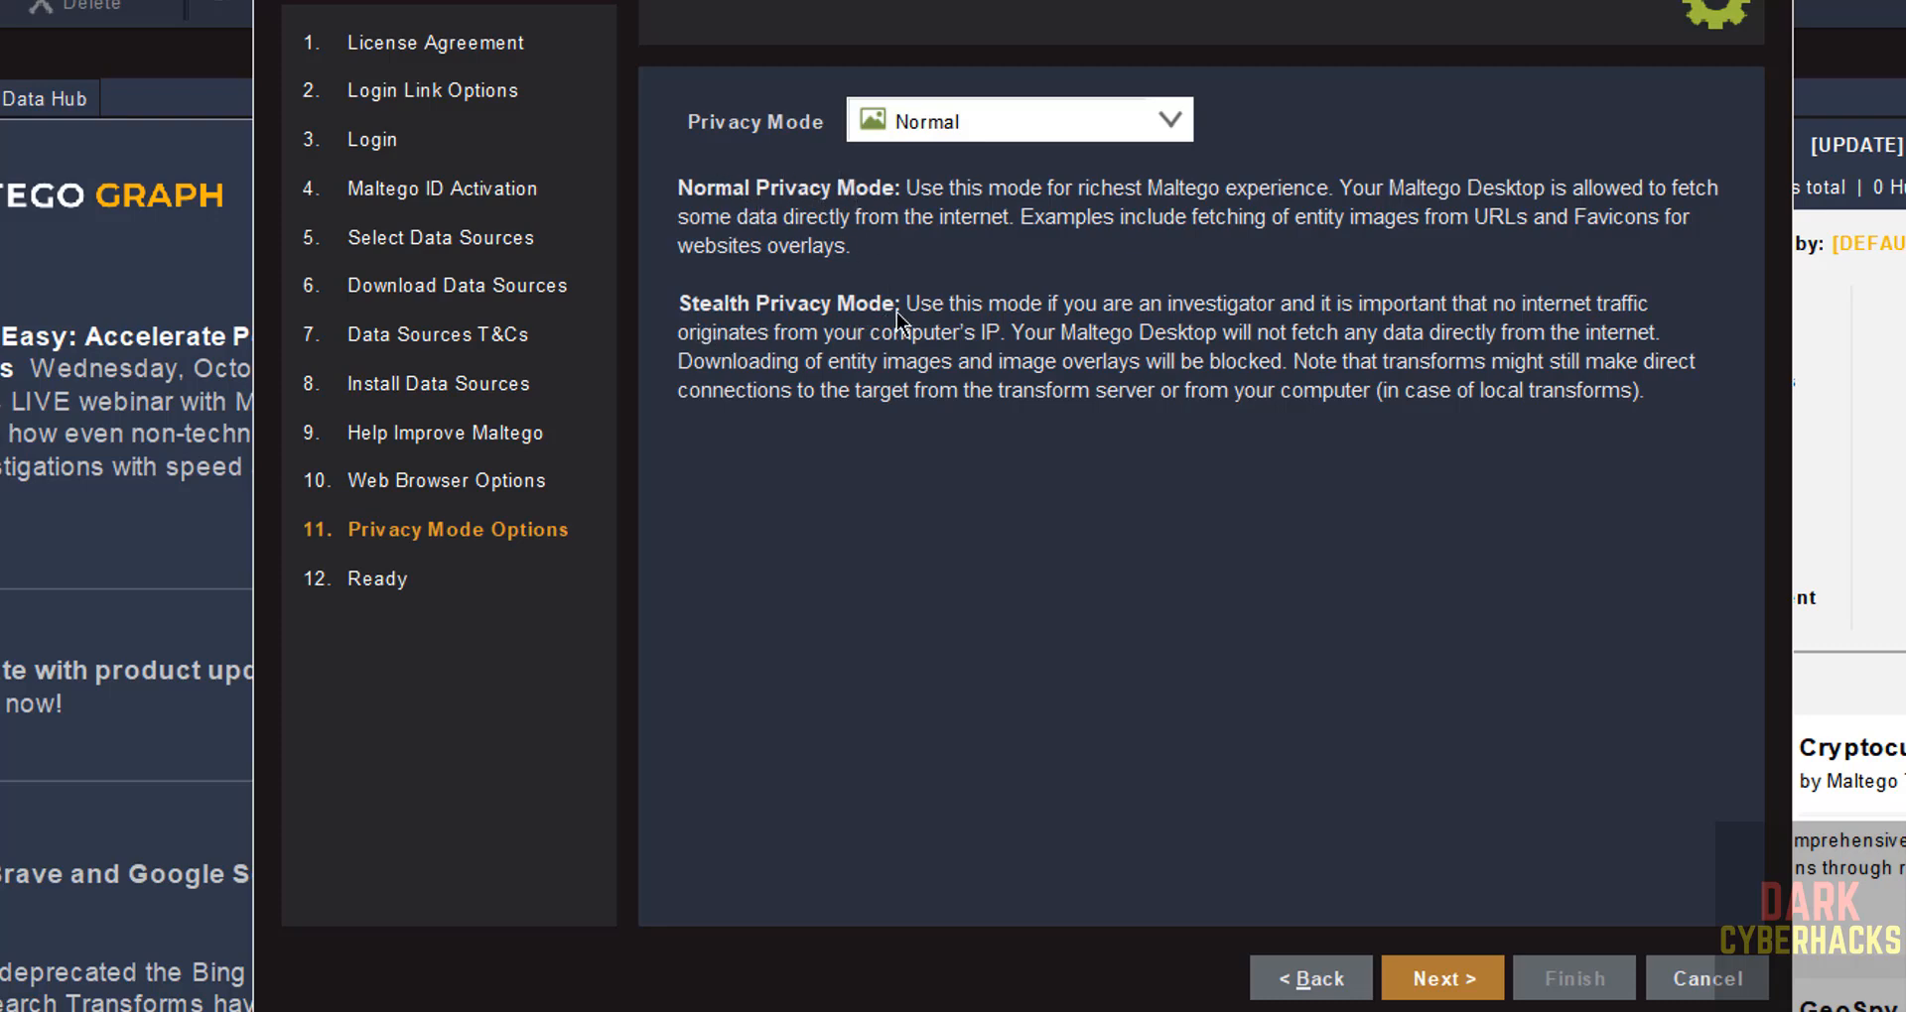
left_click(984, 129)
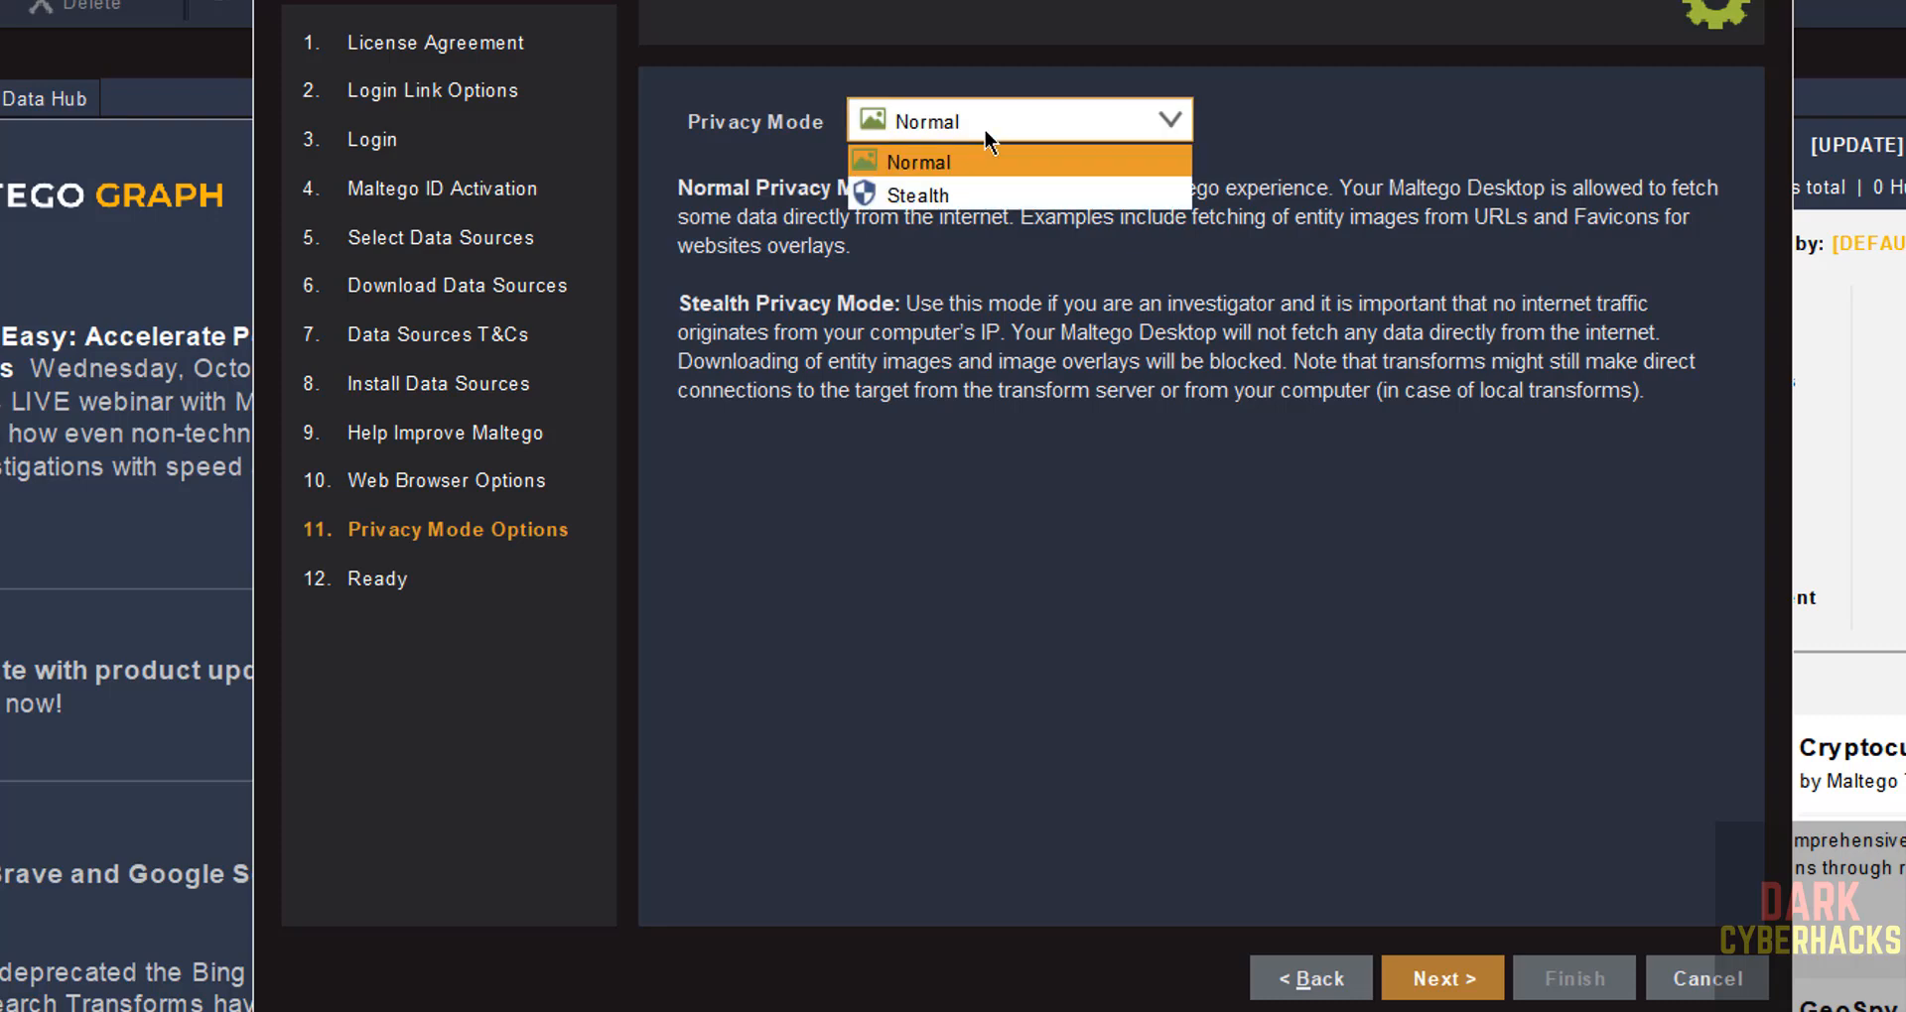
left_click(1086, 414)
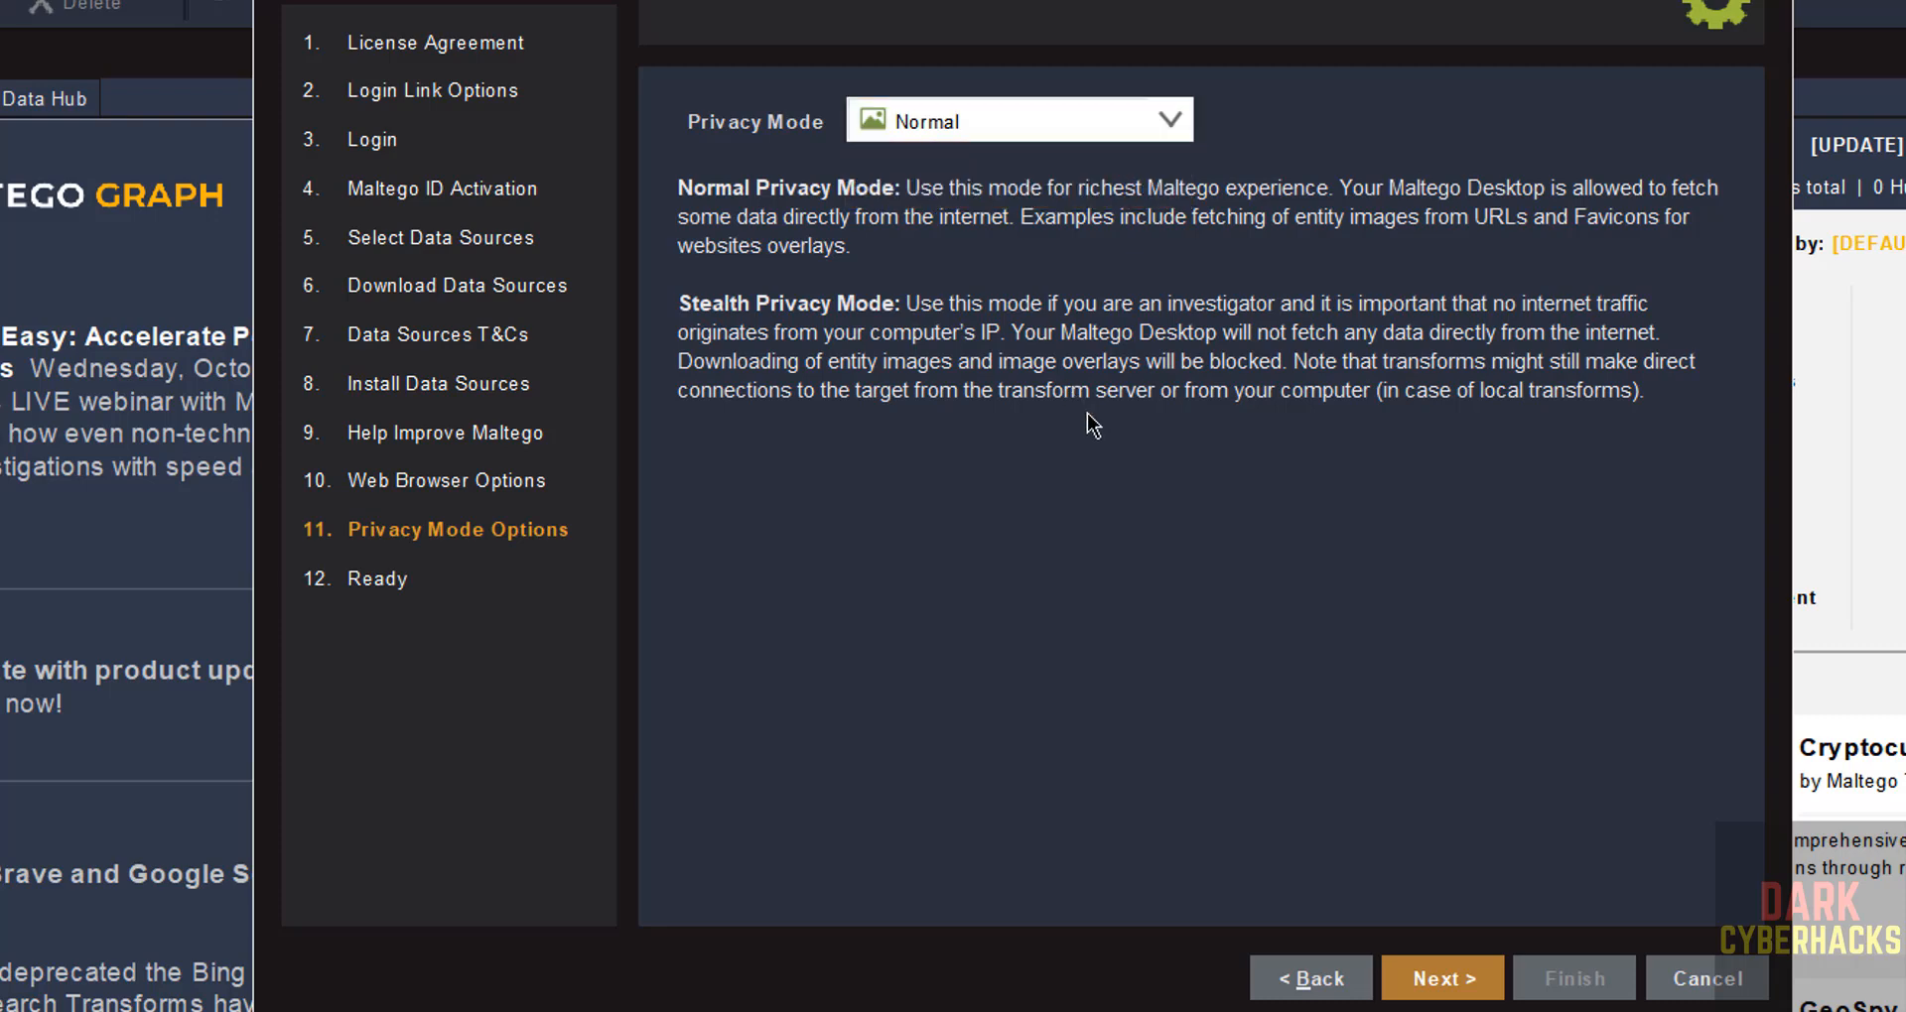
left_click(1457, 992)
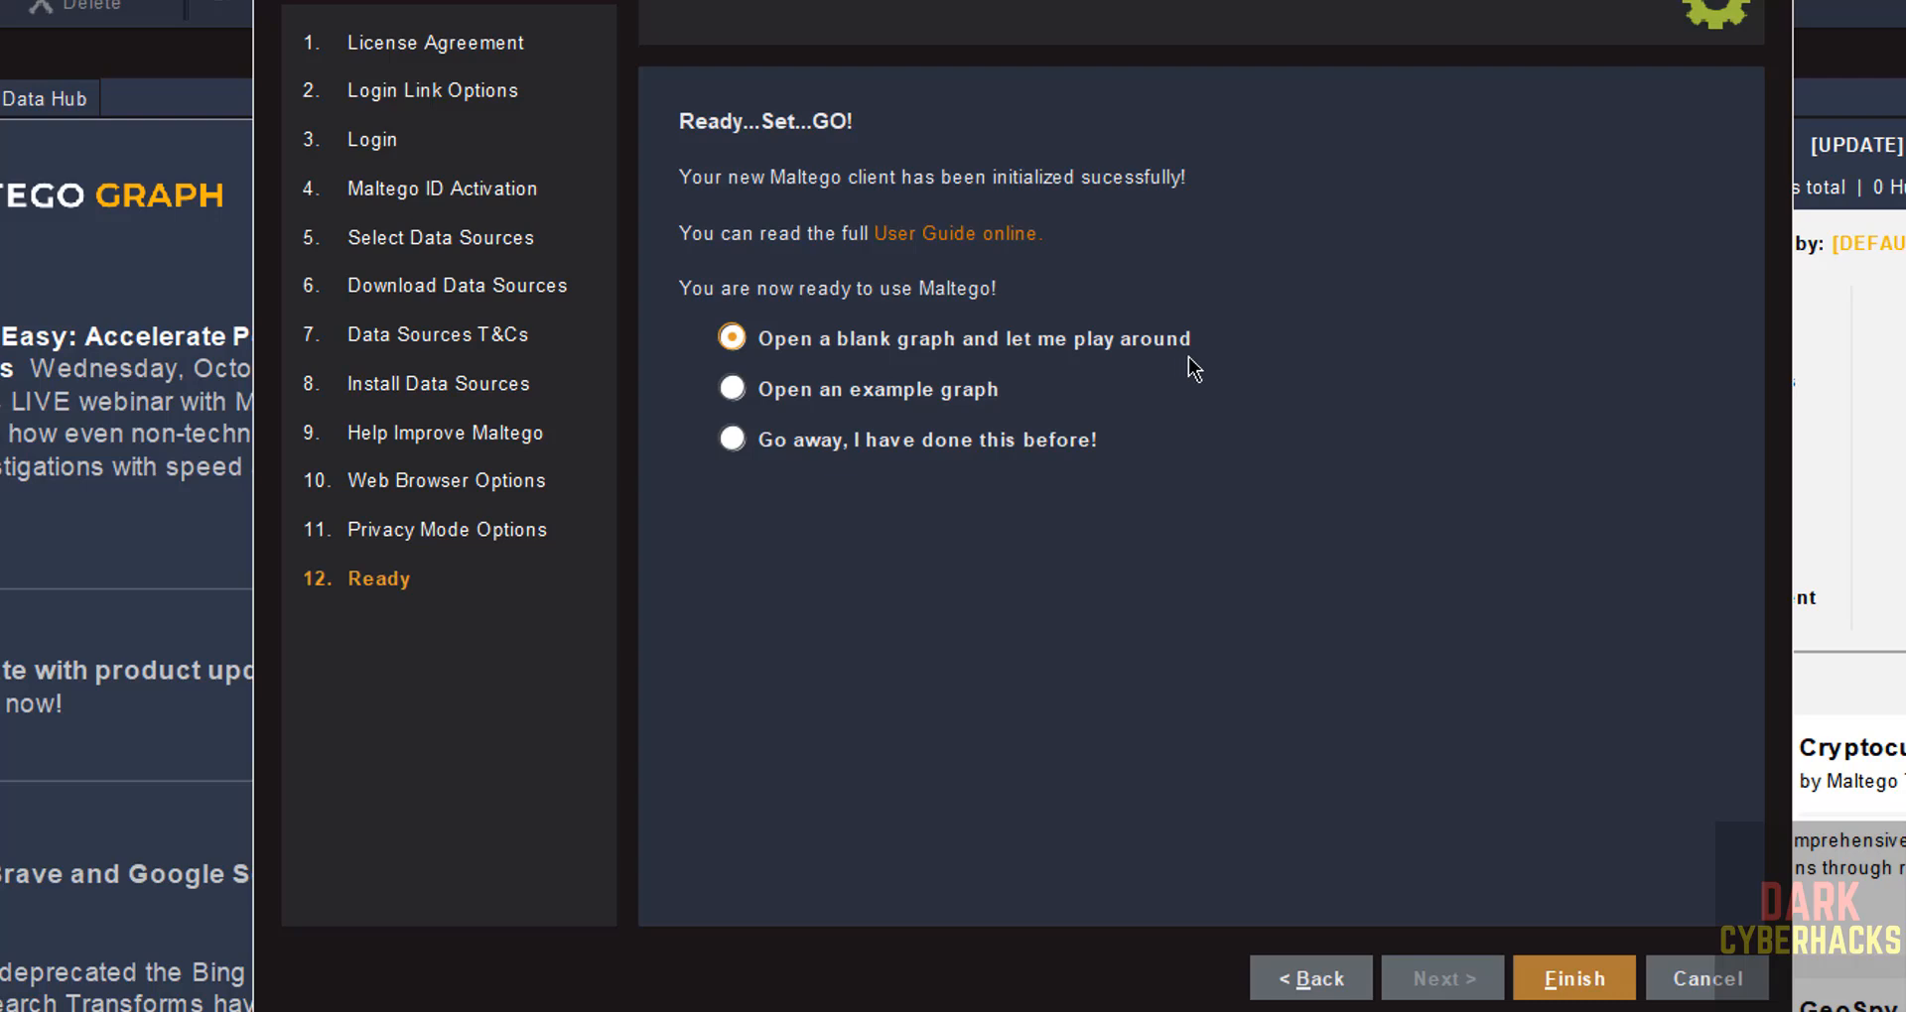
Step: Finish the setup wizard by opening an example graph, and exit the Maltego product tour
left_click(739, 397)
left_click(734, 439)
left_click(745, 402)
left_click(1549, 980)
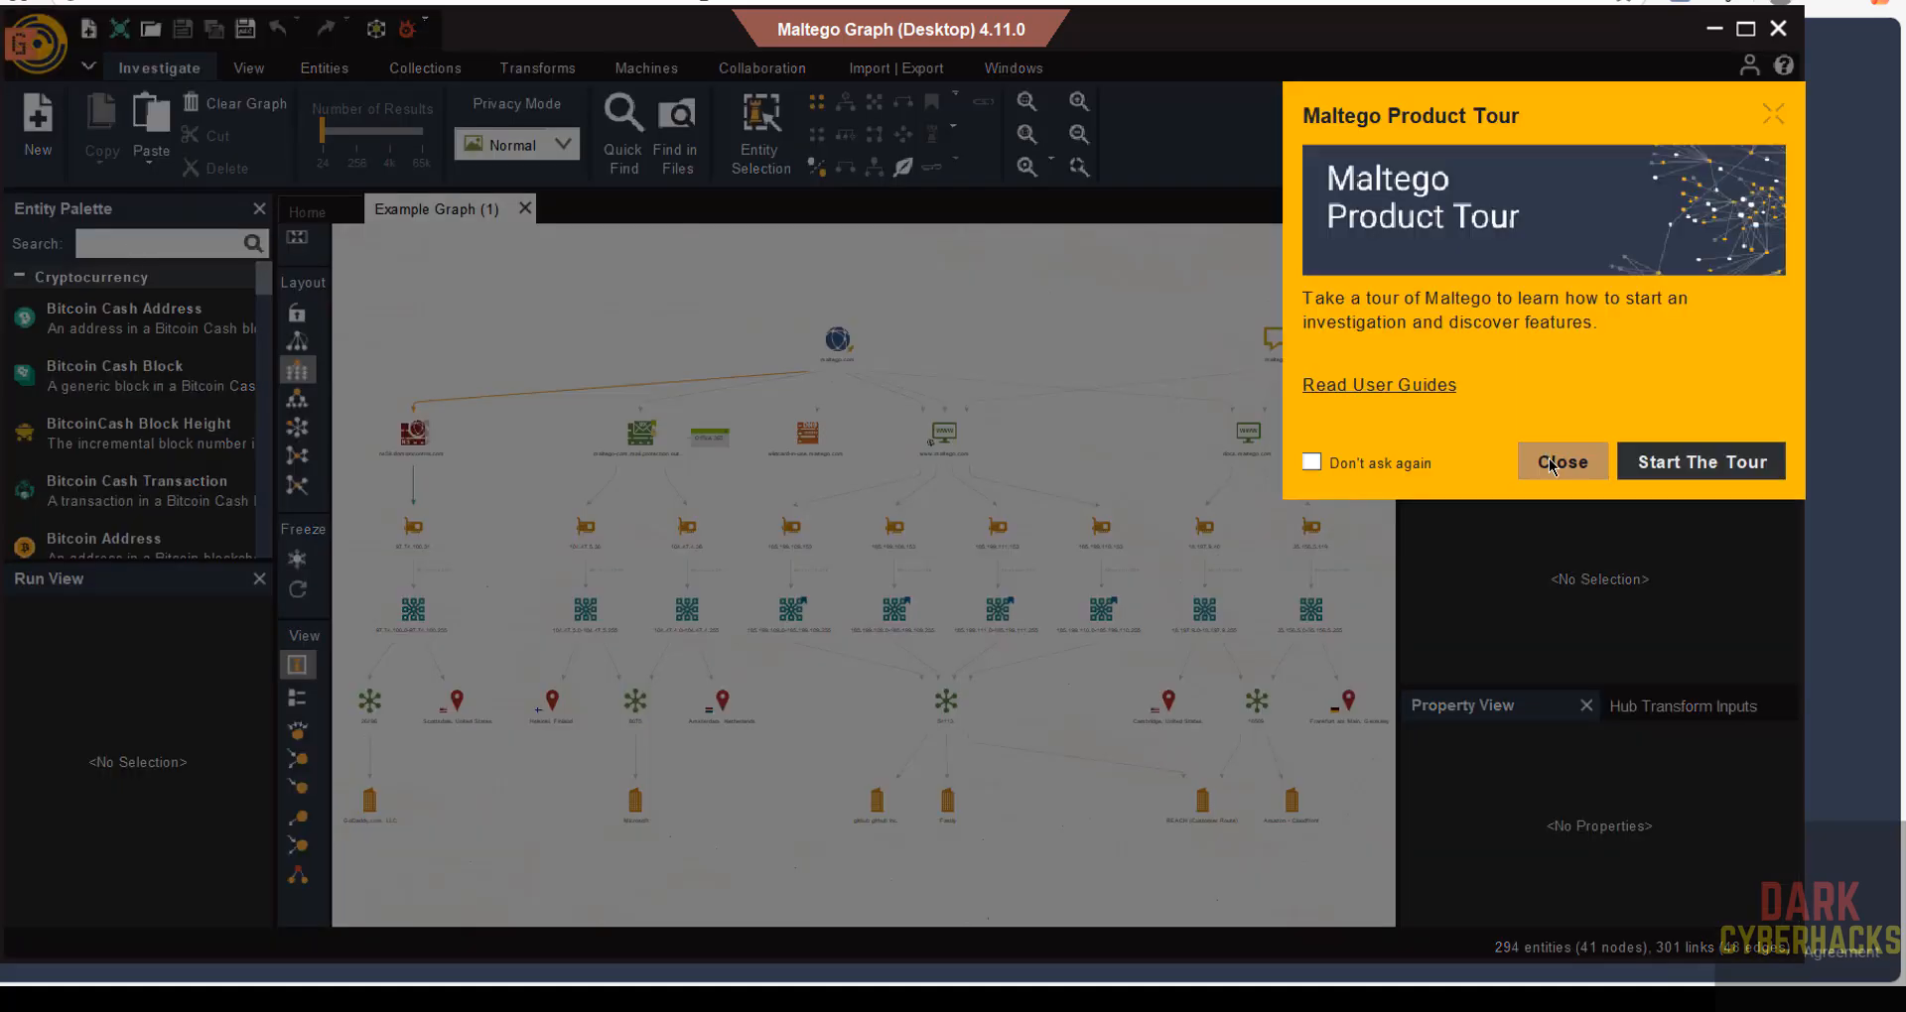
left_click(1552, 466)
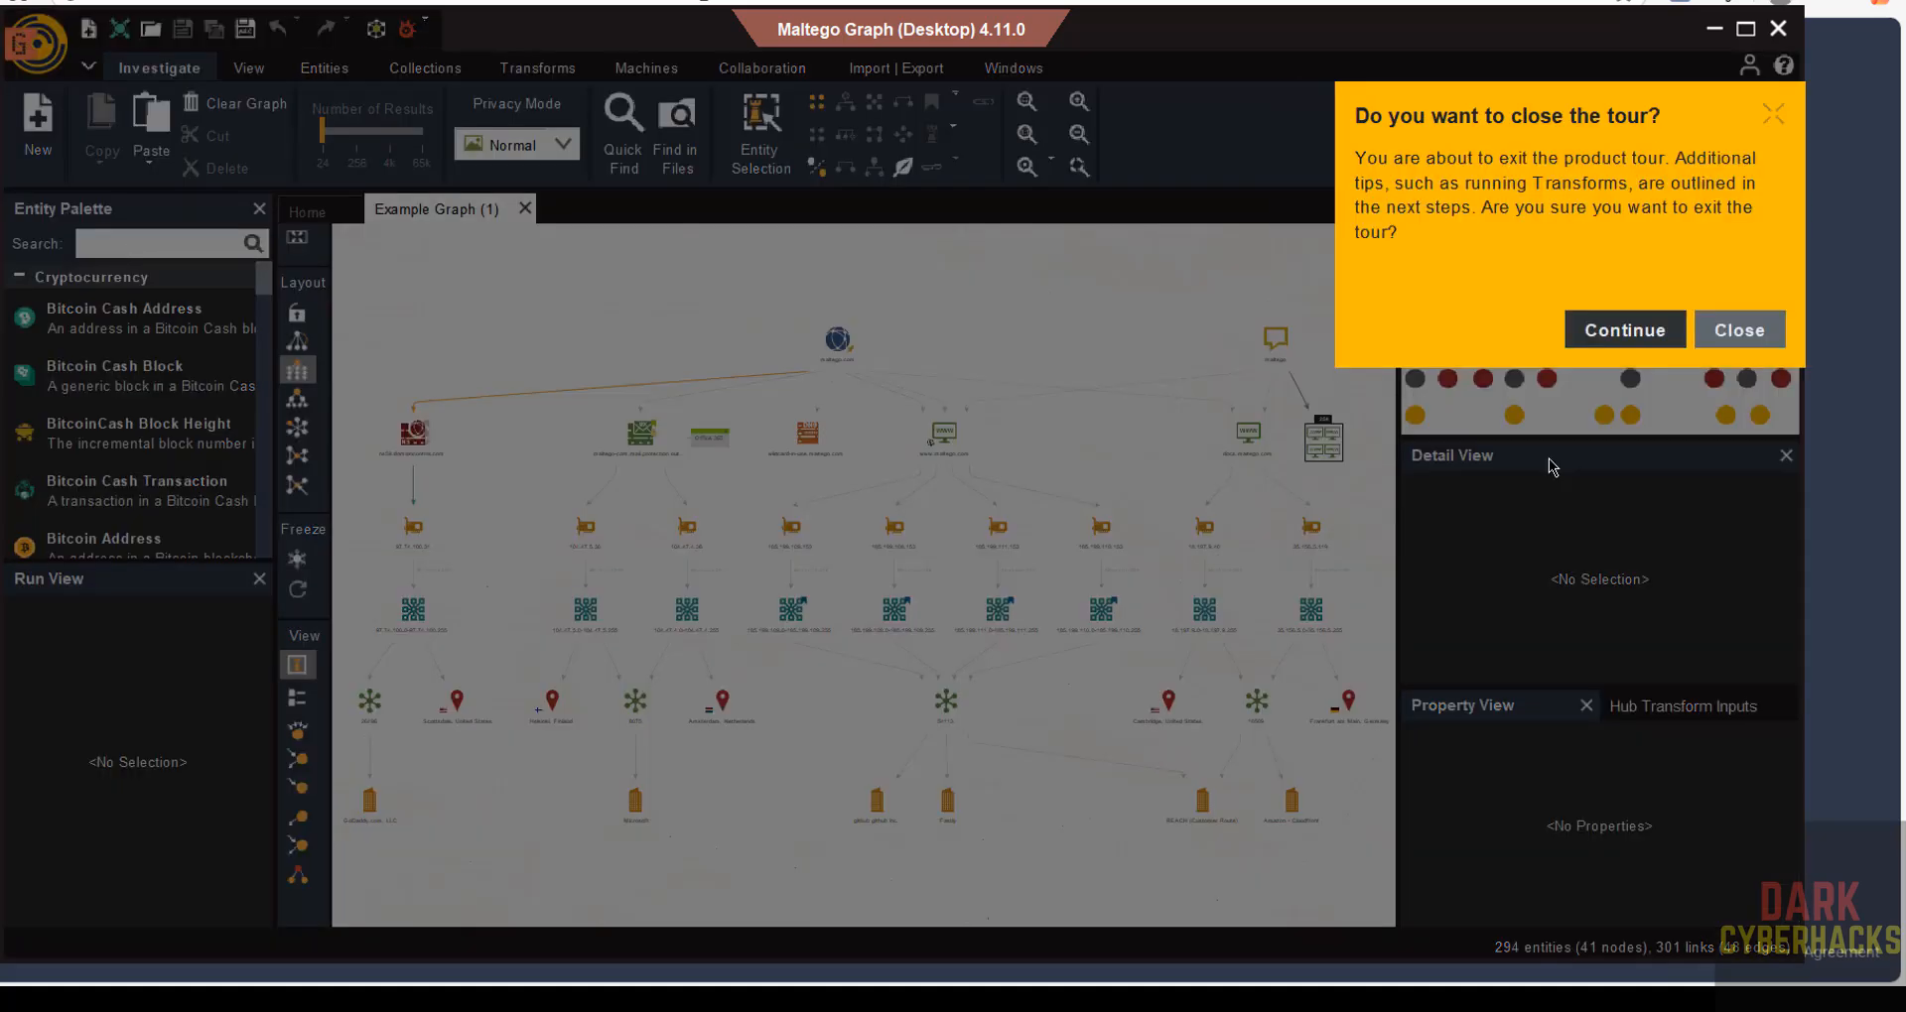
left_click(1712, 313)
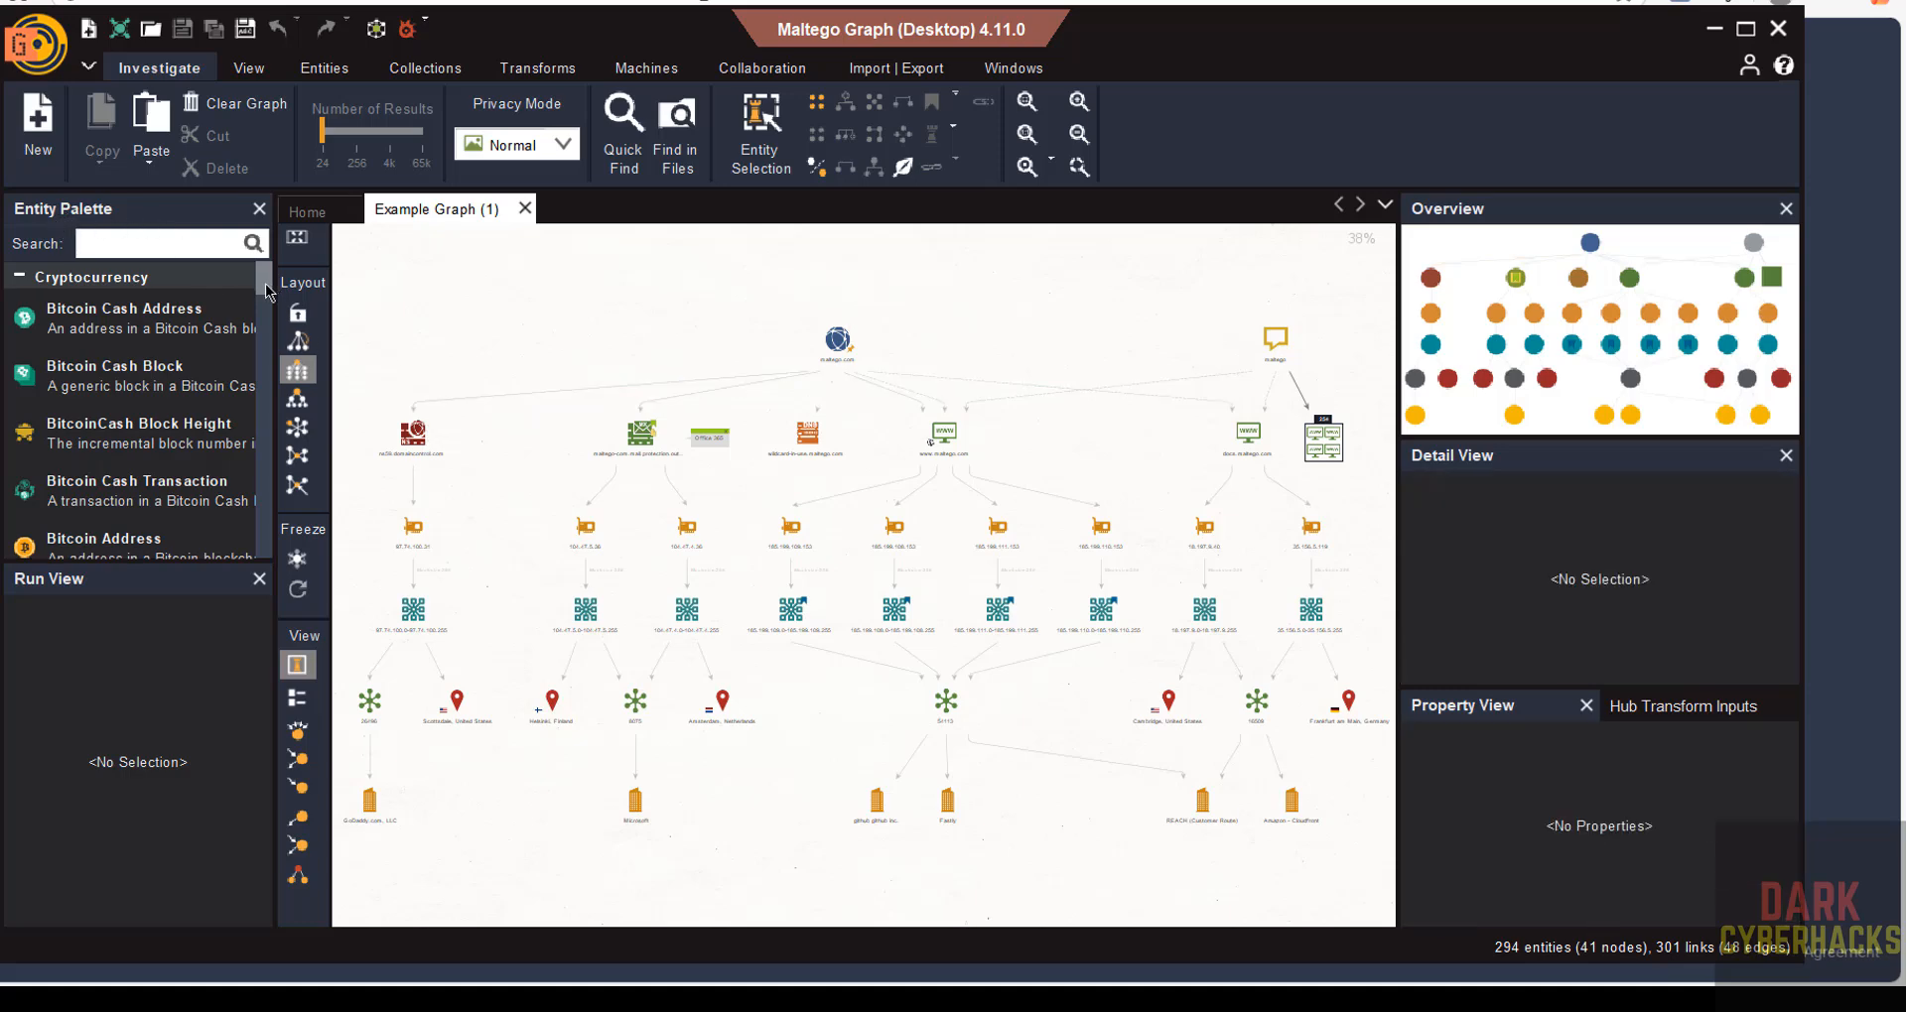
Step: Browse the available entity types and examine the details of the maltego.com domain entity in the example graph
left_click_drag(266, 290, 218, 552)
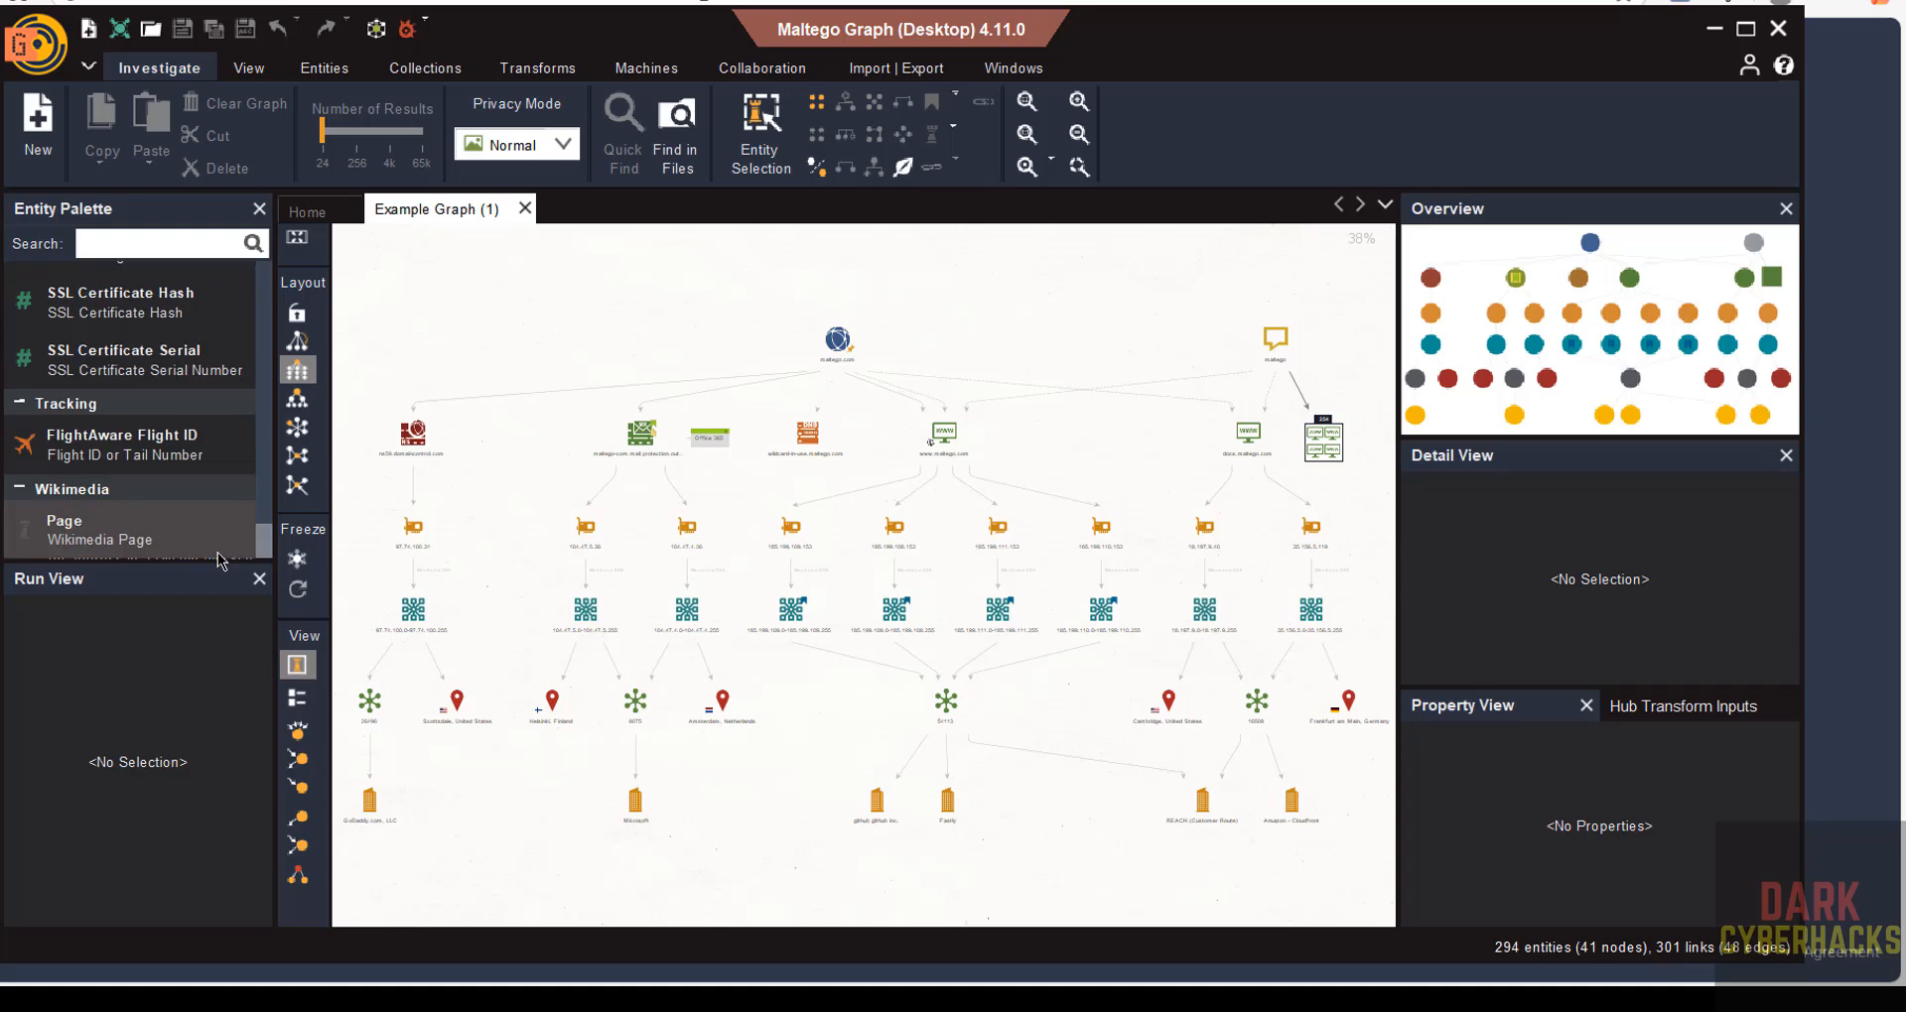
scroll(180, 332, "up", 15)
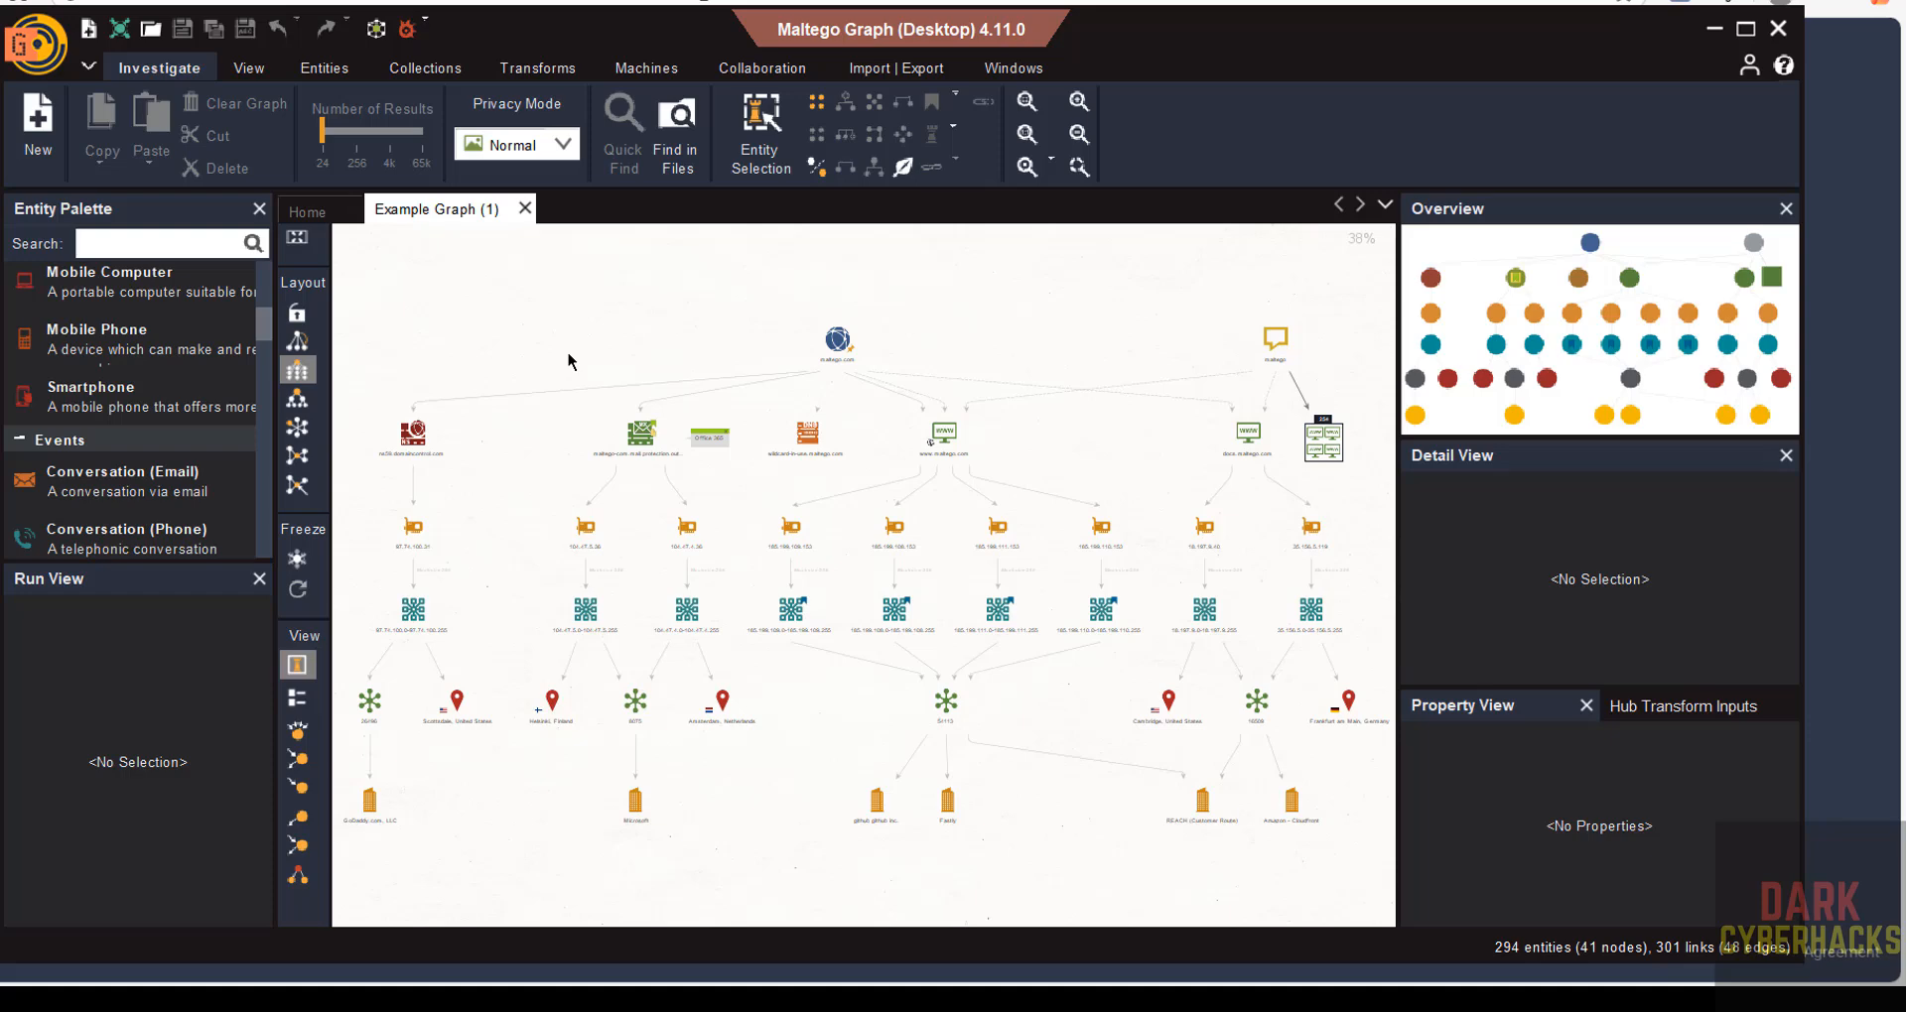
left_click(833, 348)
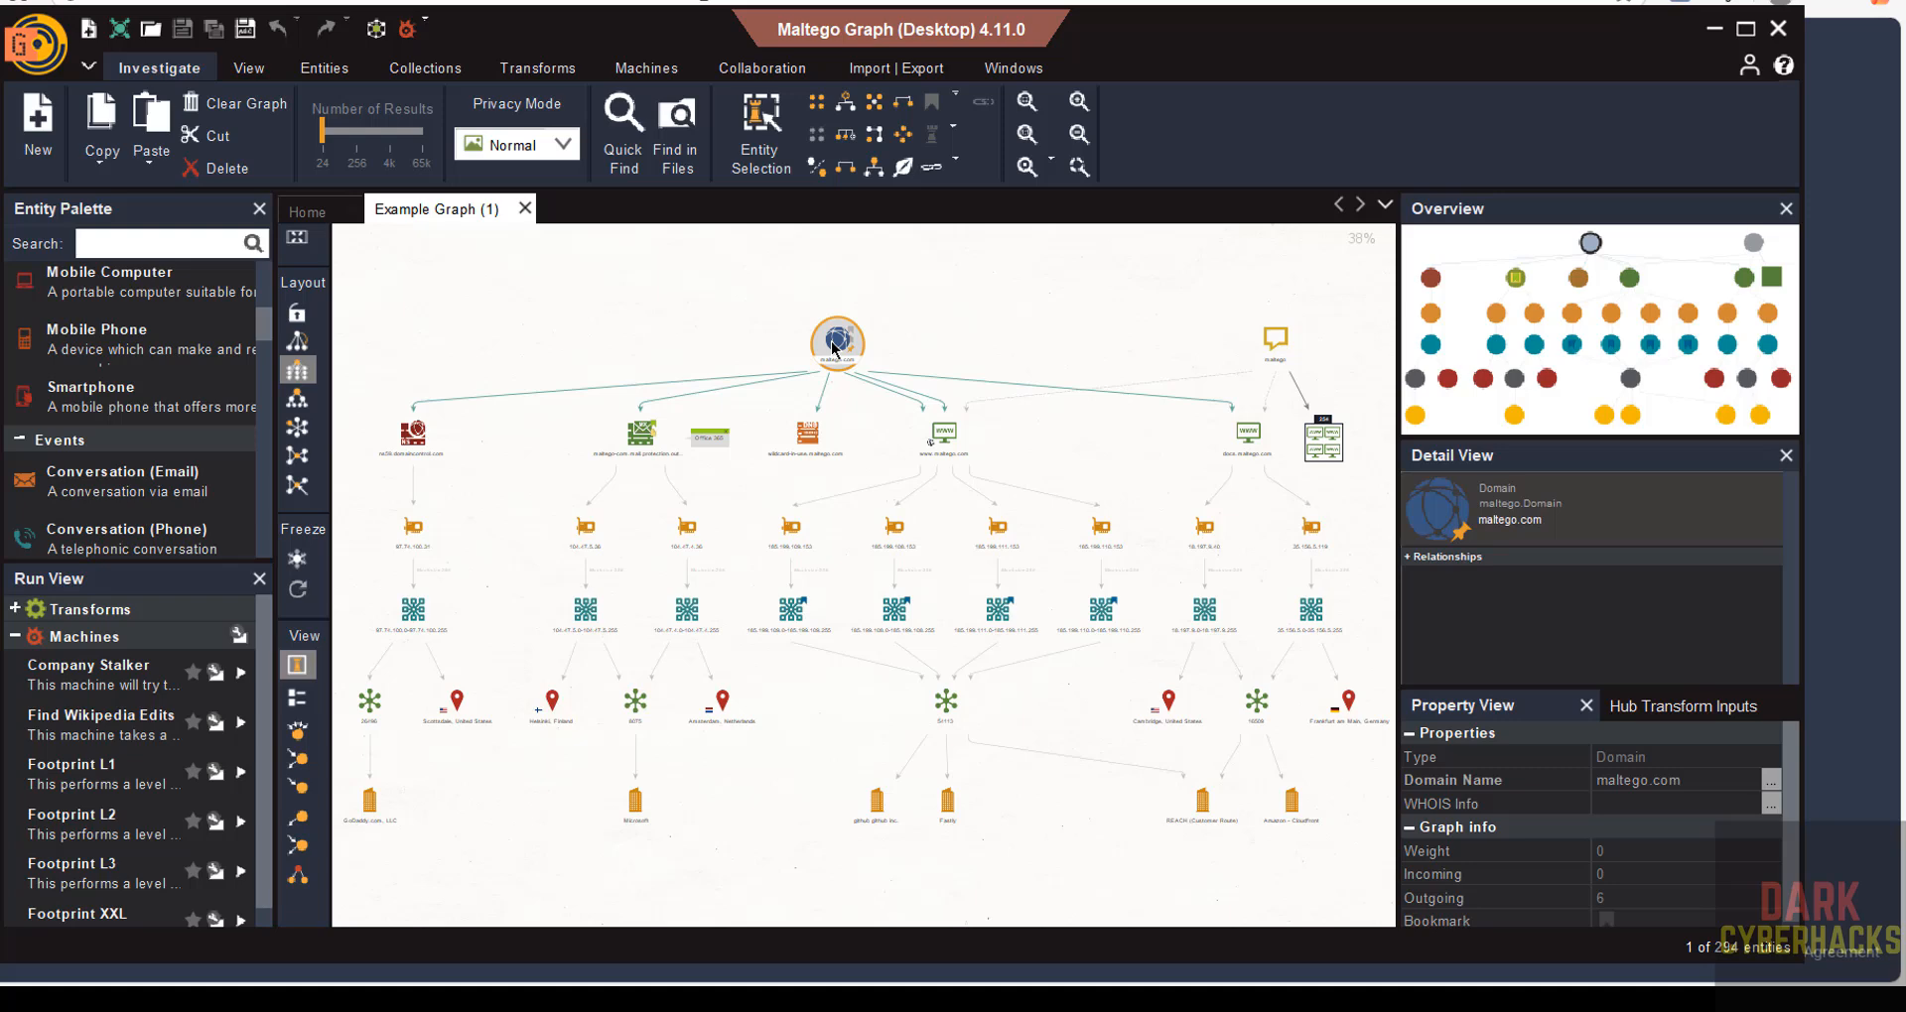
left_click(1519, 521)
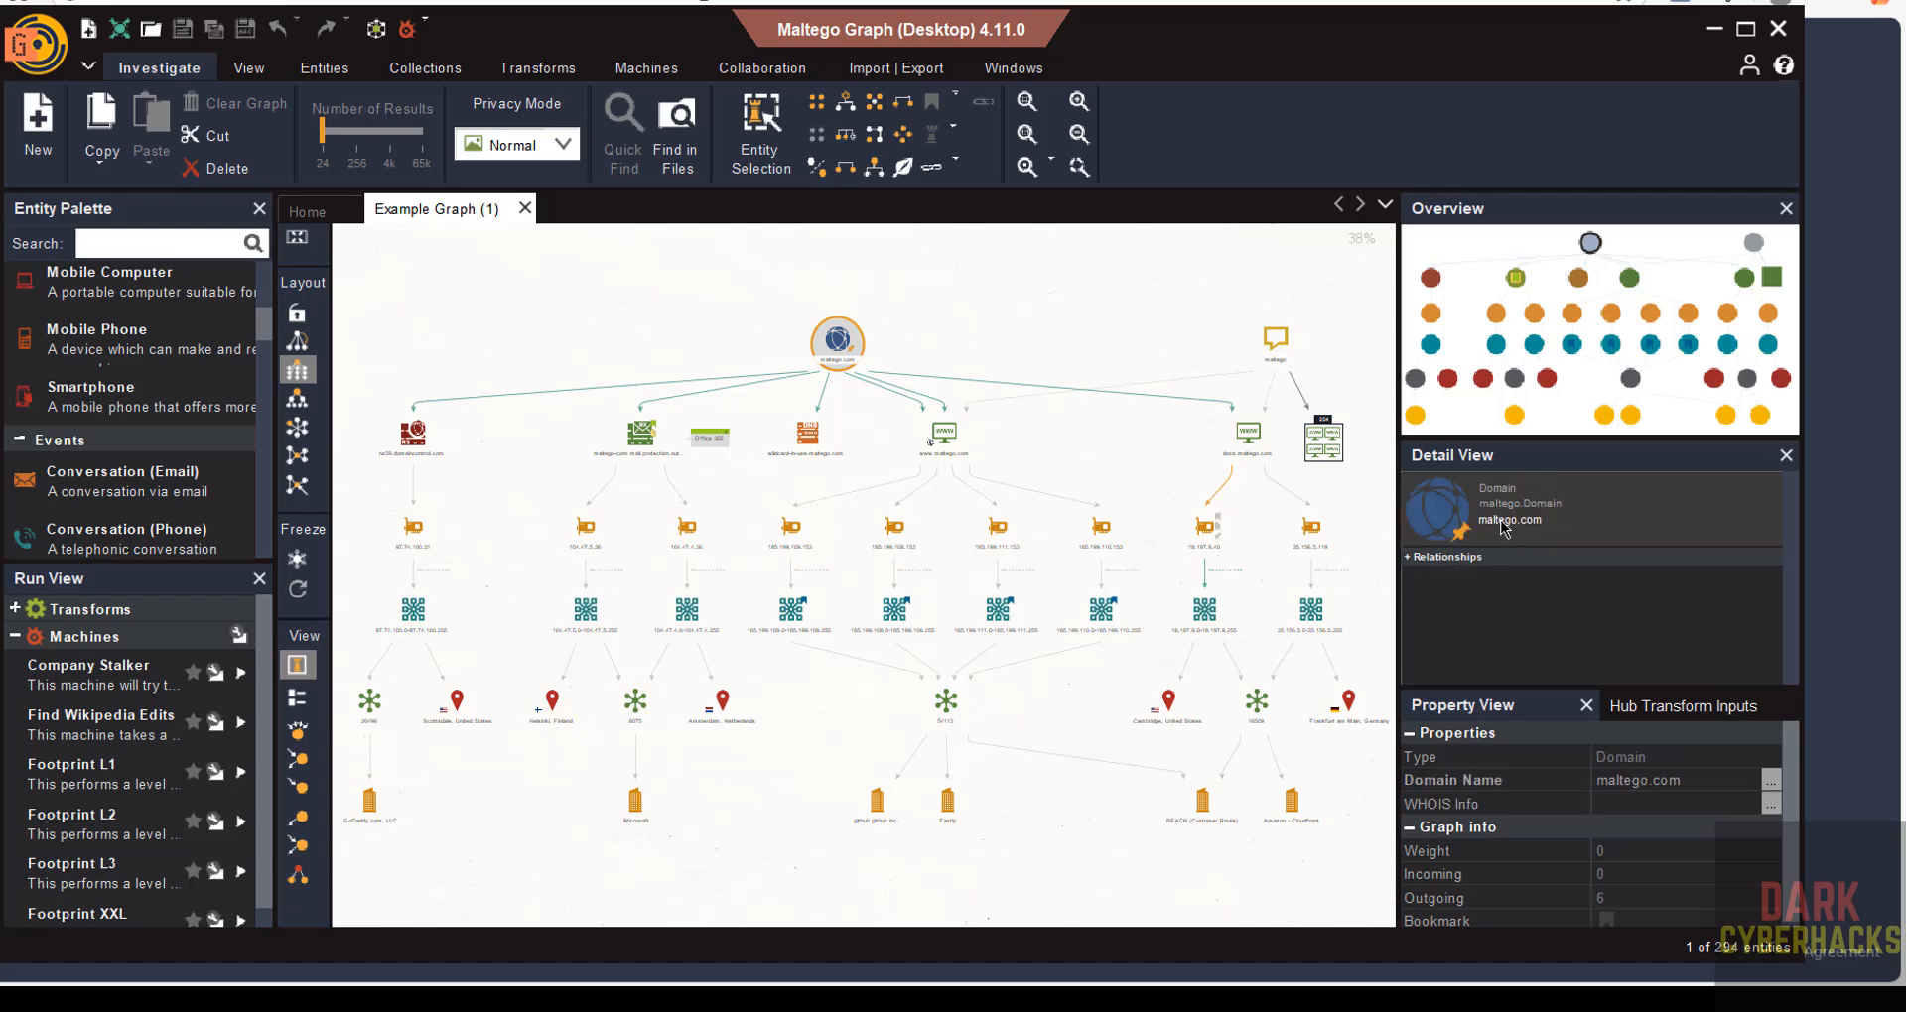
double_click(1503, 524)
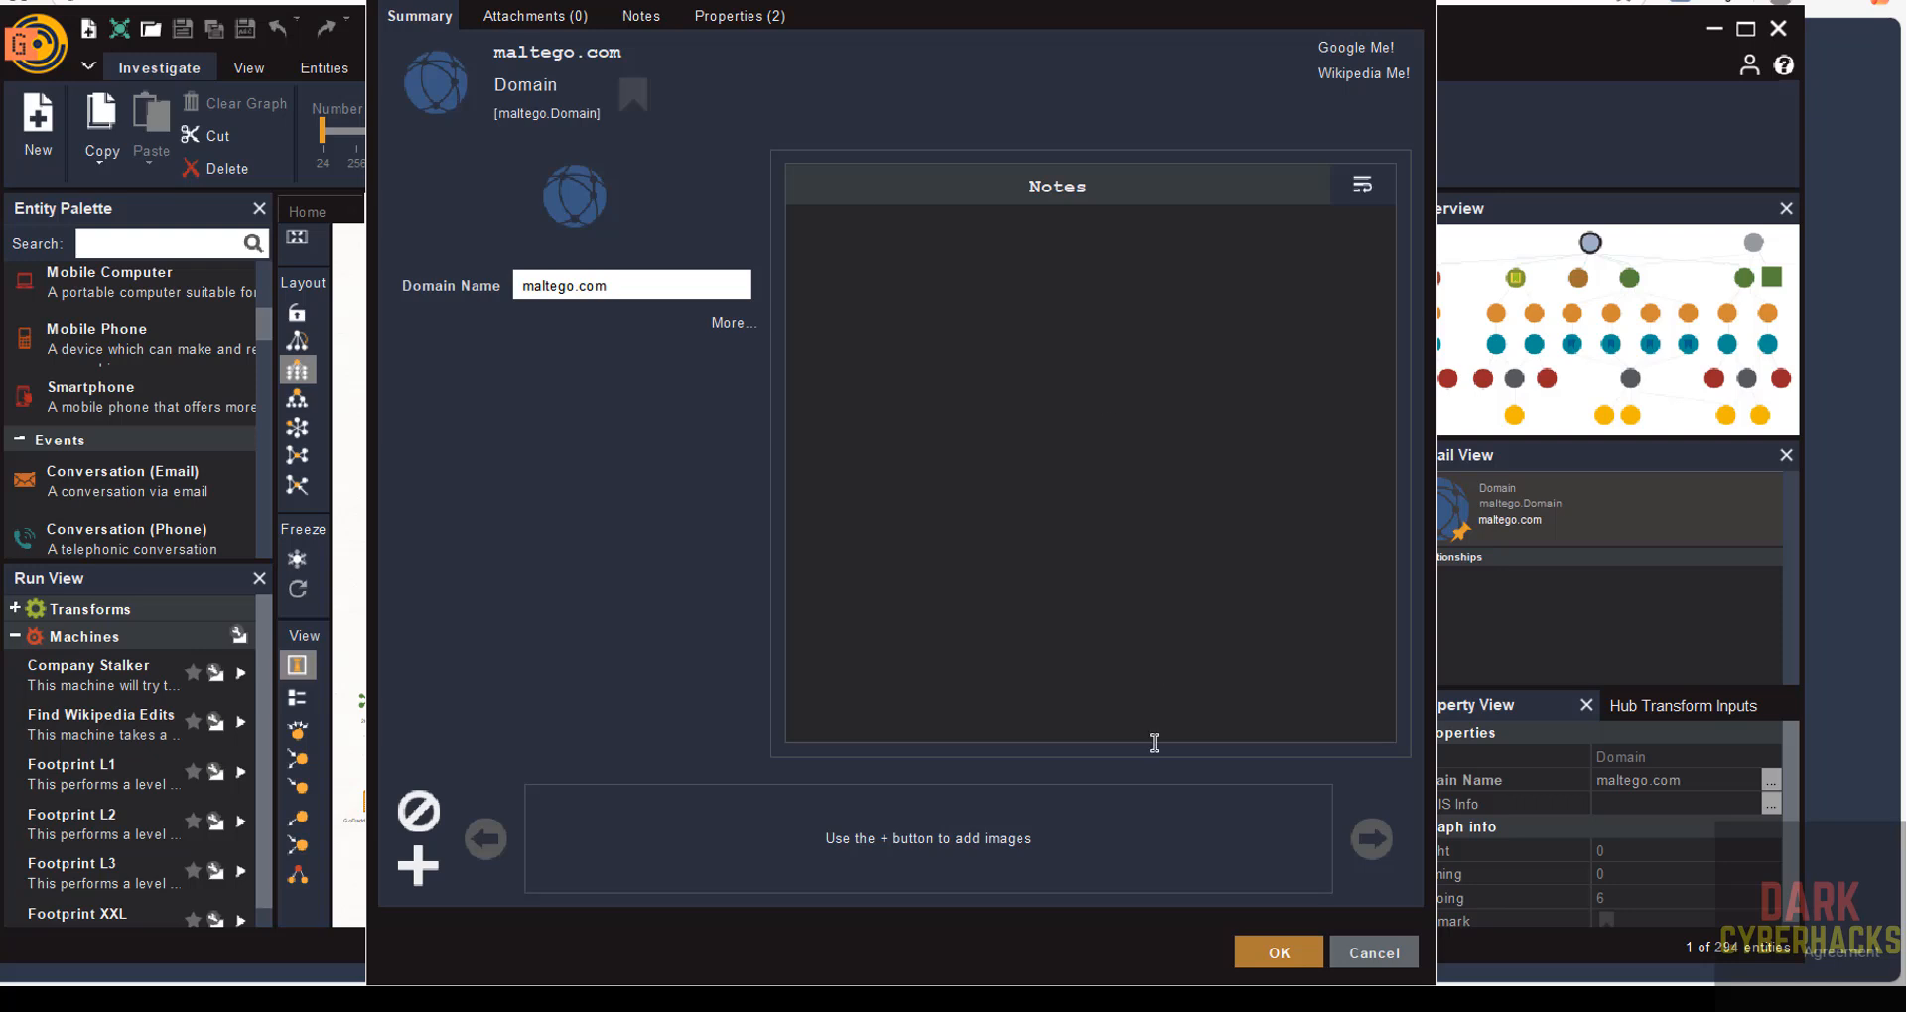
left_click_drag(598, 285, 516, 286)
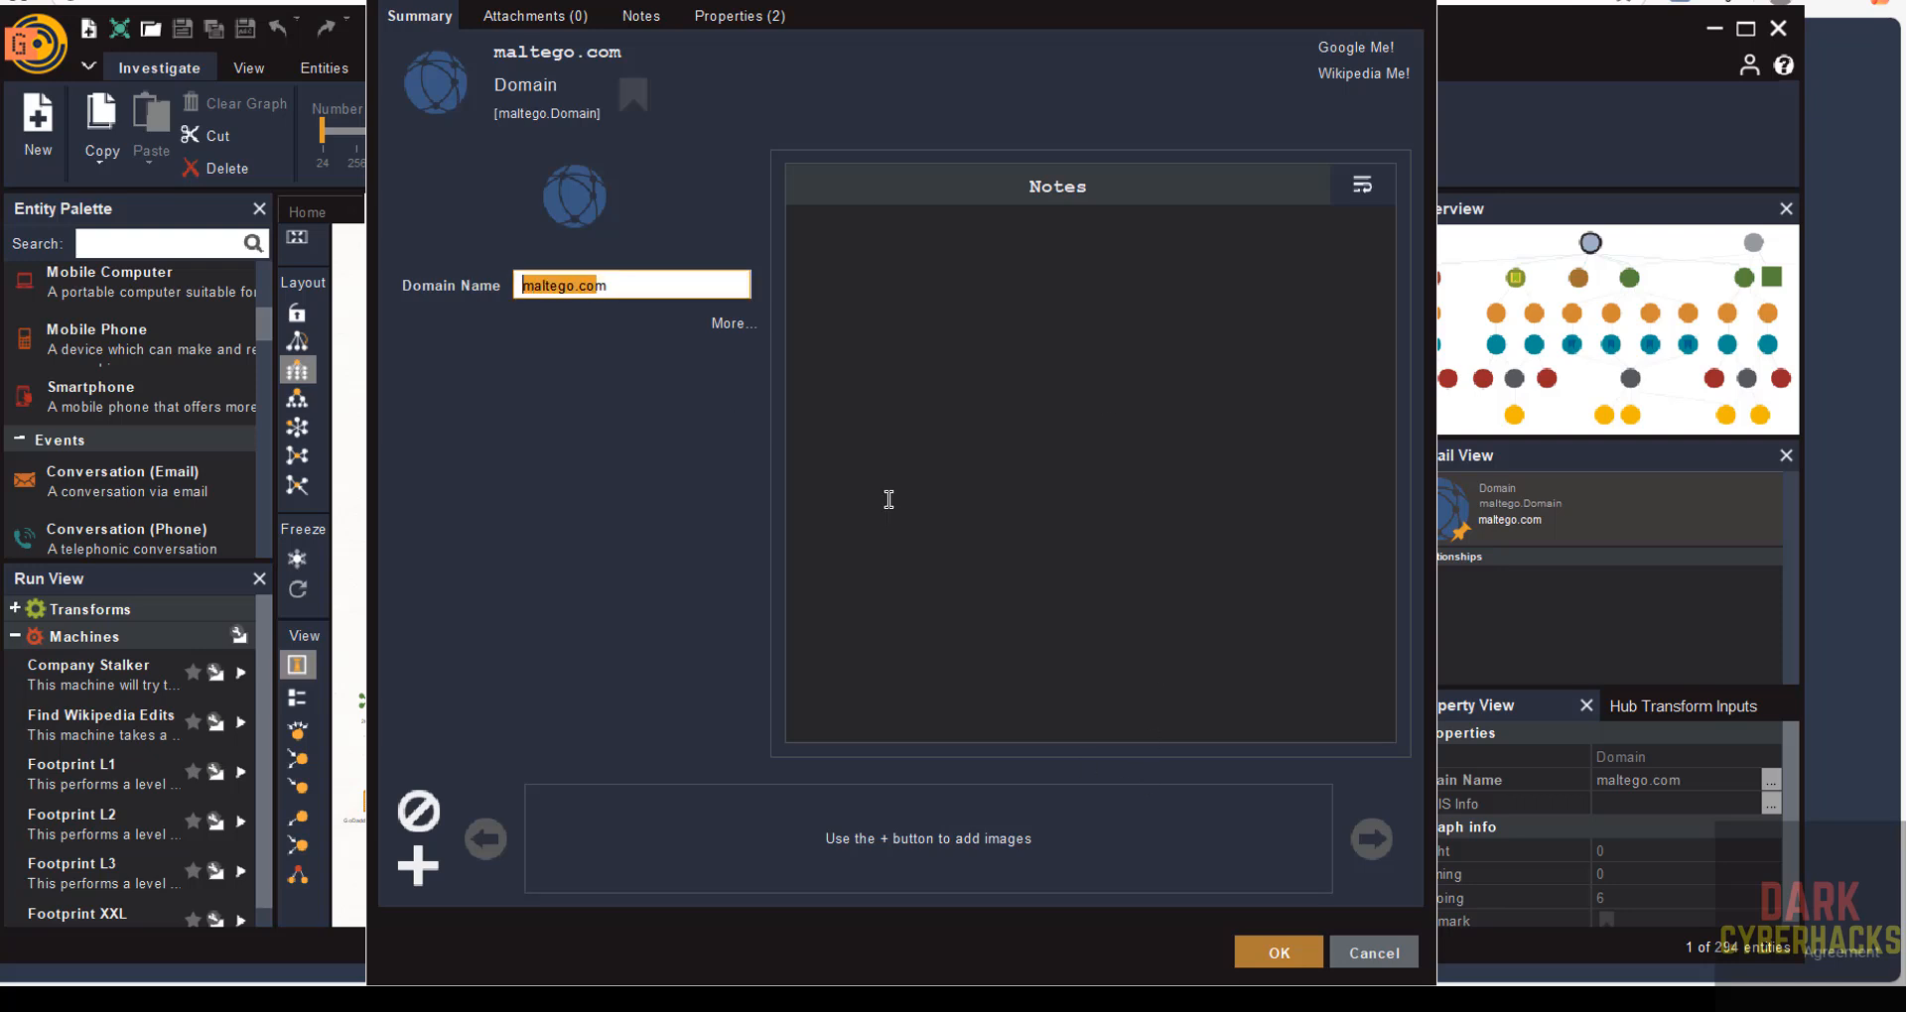
left_click(1374, 952)
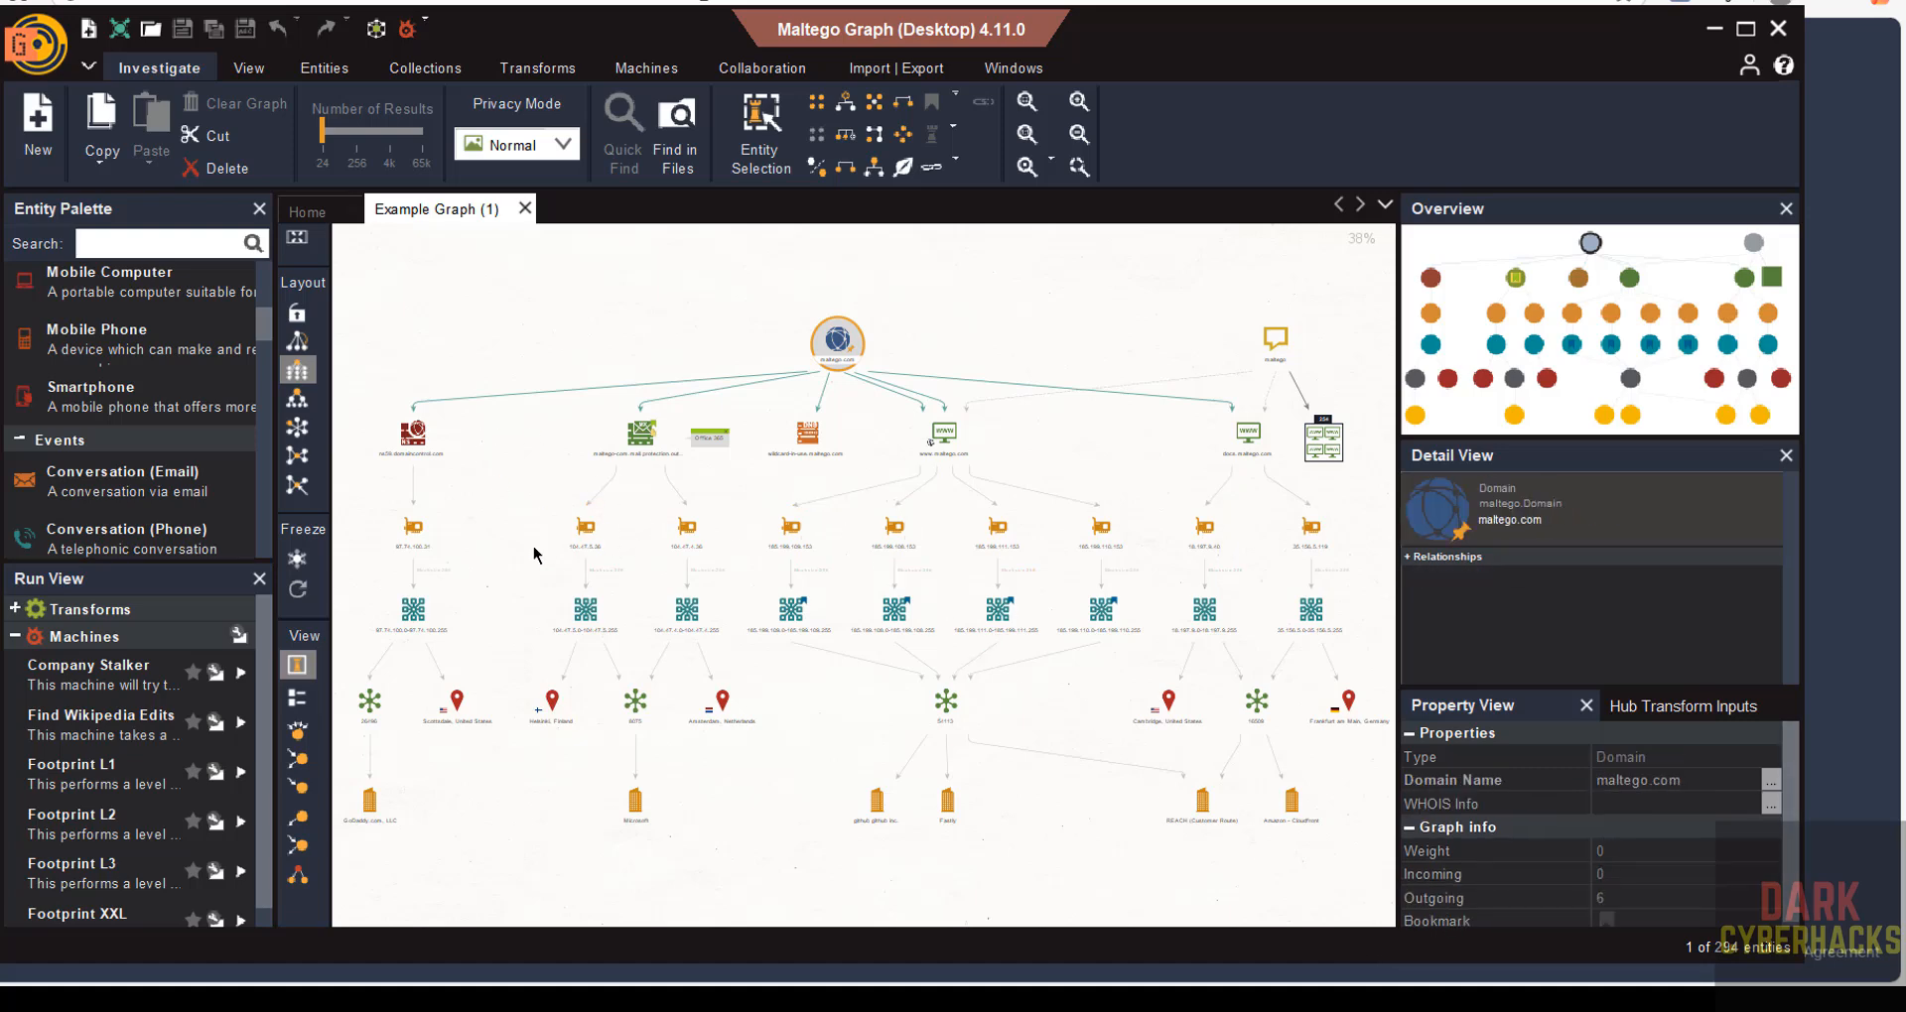
Step: Examine the details of the 104.47.5.36 address, the Helsinki location and the Office 365 MX record in the example graph
double_click(587, 528)
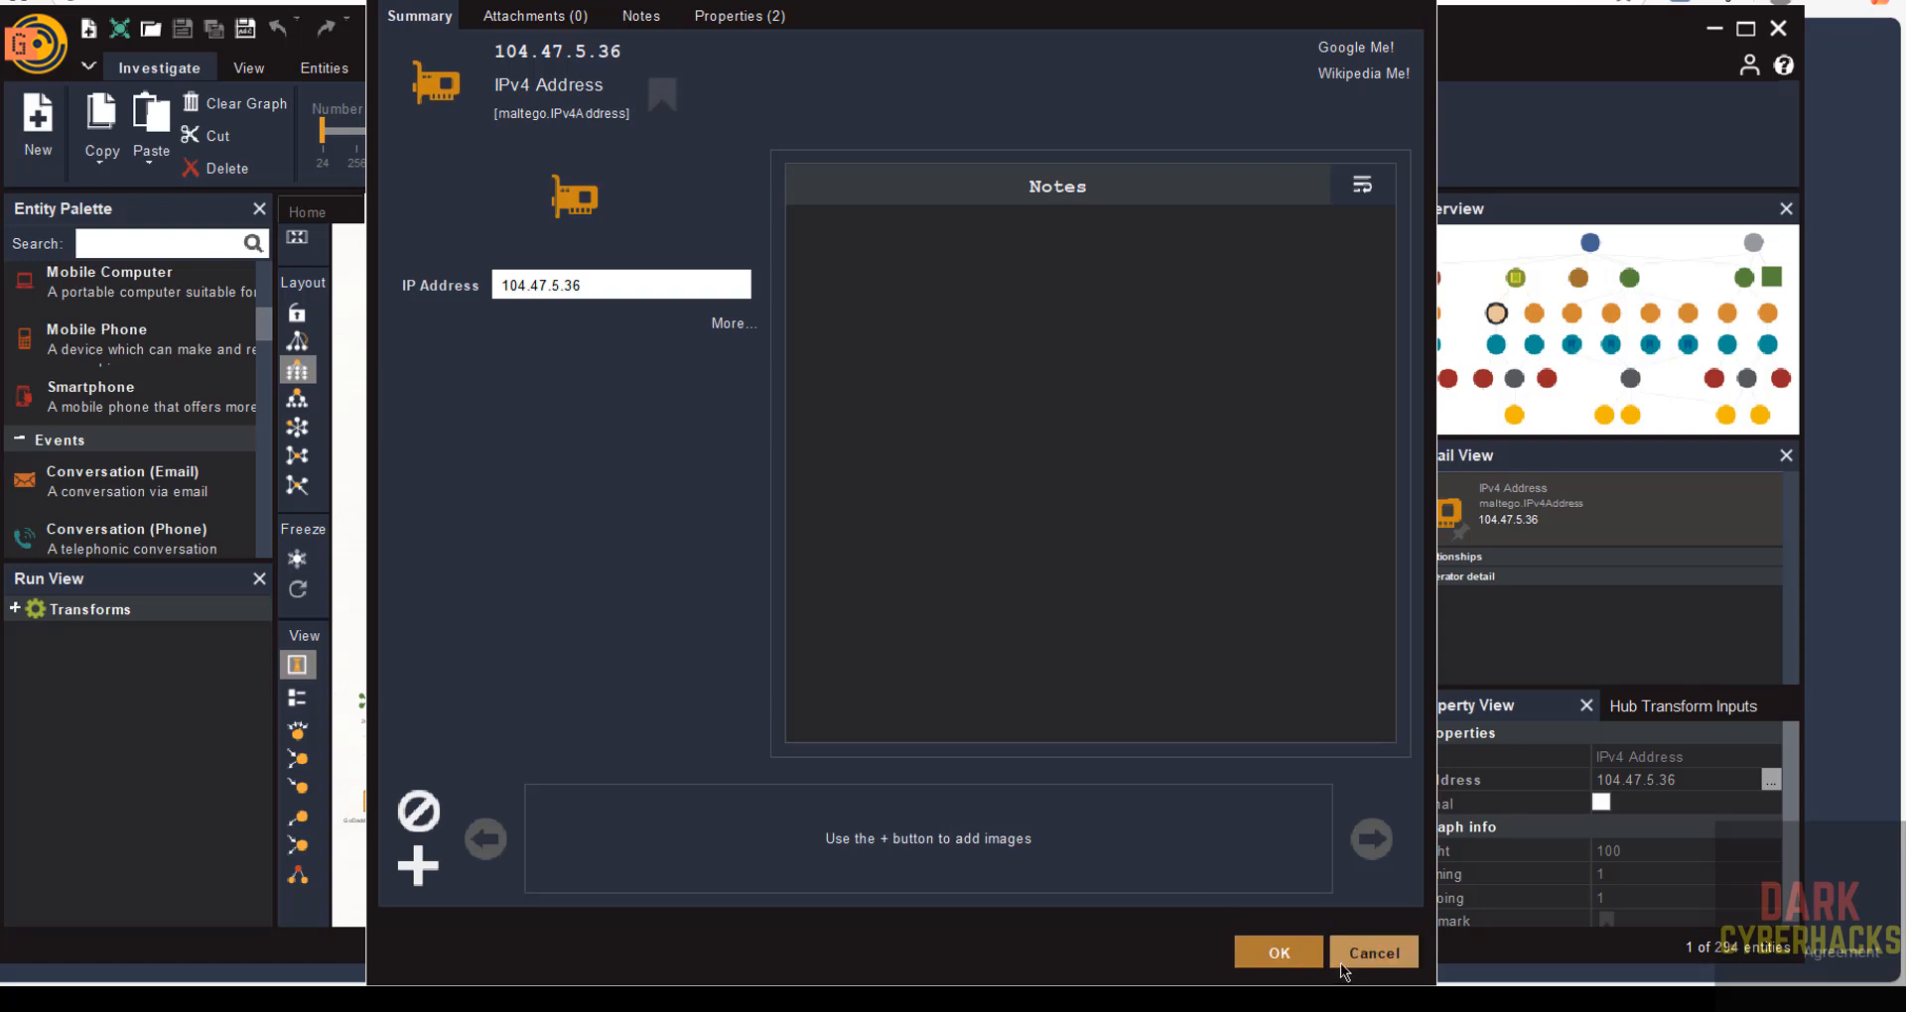
left_click(1346, 961)
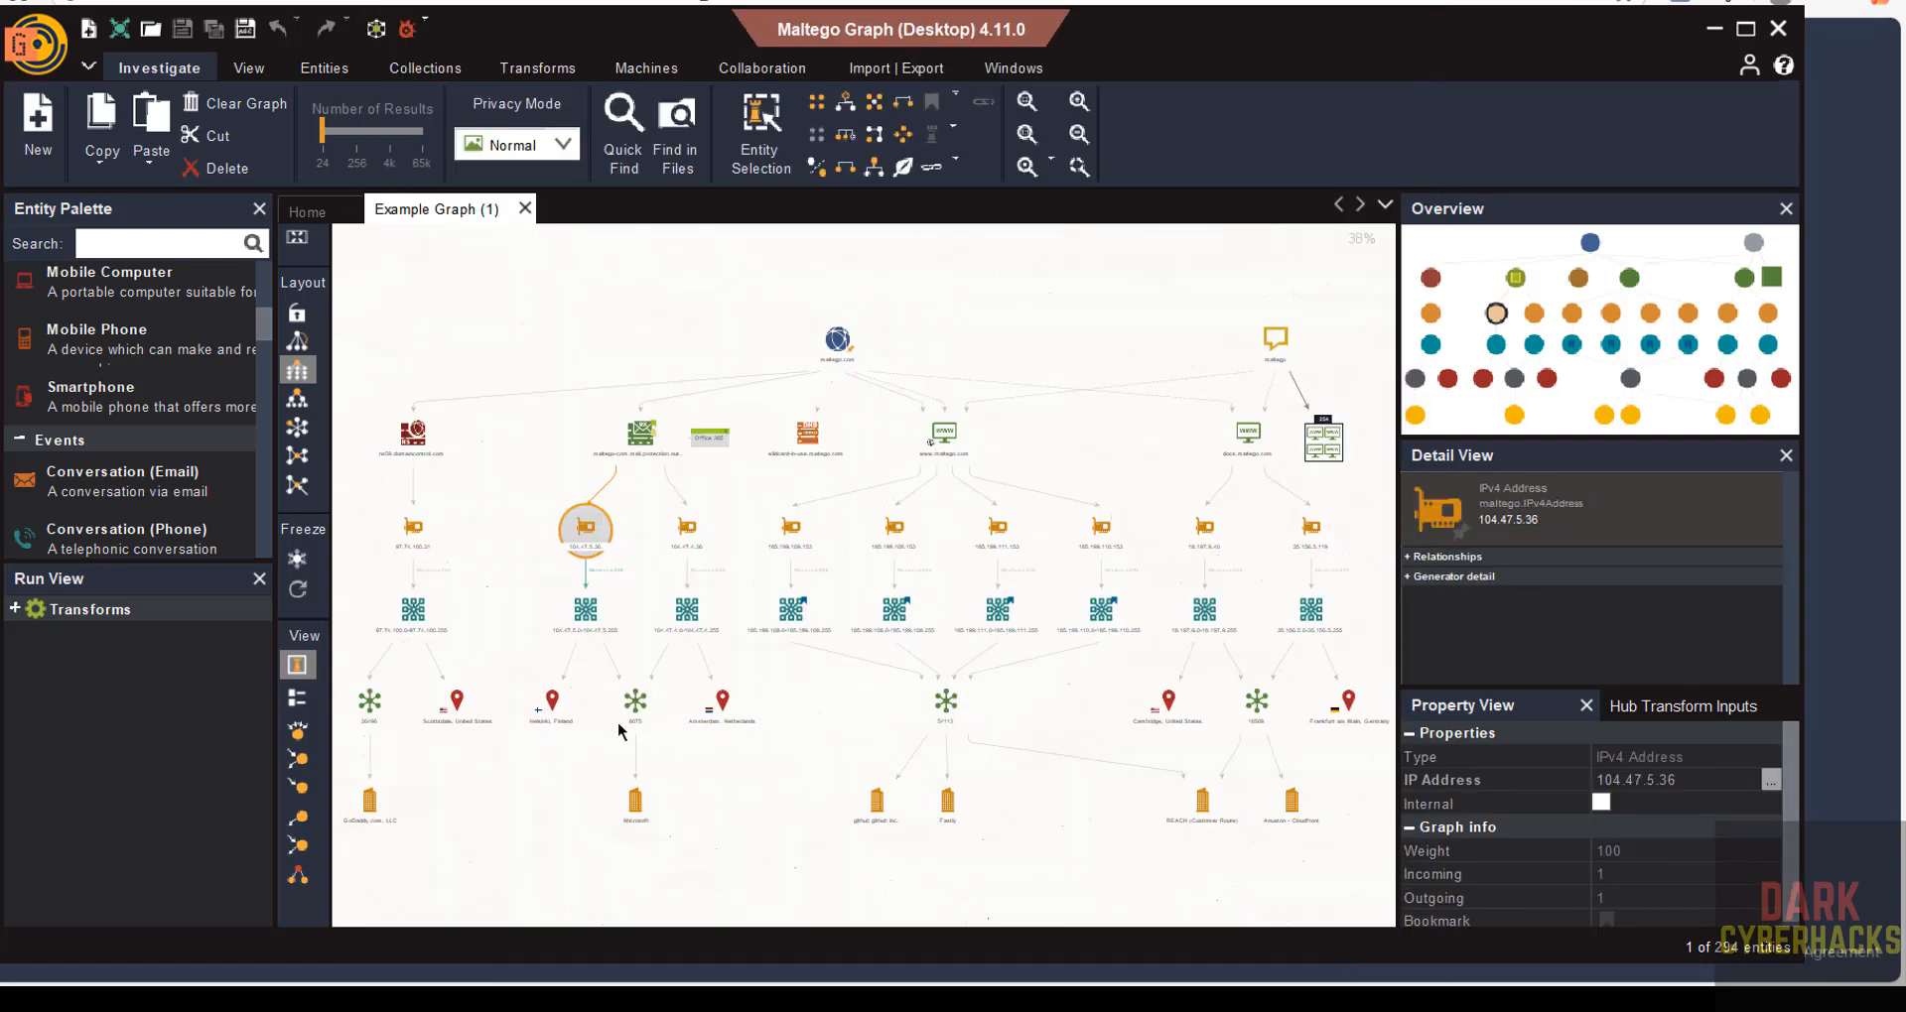
left_click(551, 705)
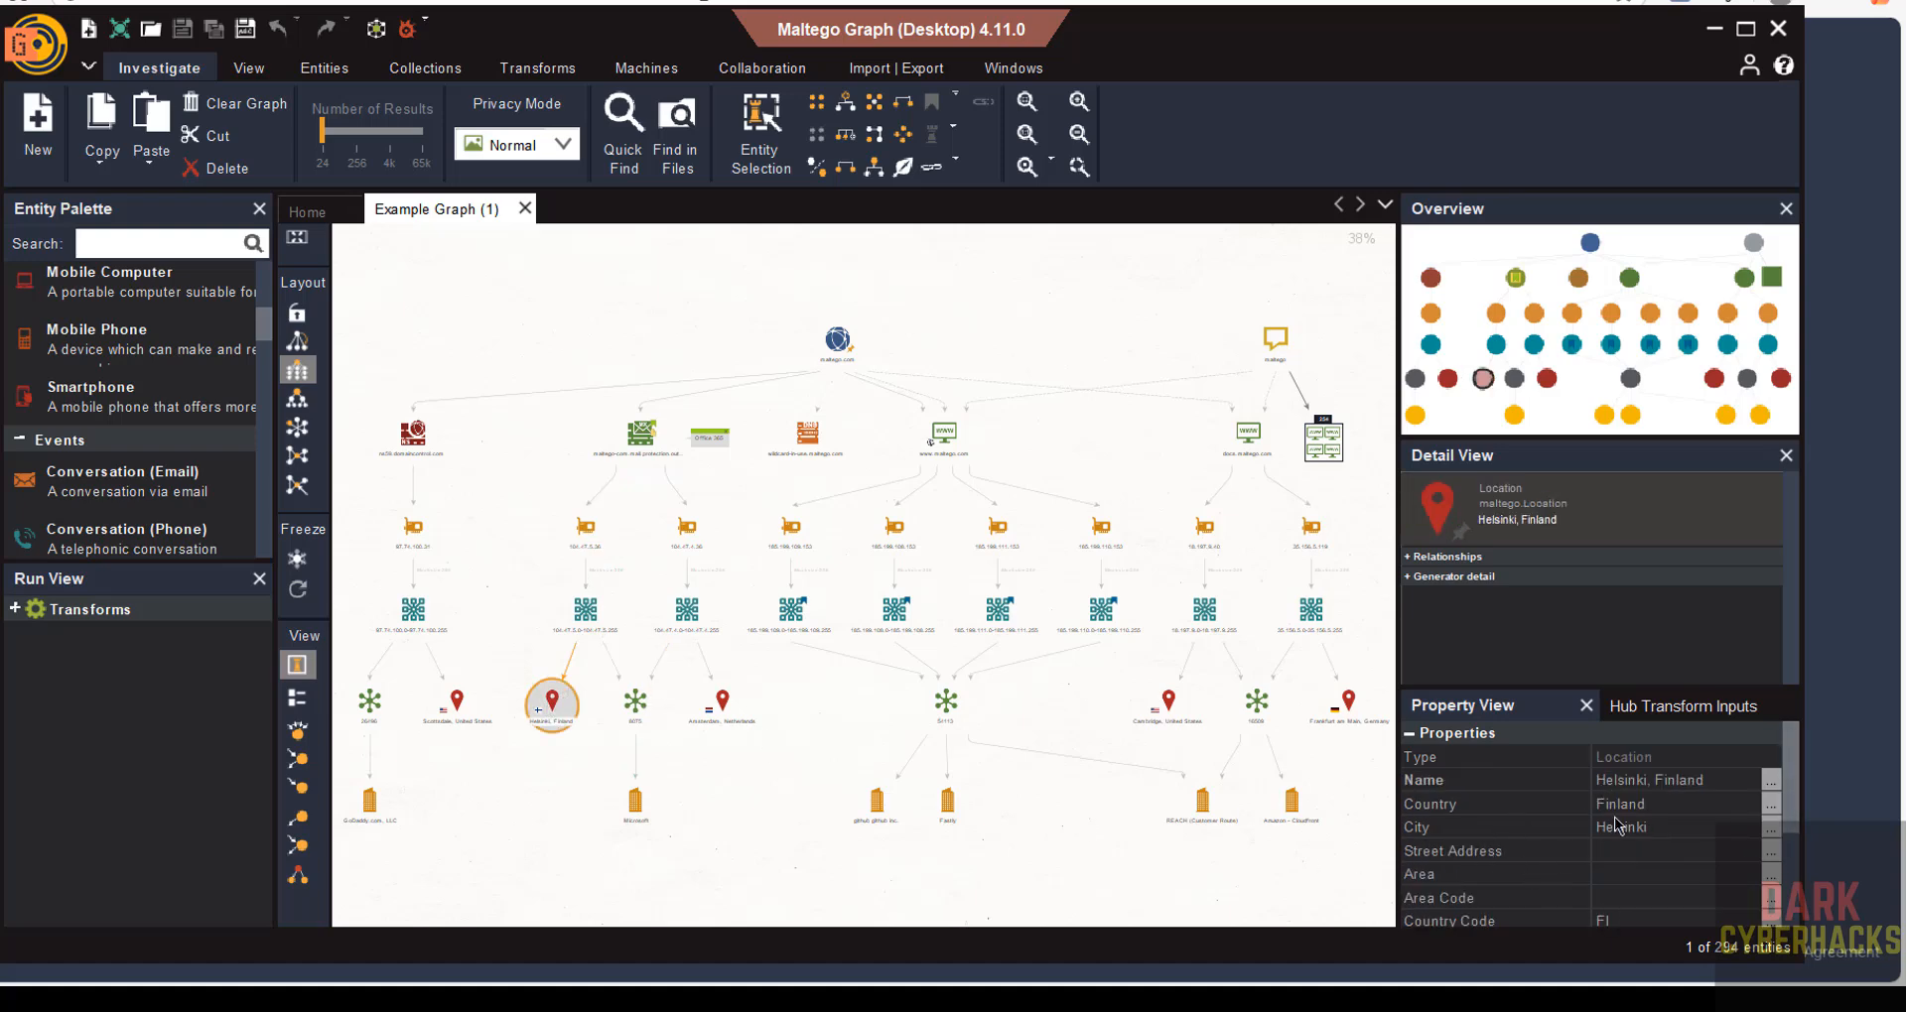
left_click(632, 458)
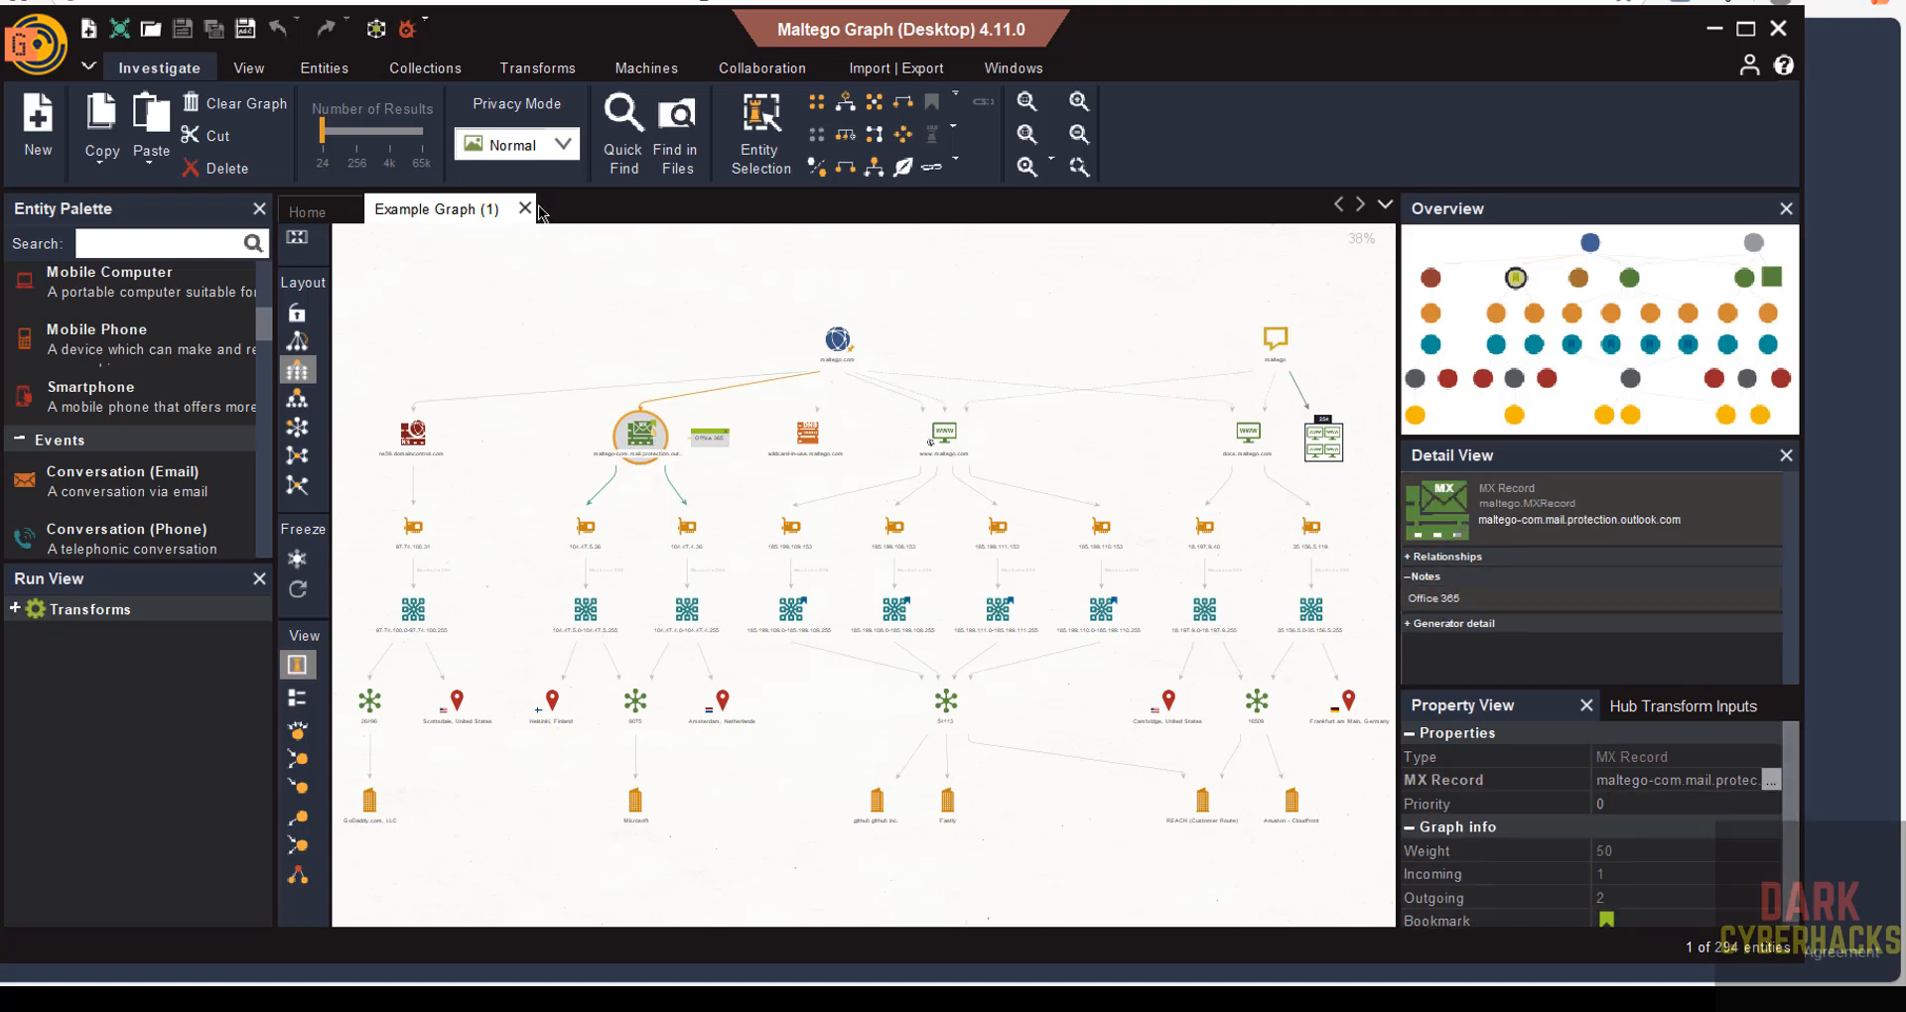
Step: Create a new graph, search the entity palette for "domain" and place a Domain entity on the graph
left_click(42, 149)
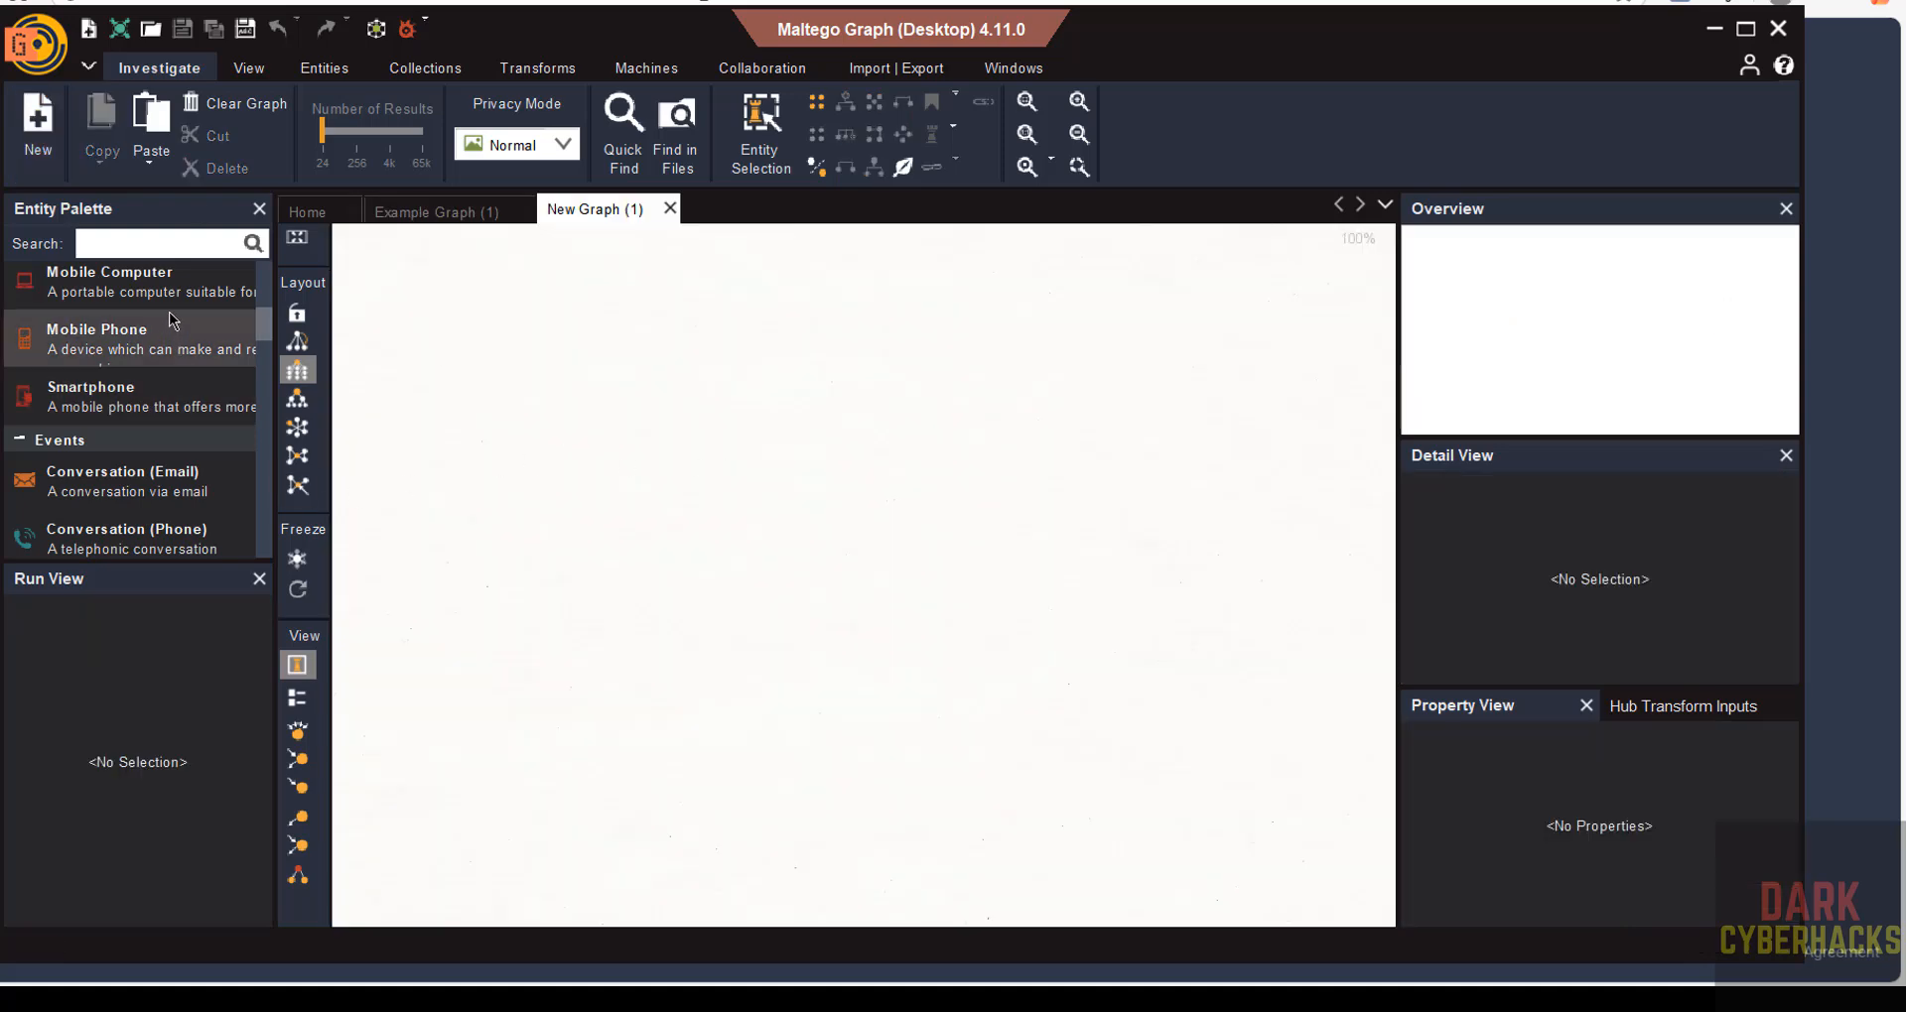
scroll(241, 407, "down", 5)
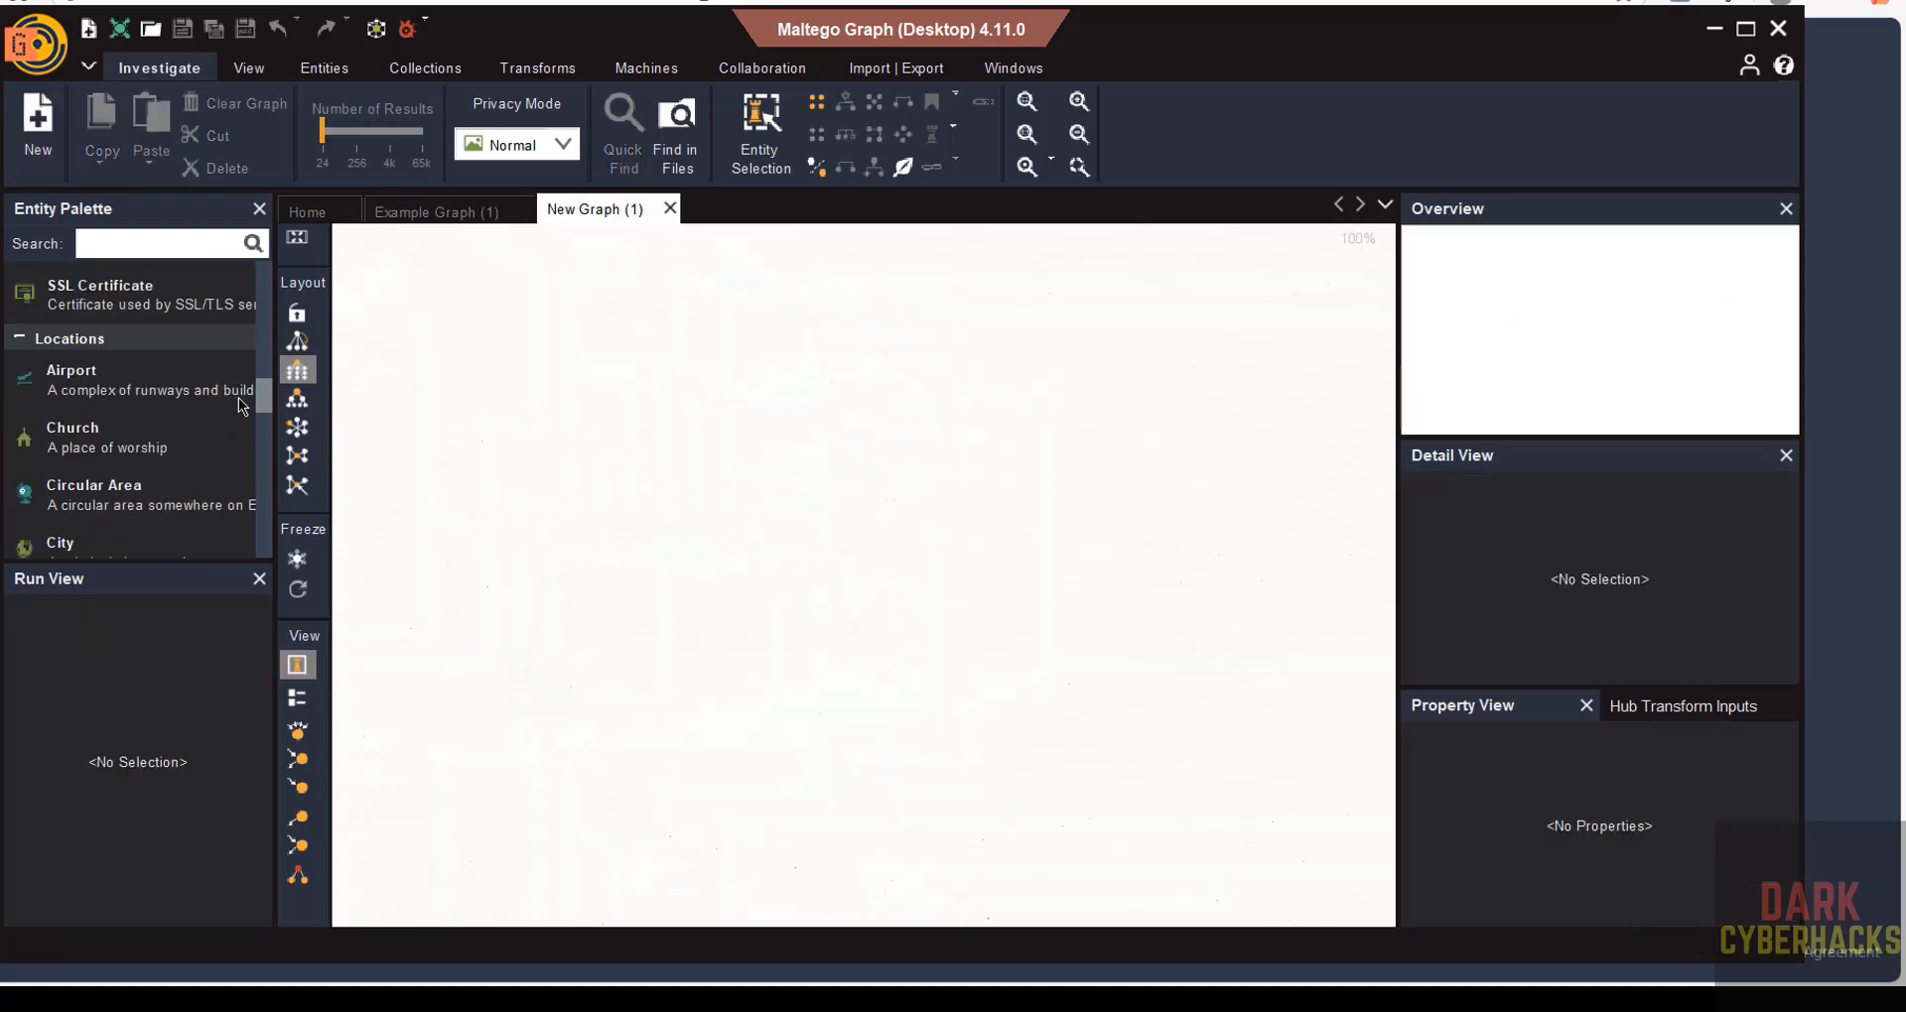
left_click_drag(240, 398, 165, 233)
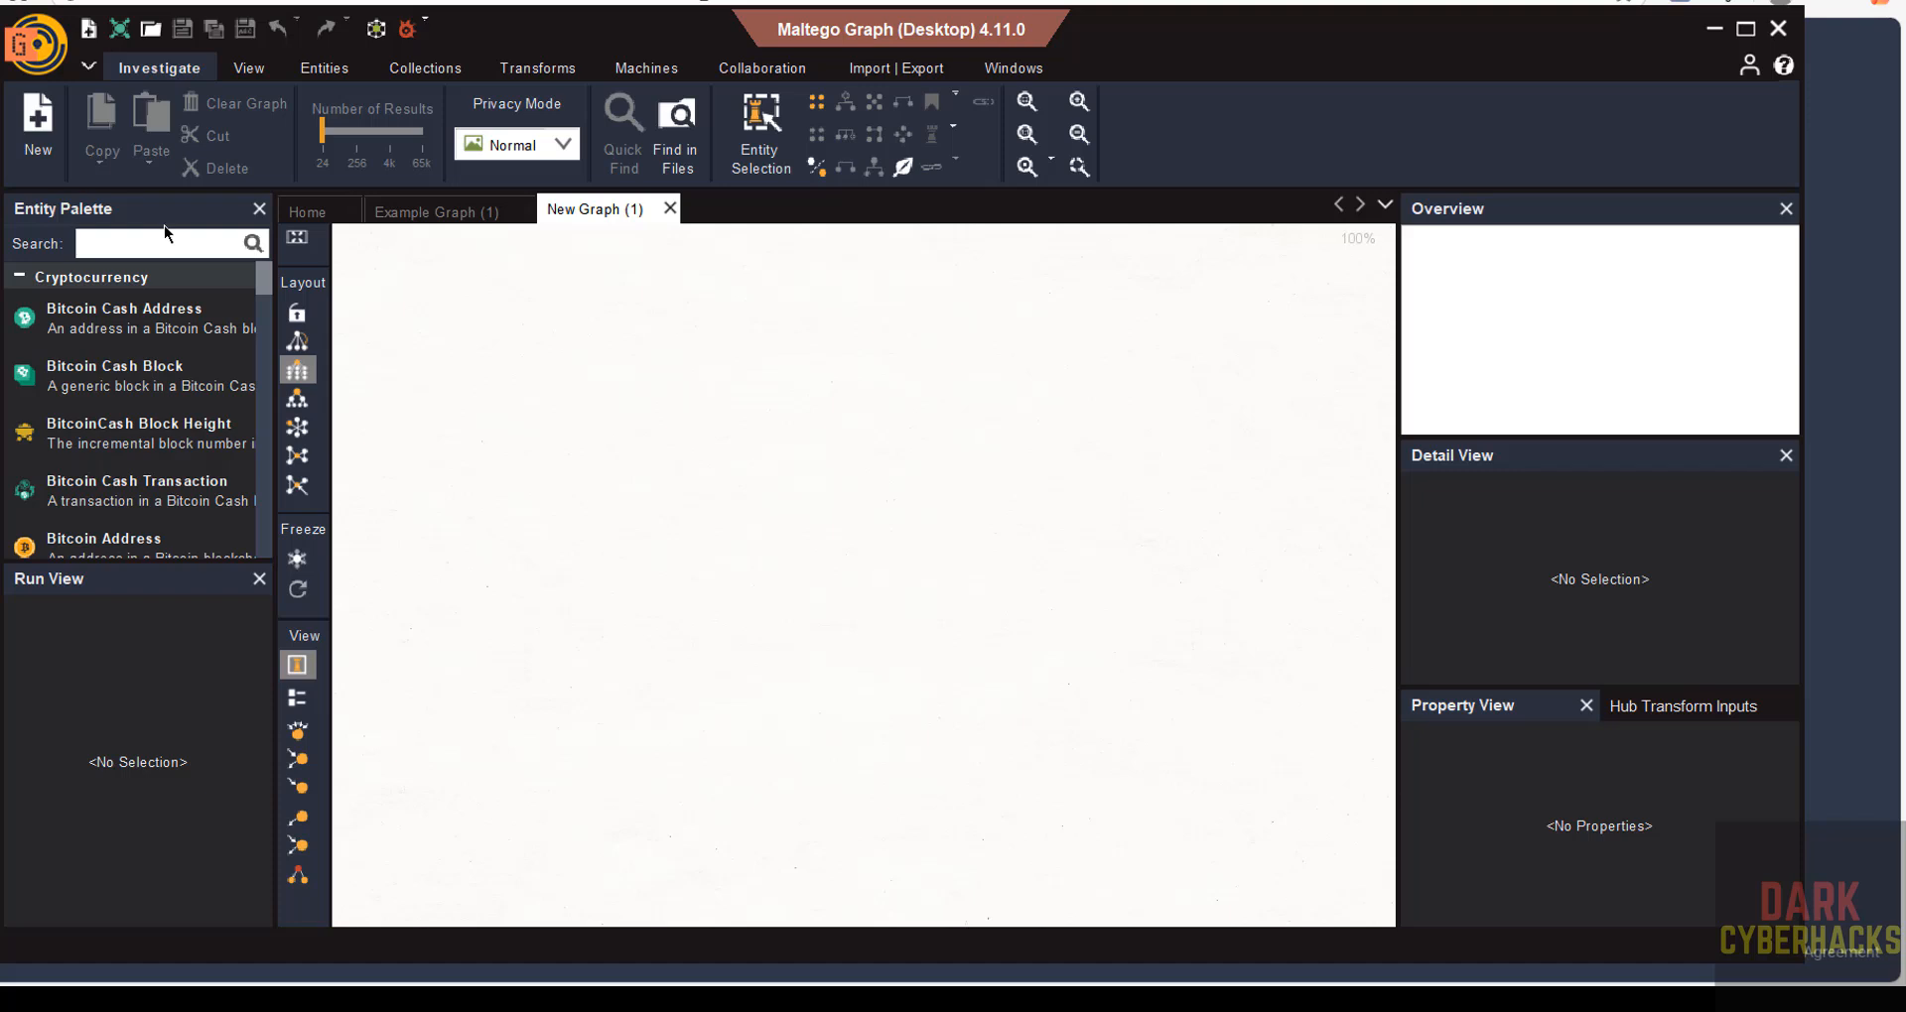
left_click(154, 244)
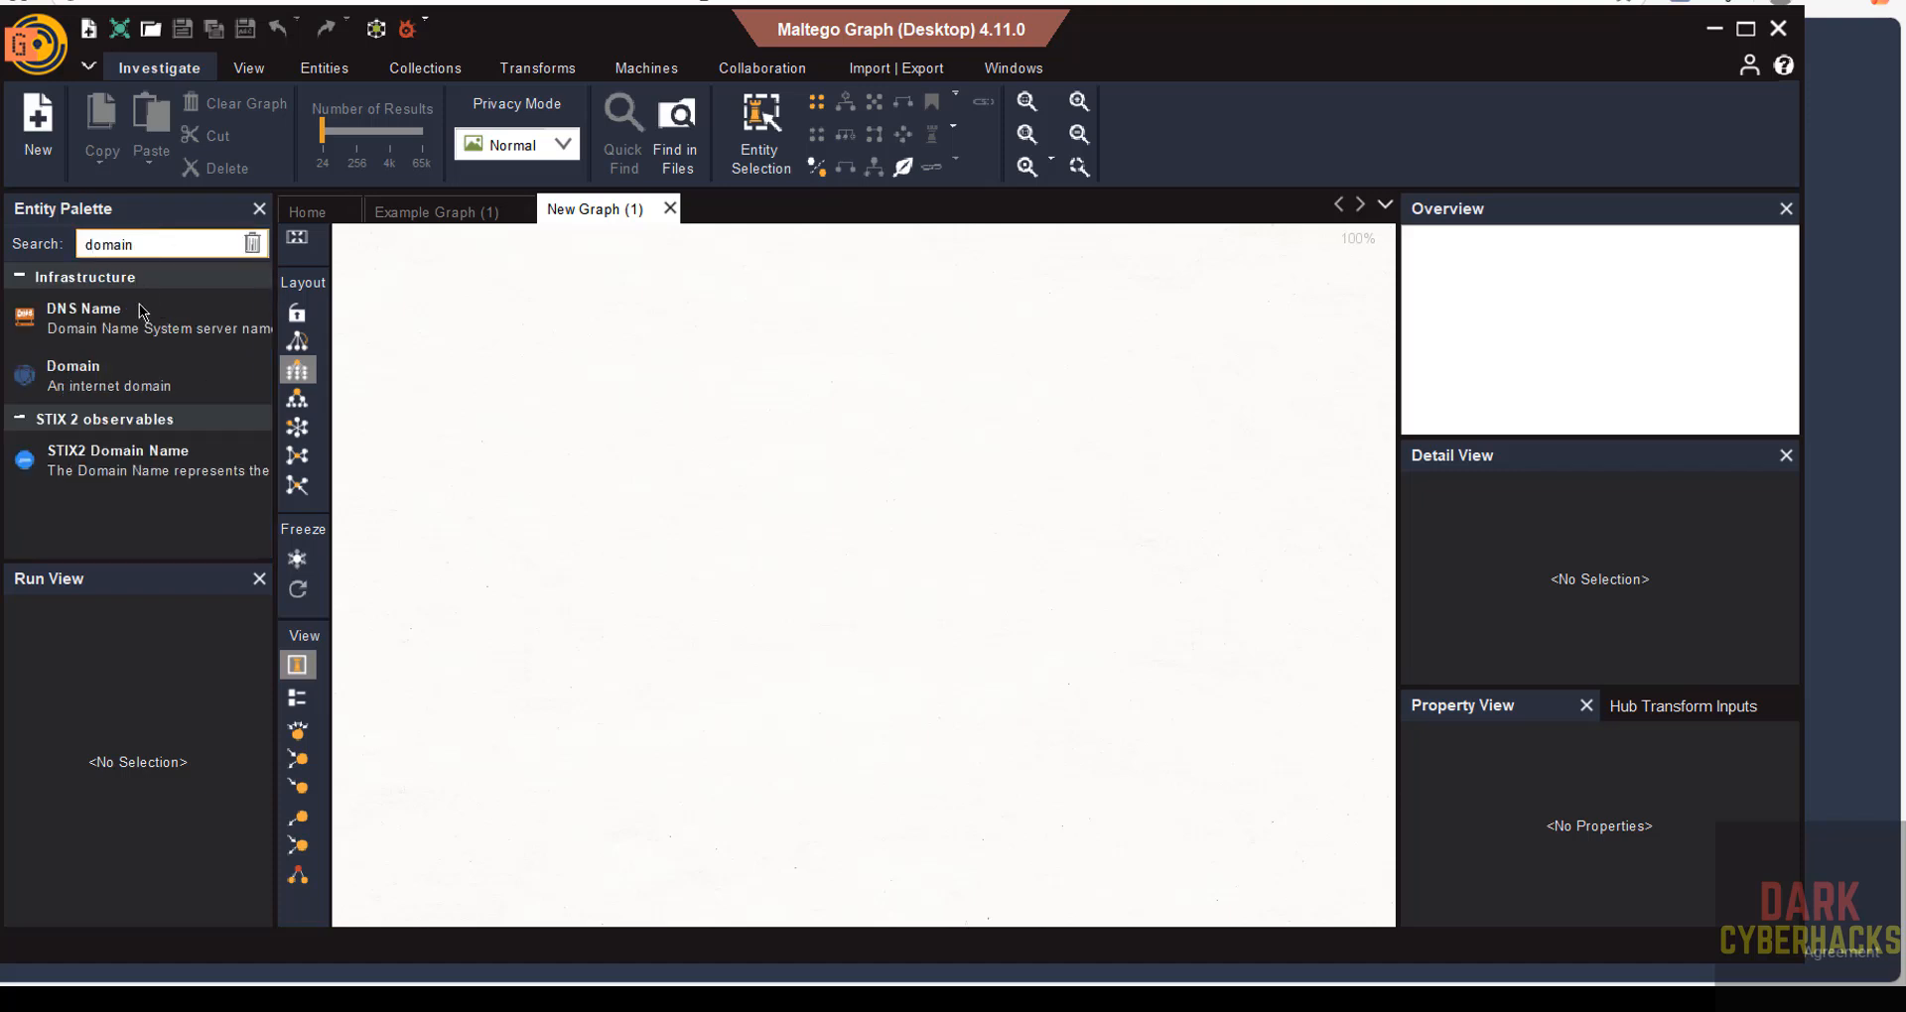
left_click_drag(83, 373, 722, 397)
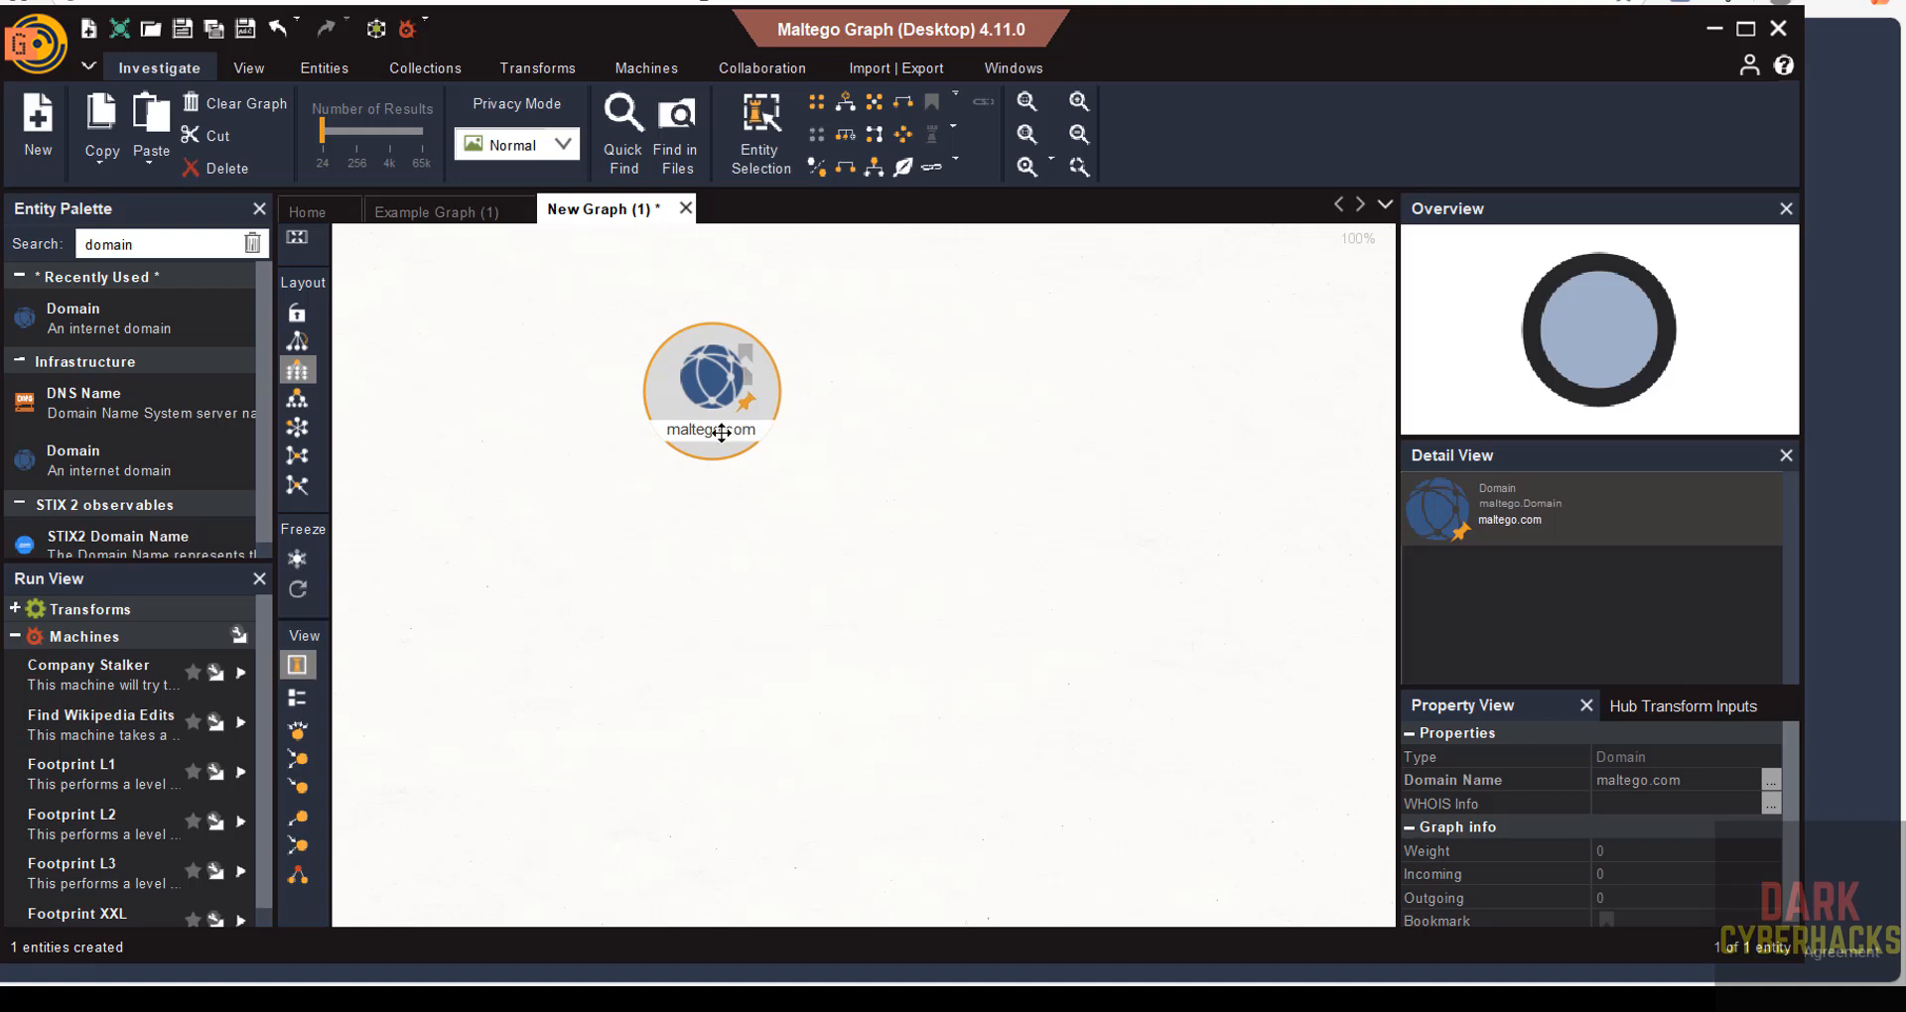
Step: Open the name of the new Domain entity for editing on the graph
double_click(720, 433)
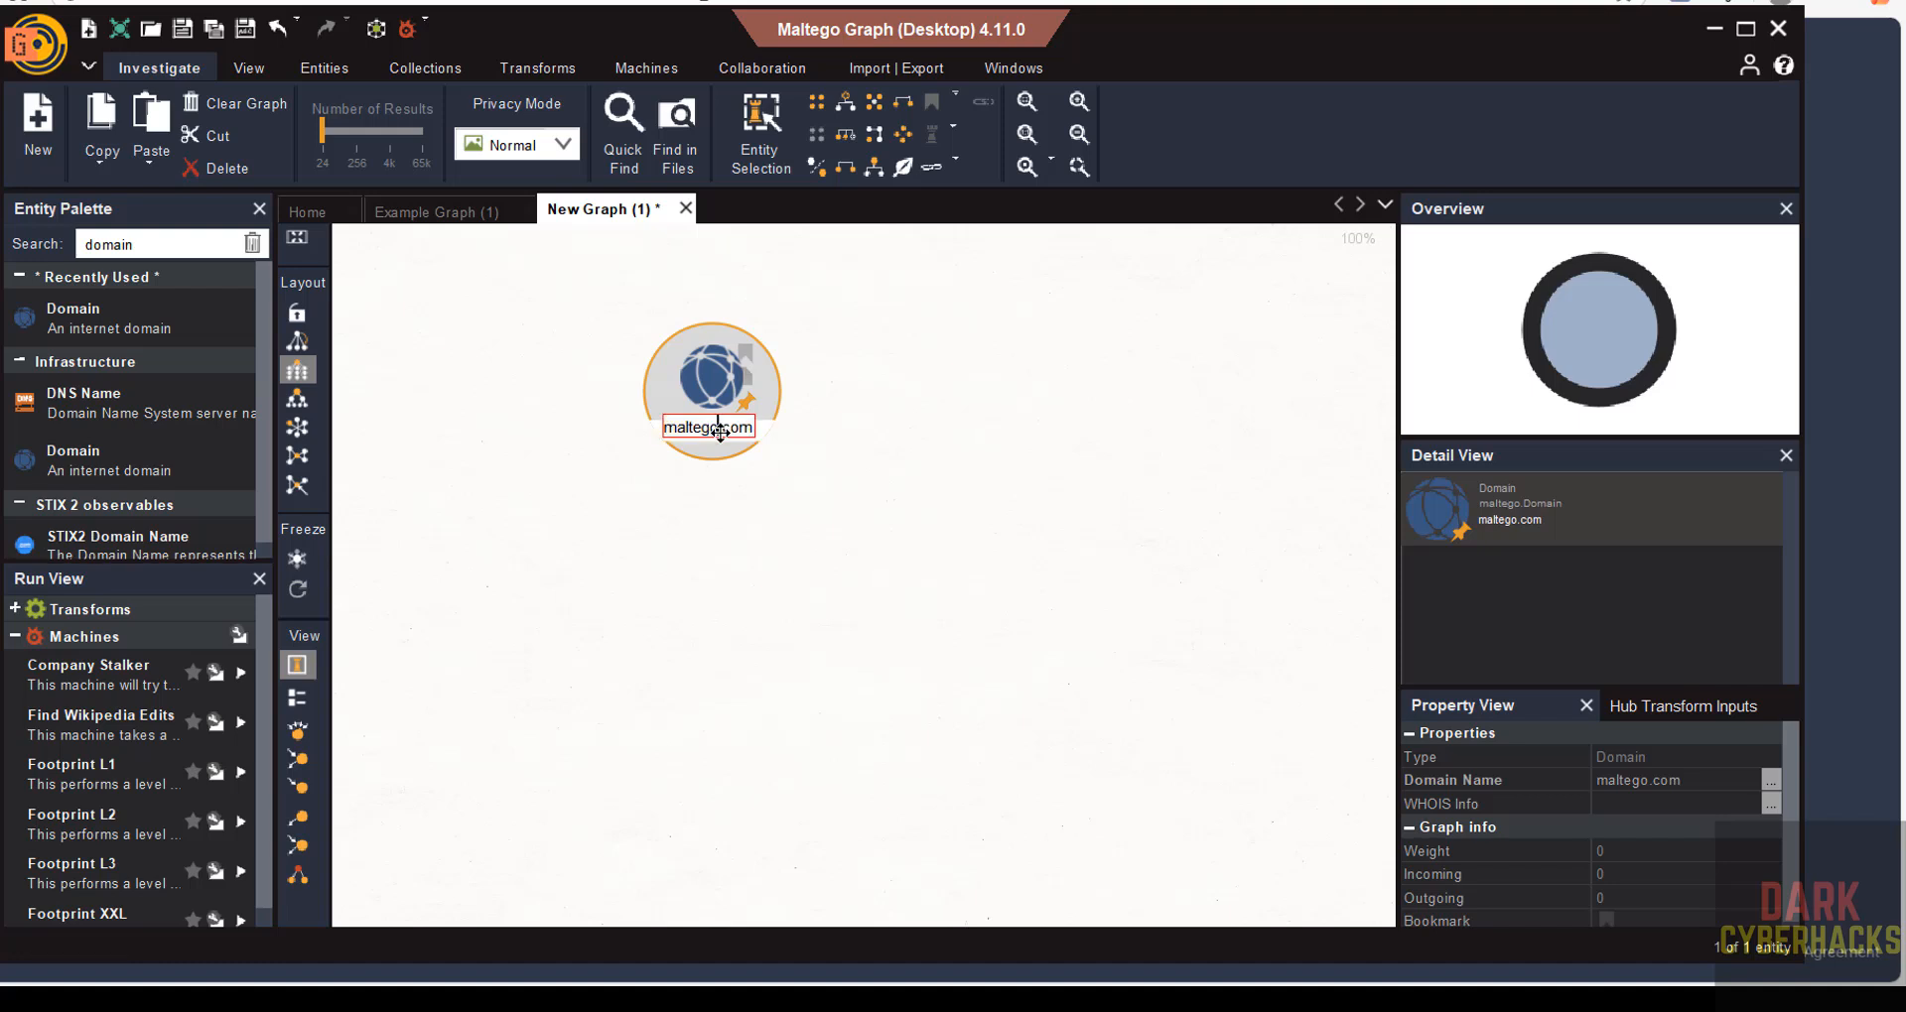